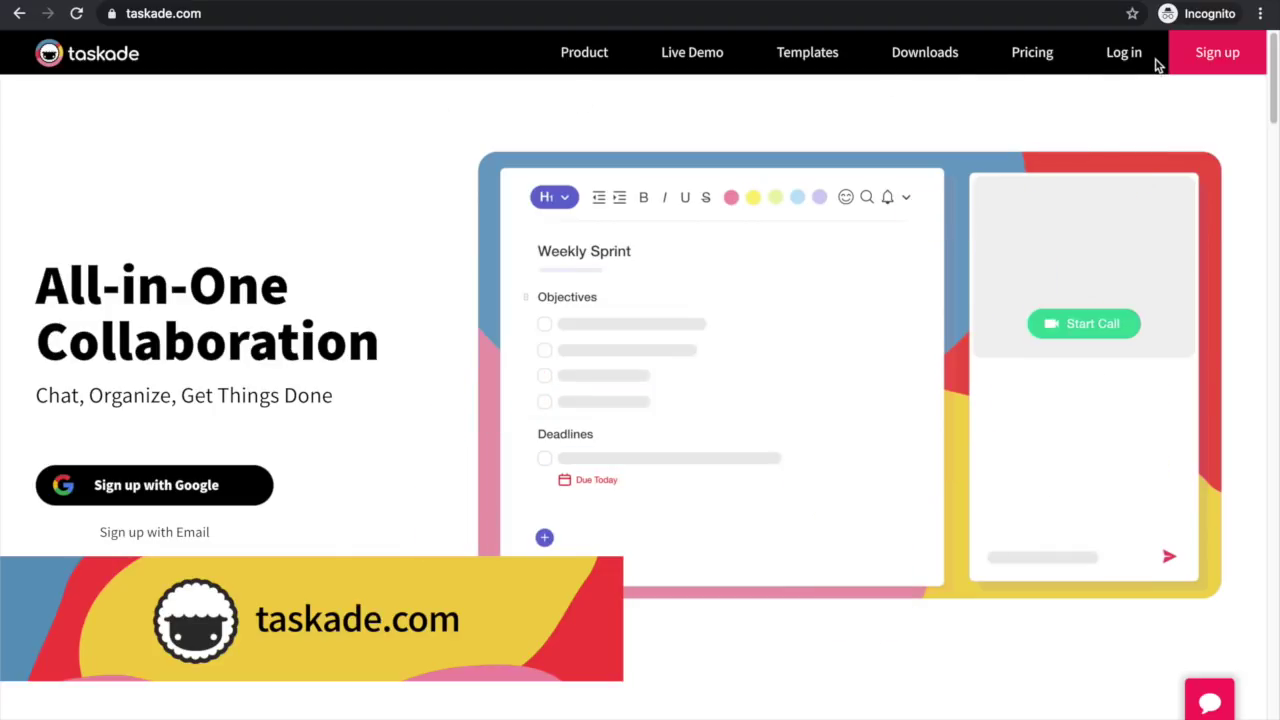
Go to Taskade's sign-up page using the Sign up button in the top-right navigation.
left_click(1219, 57)
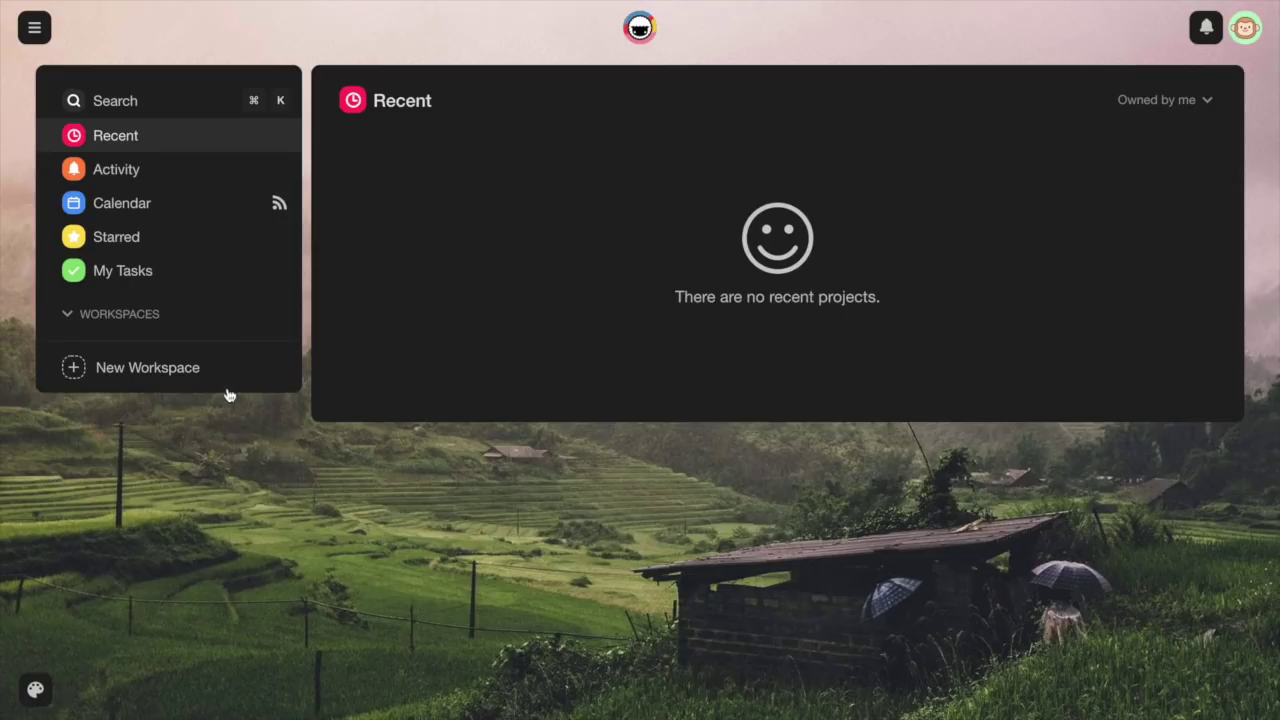
Create a new workspace named 'Workspace' with the red colour.
left_click(150, 368)
type("Workspace")
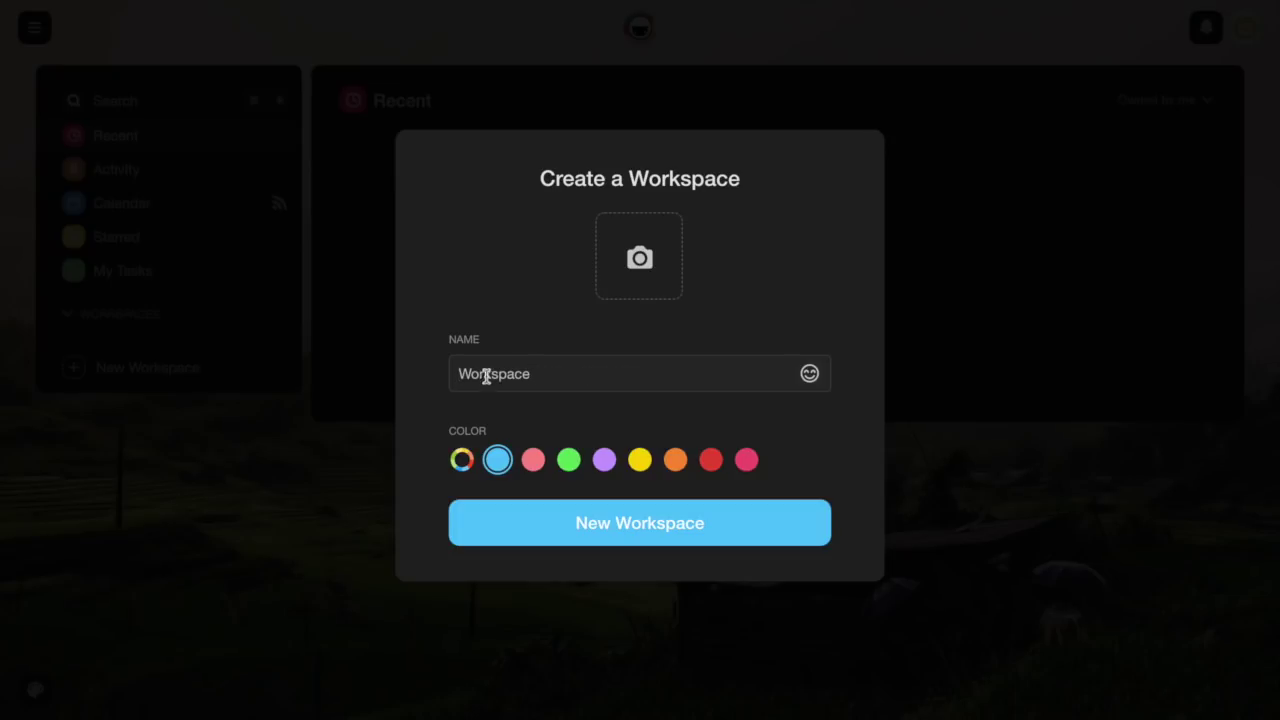
left_click(638, 464)
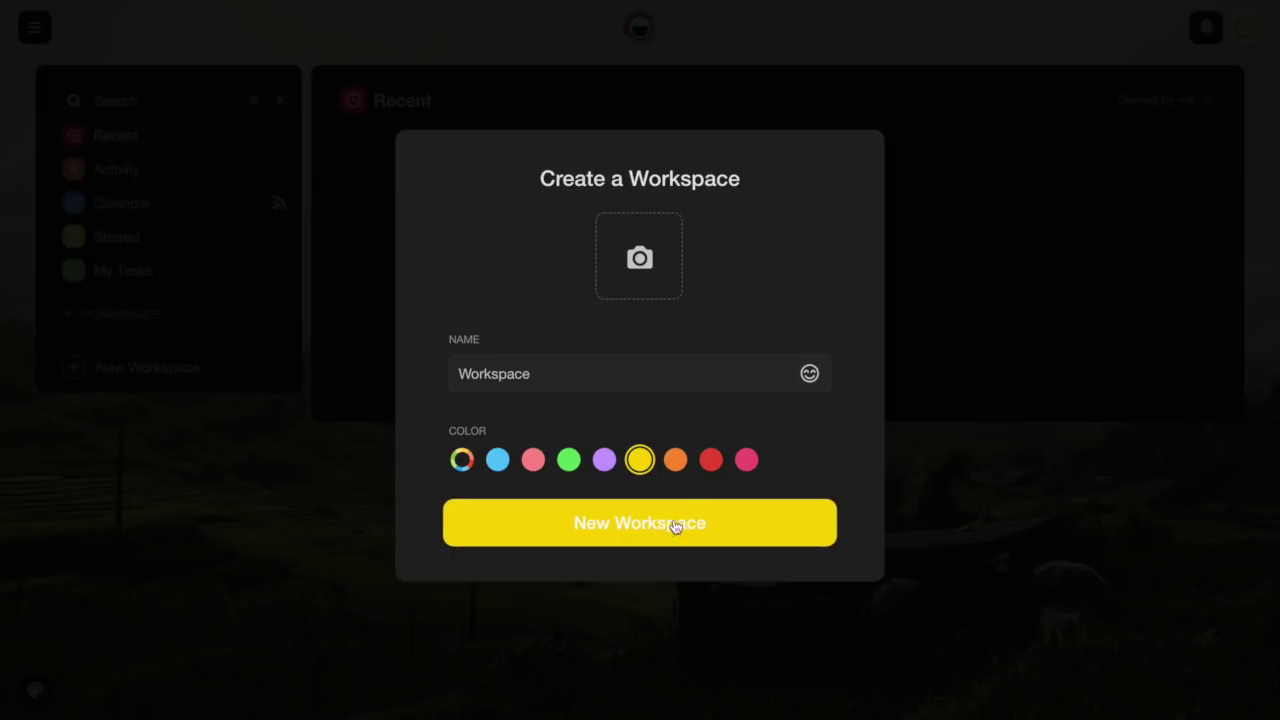
left_click(711, 464)
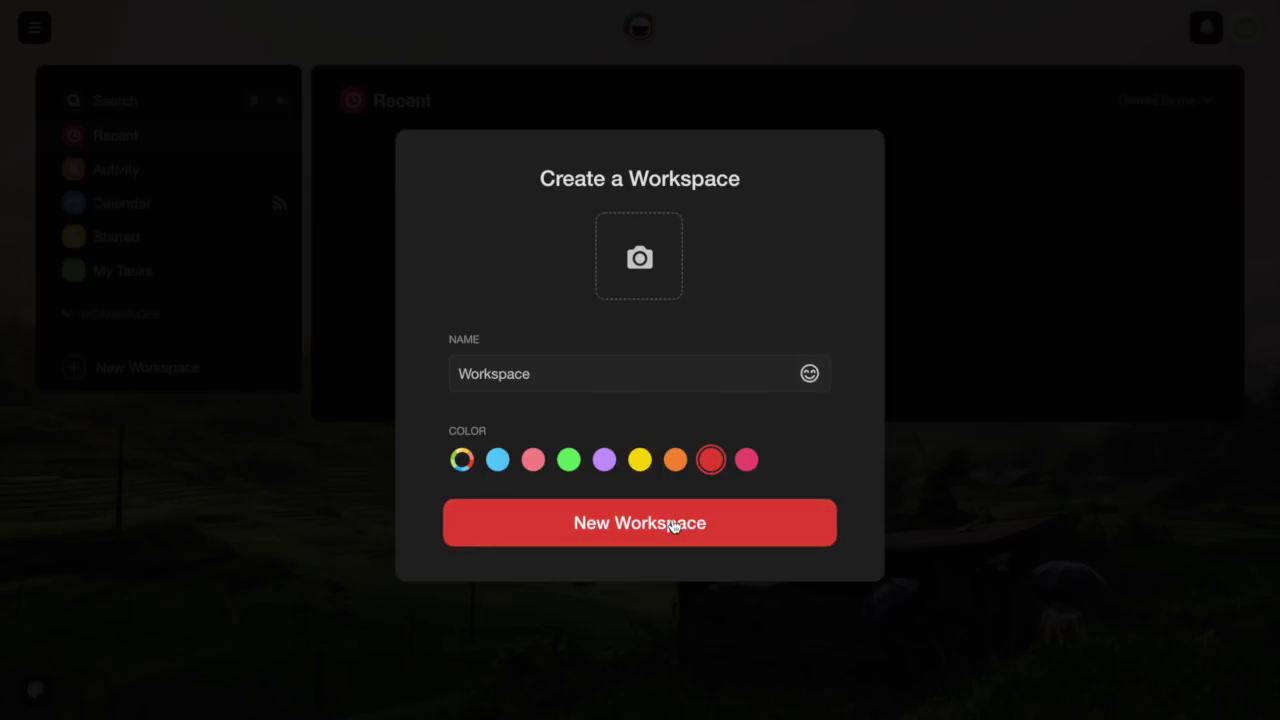
left_click(673, 527)
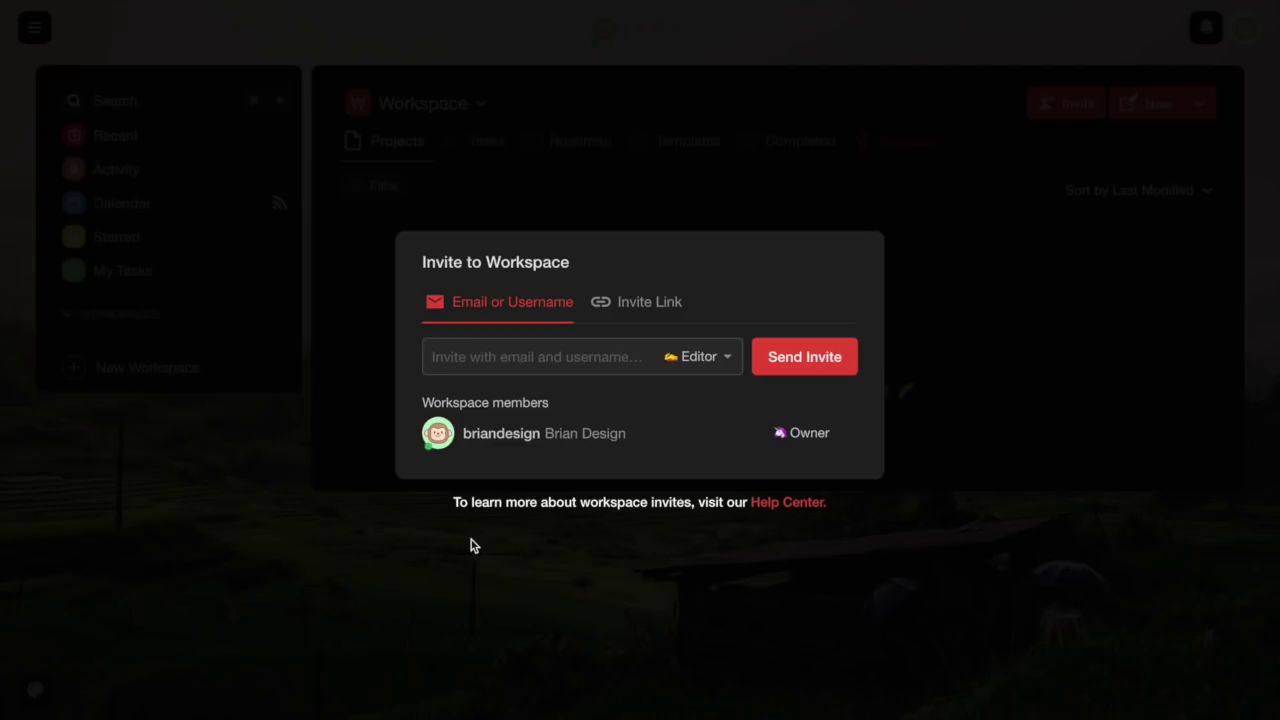
View the workspace's shareable invite link, then dismiss the invite dialog.
left_click(650, 303)
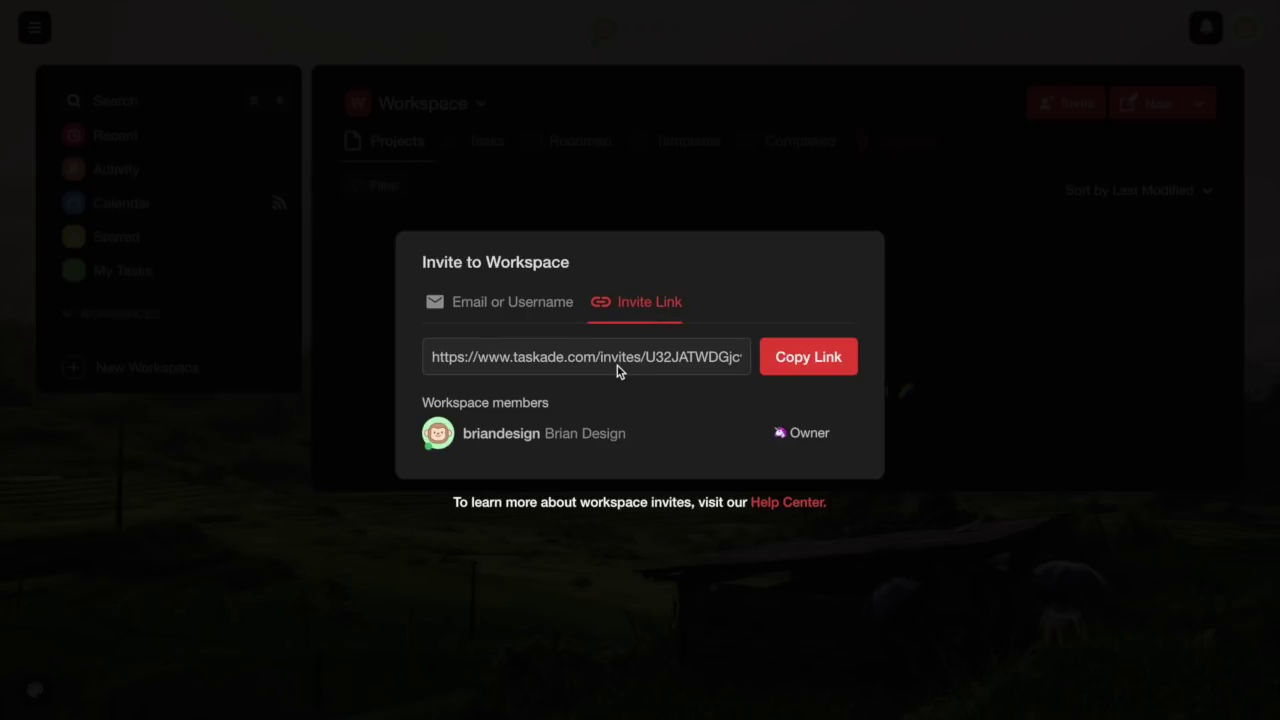
left_click(345, 428)
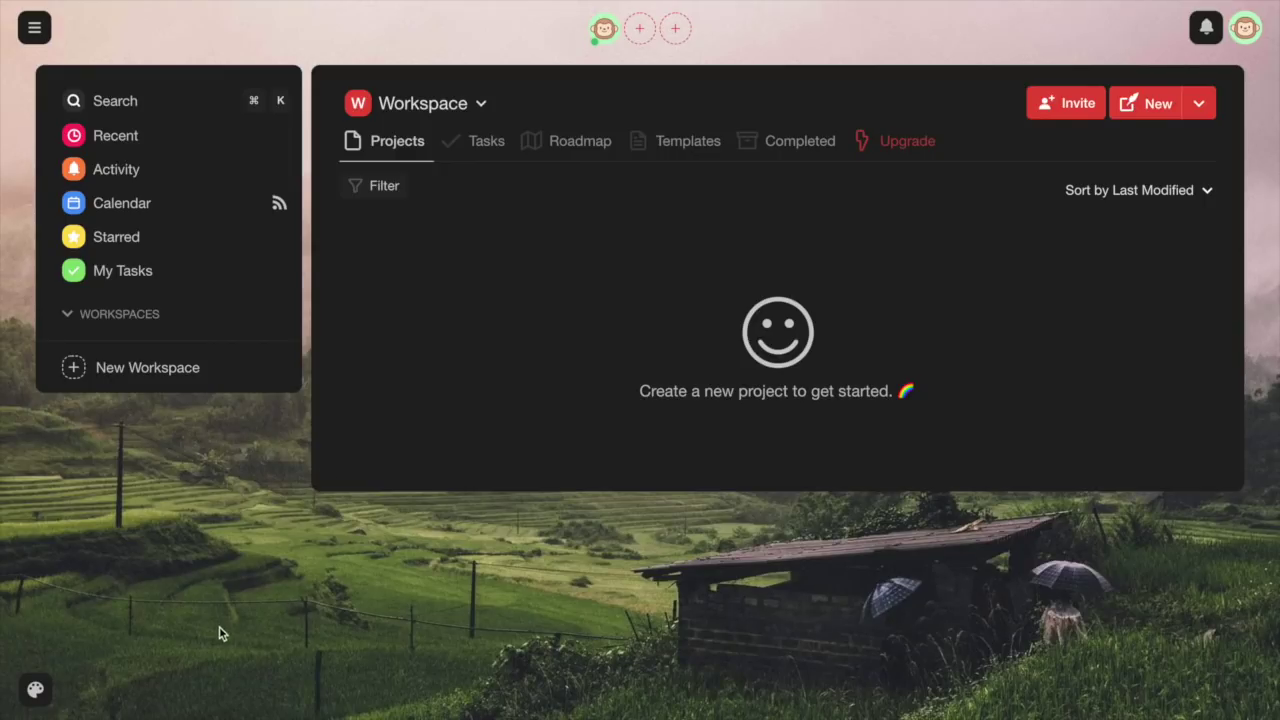
left_click(33, 692)
left_click(575, 472)
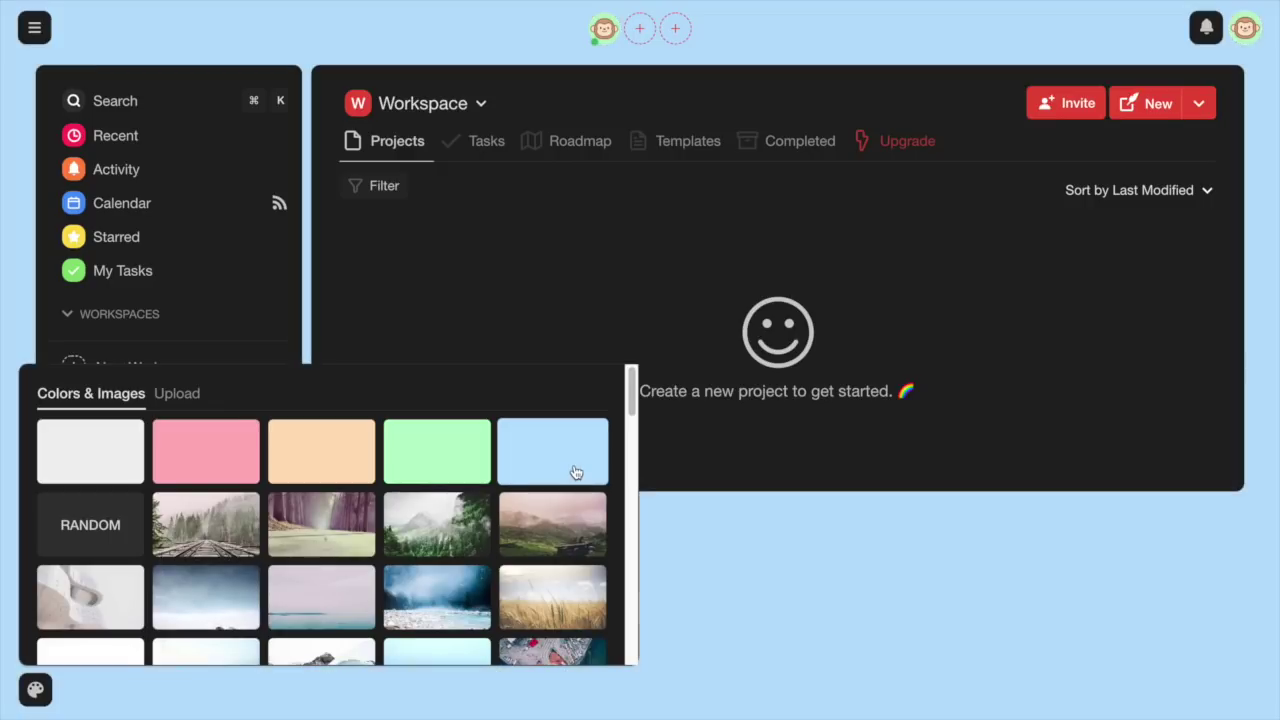
left_click(210, 522)
scroll(482, 568, "down", 3)
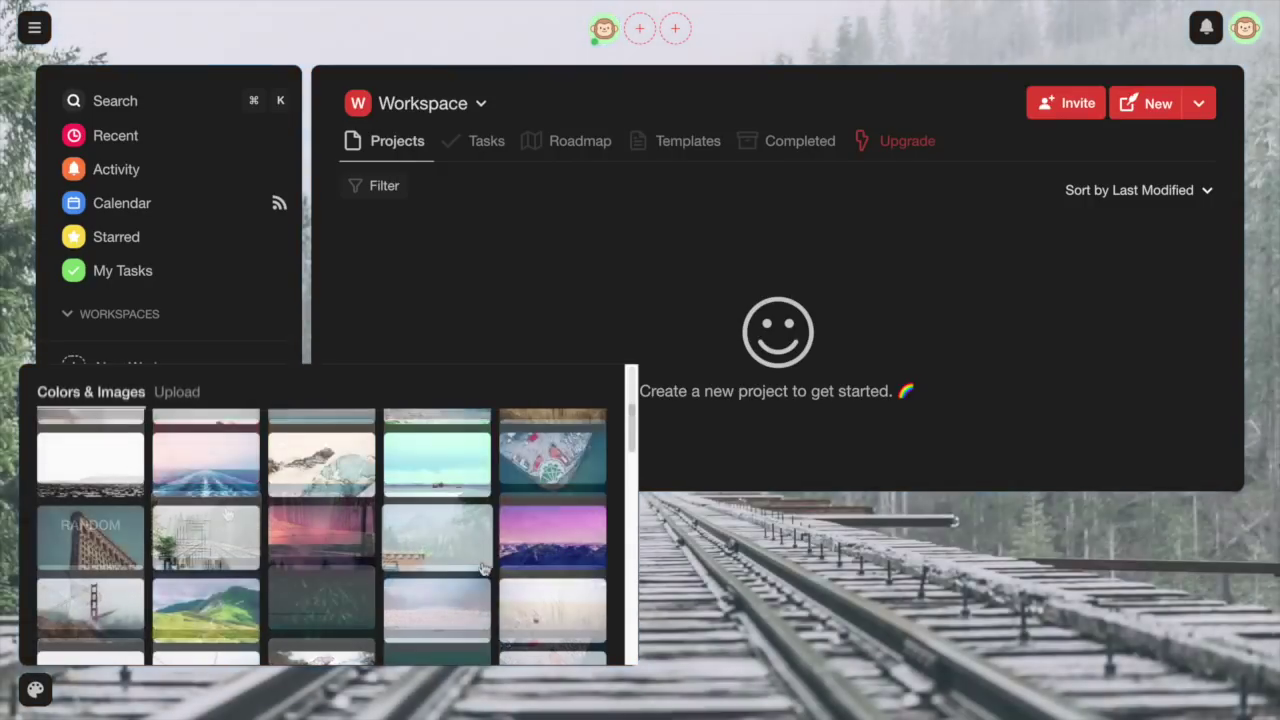
scroll(470, 565, "up", 3)
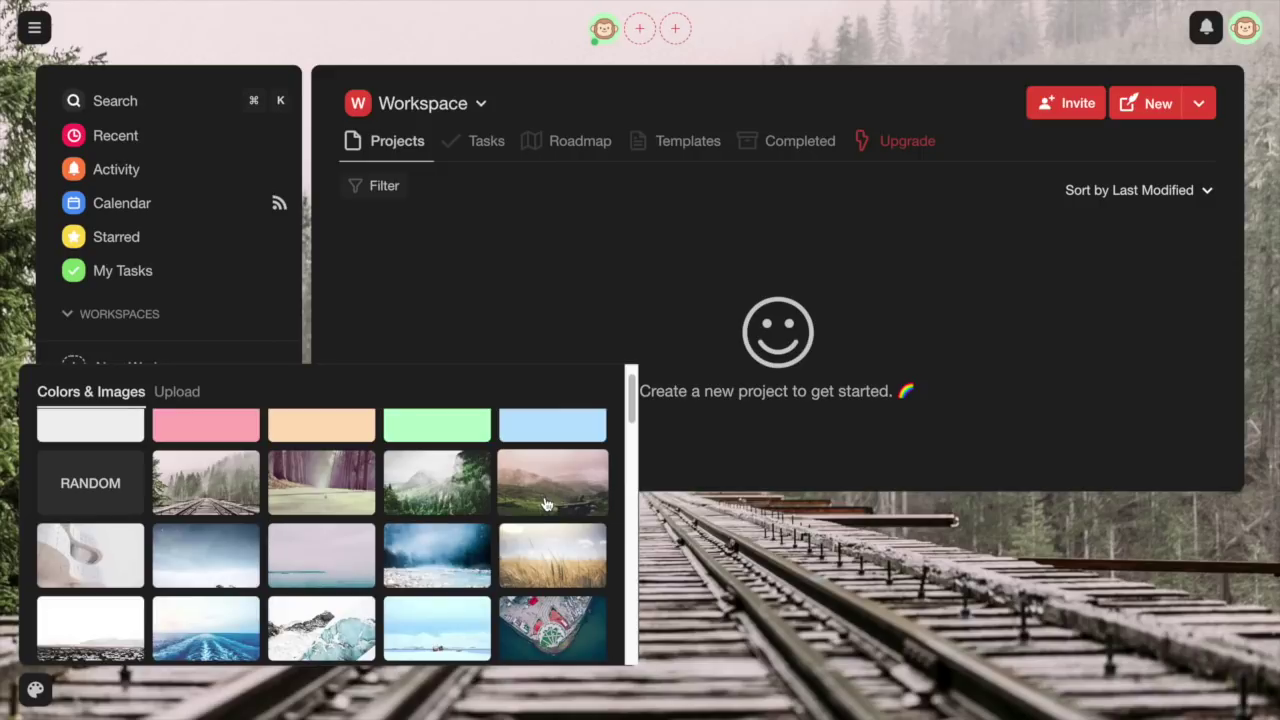
left_click(546, 503)
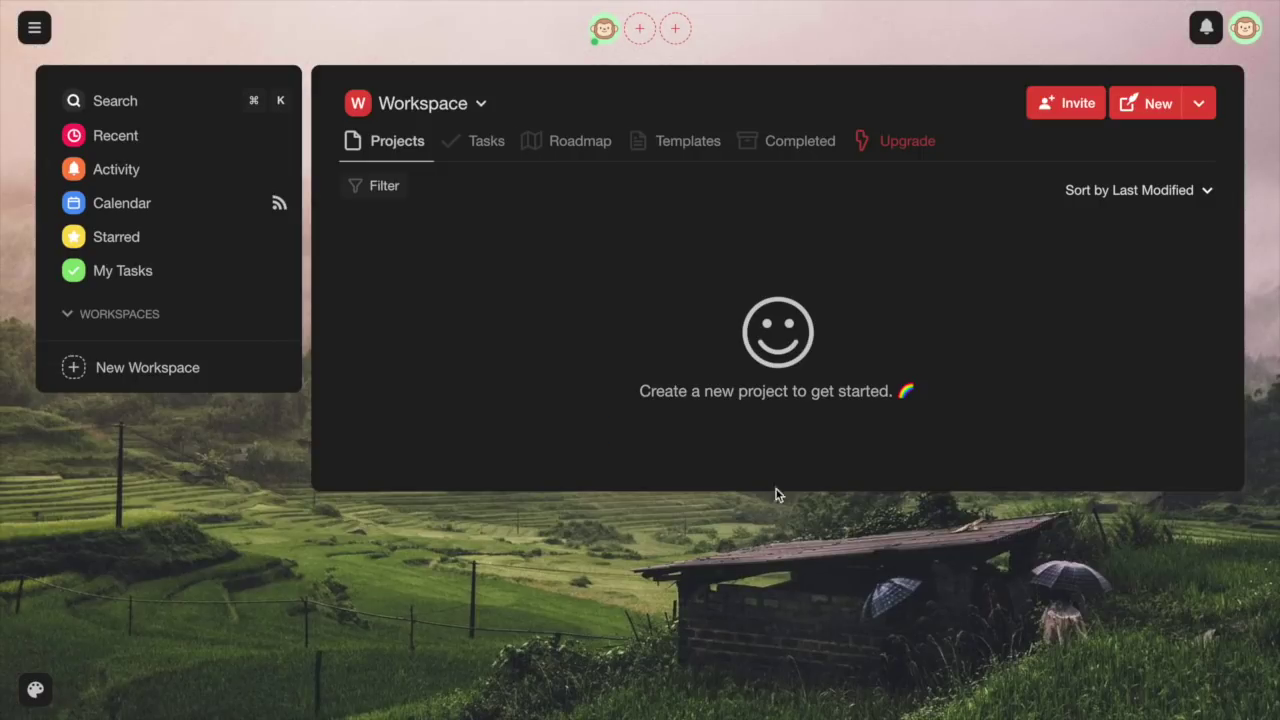
left_click(1131, 114)
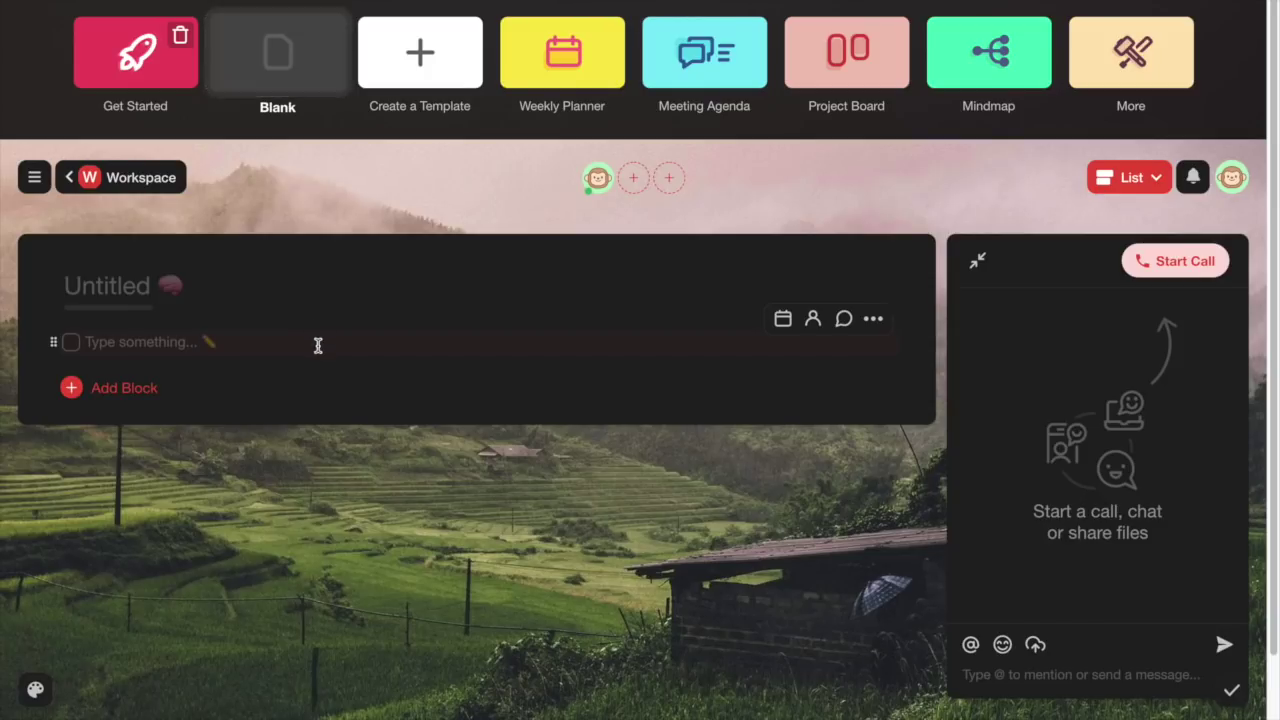
Replace the Get Started template with a blank project titled 'Project 1'.
left_click(130, 90)
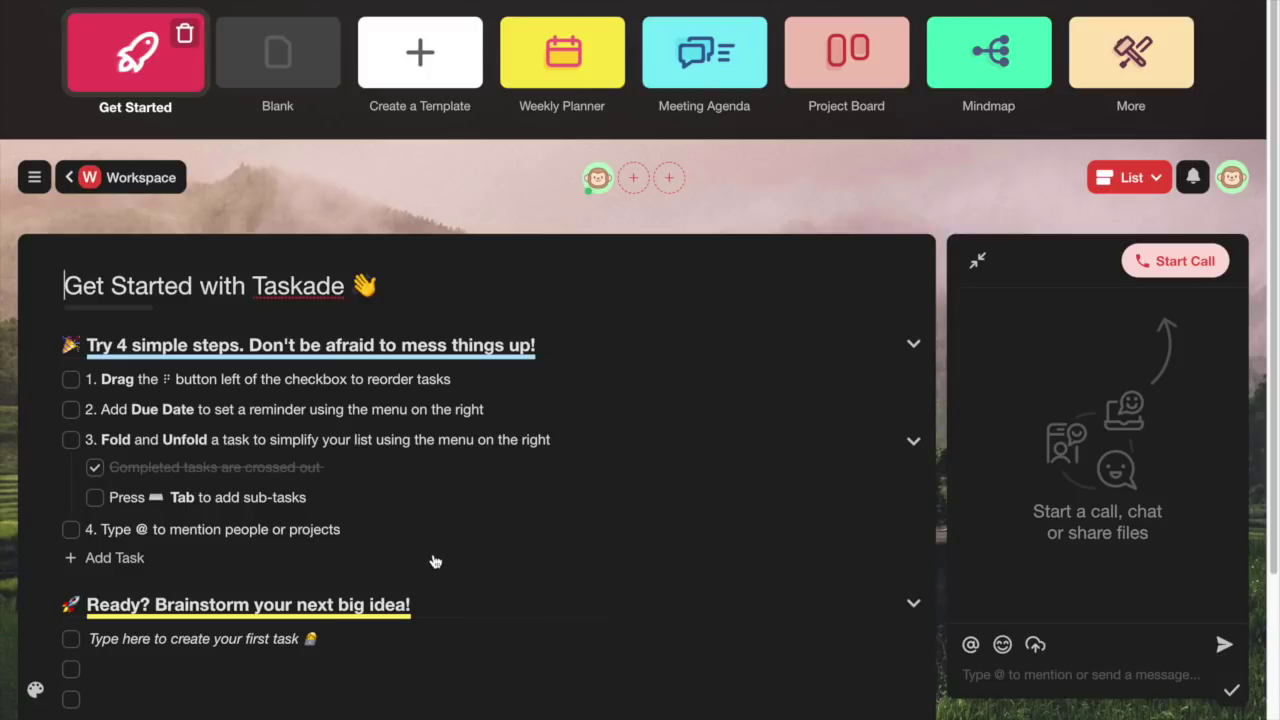
left_click(270, 65)
left_click(148, 286)
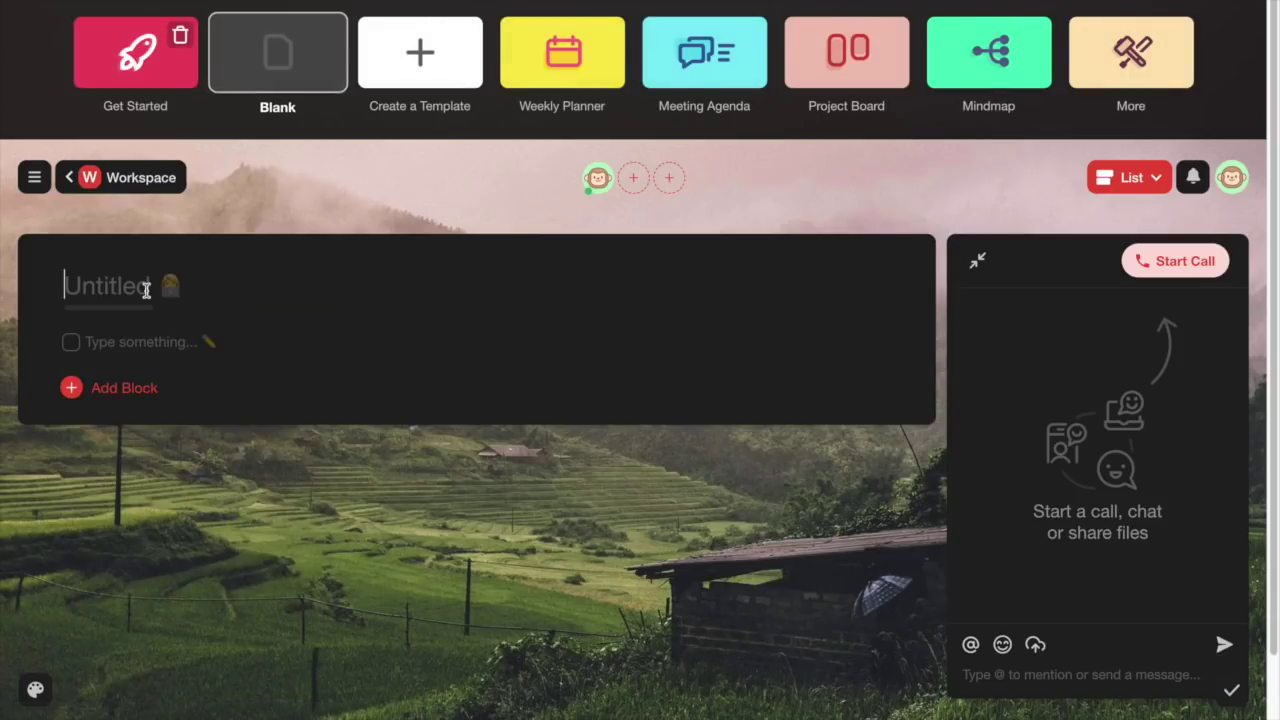
type("Project 1")
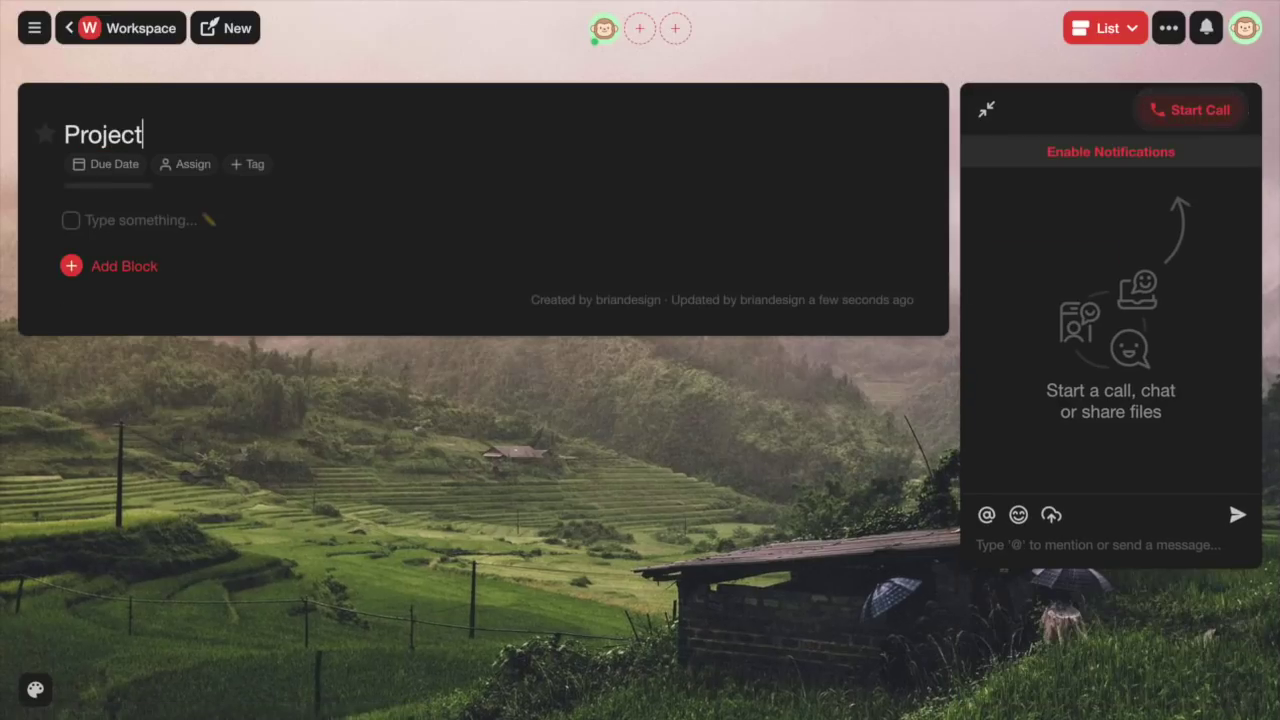
Set Project 1's due date to January 22 and enter 'Task 1' as its first task.
left_click(102, 165)
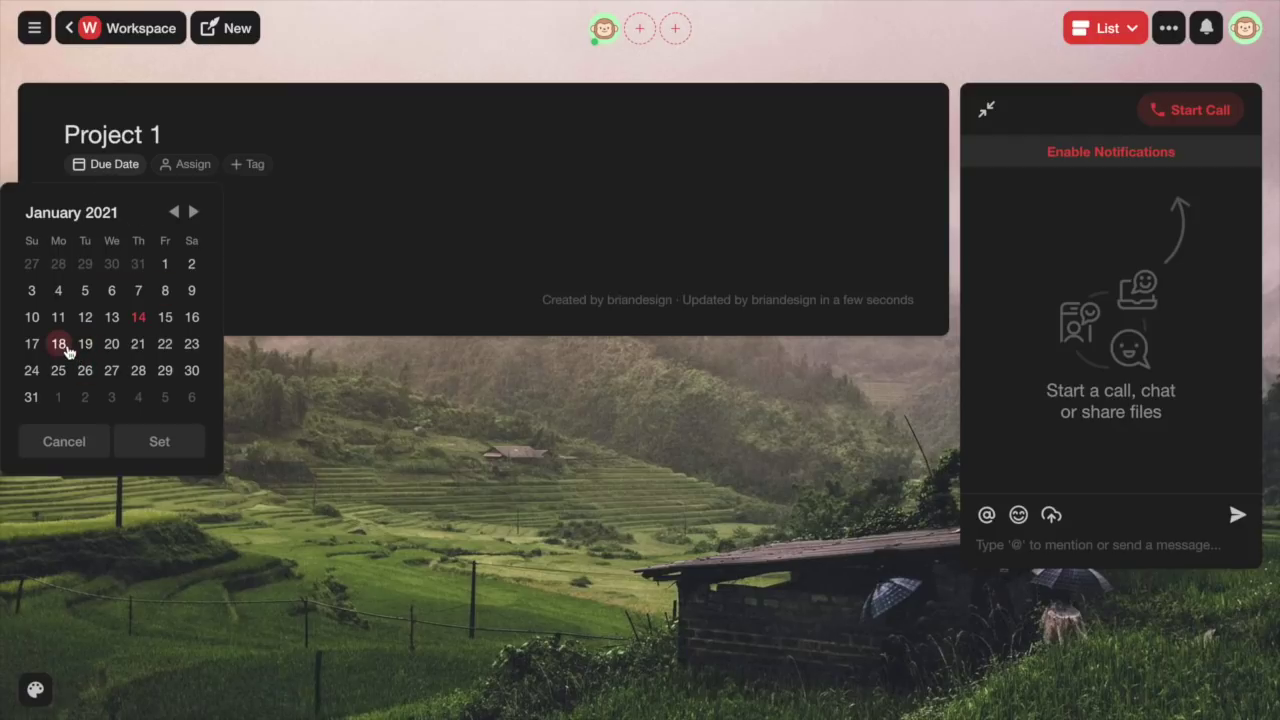
left_click(165, 344)
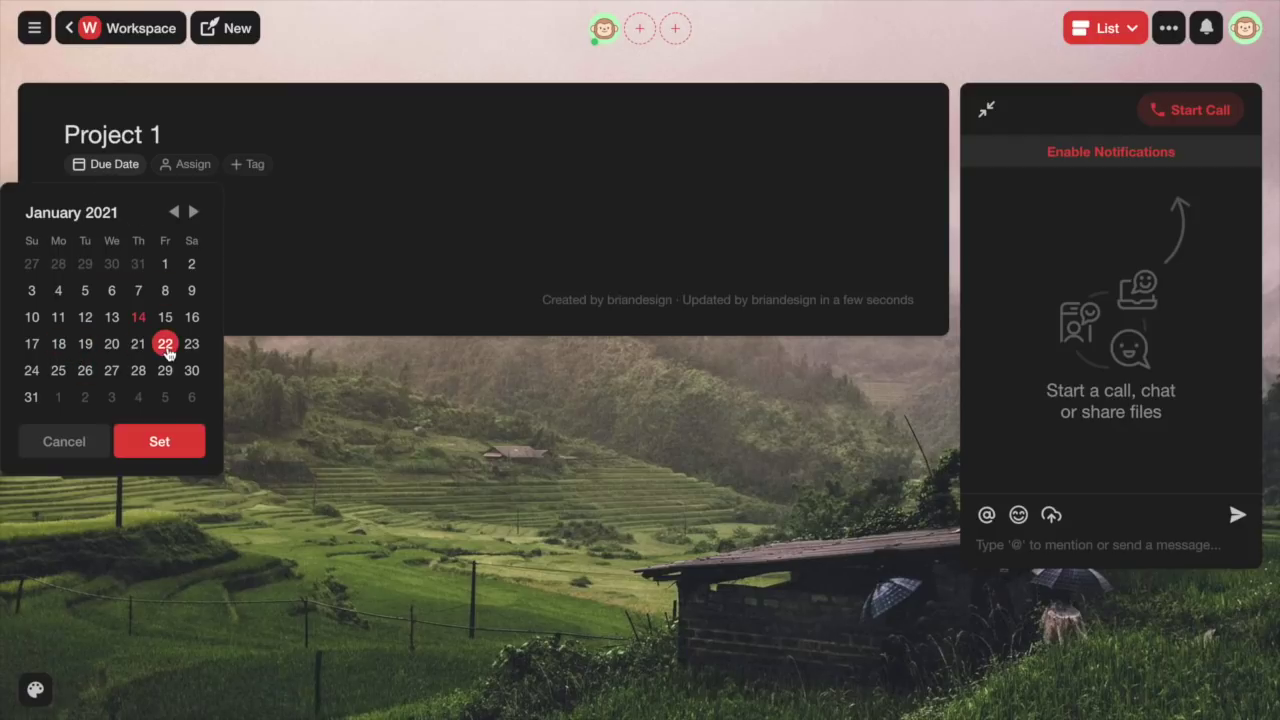
left_click(159, 442)
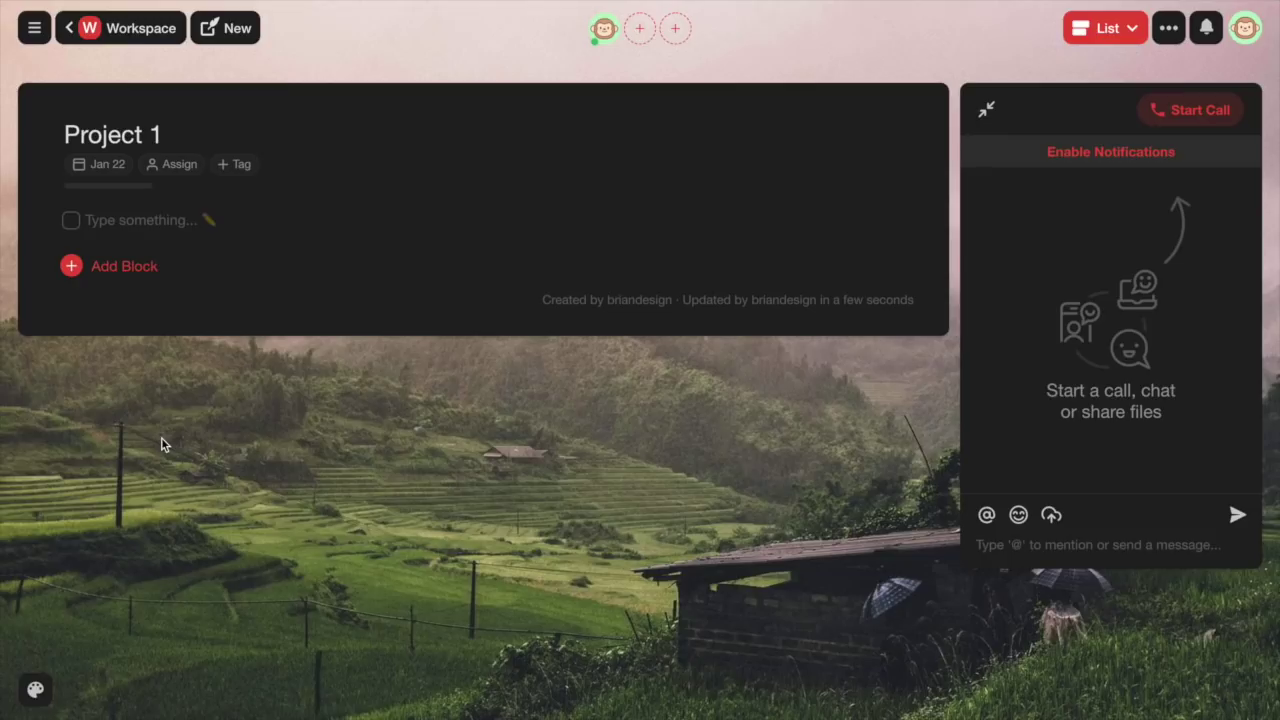
left_click(162, 222)
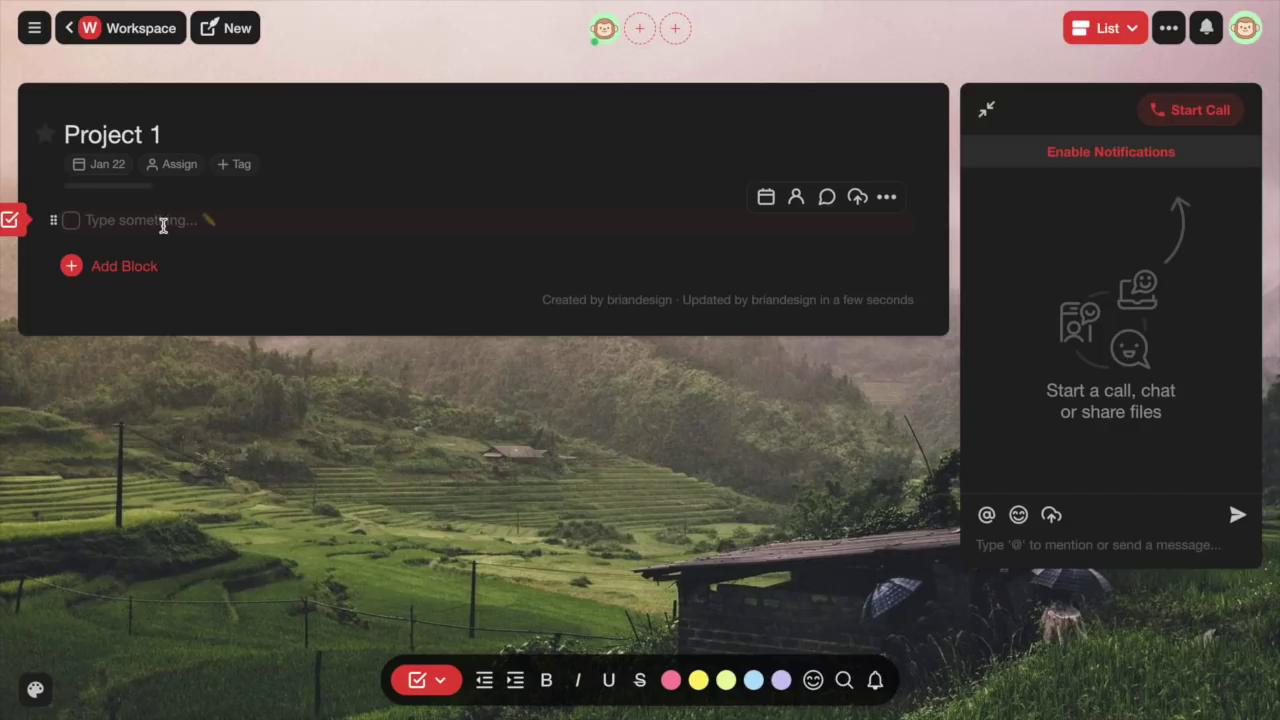
type("Task 1")
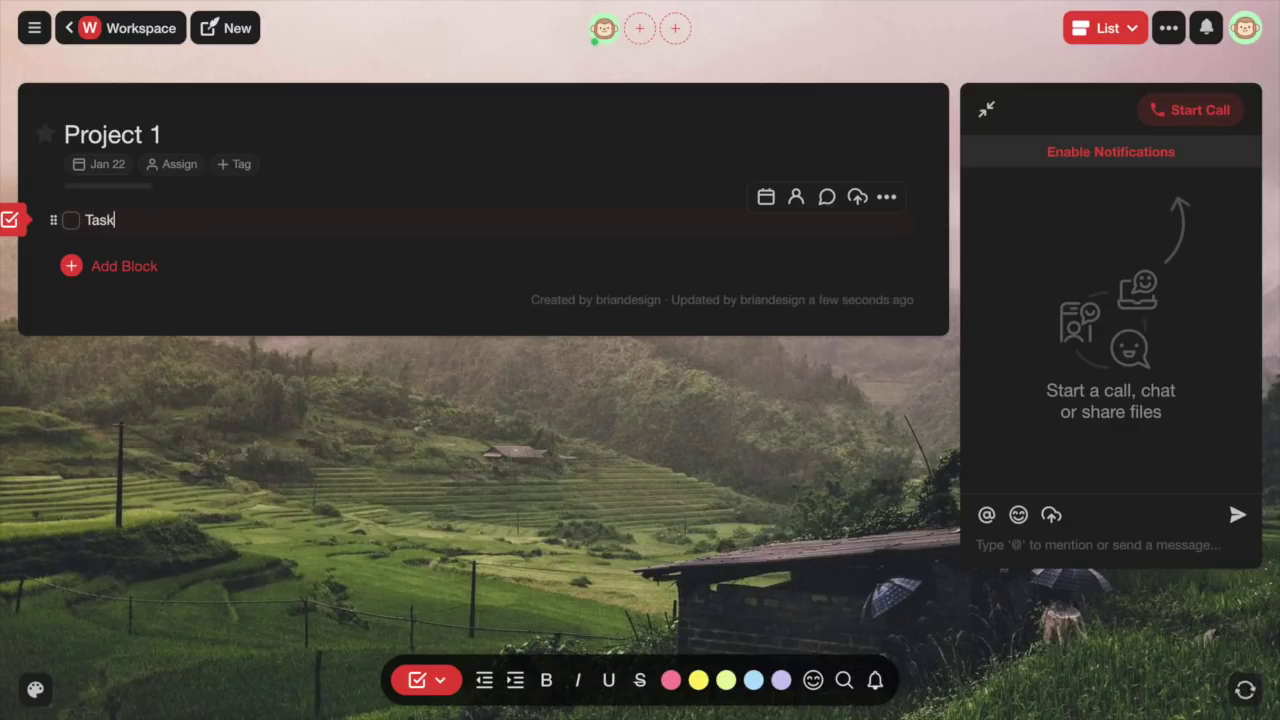
Give Task 1 a due date of January 18.
left_click(766, 198)
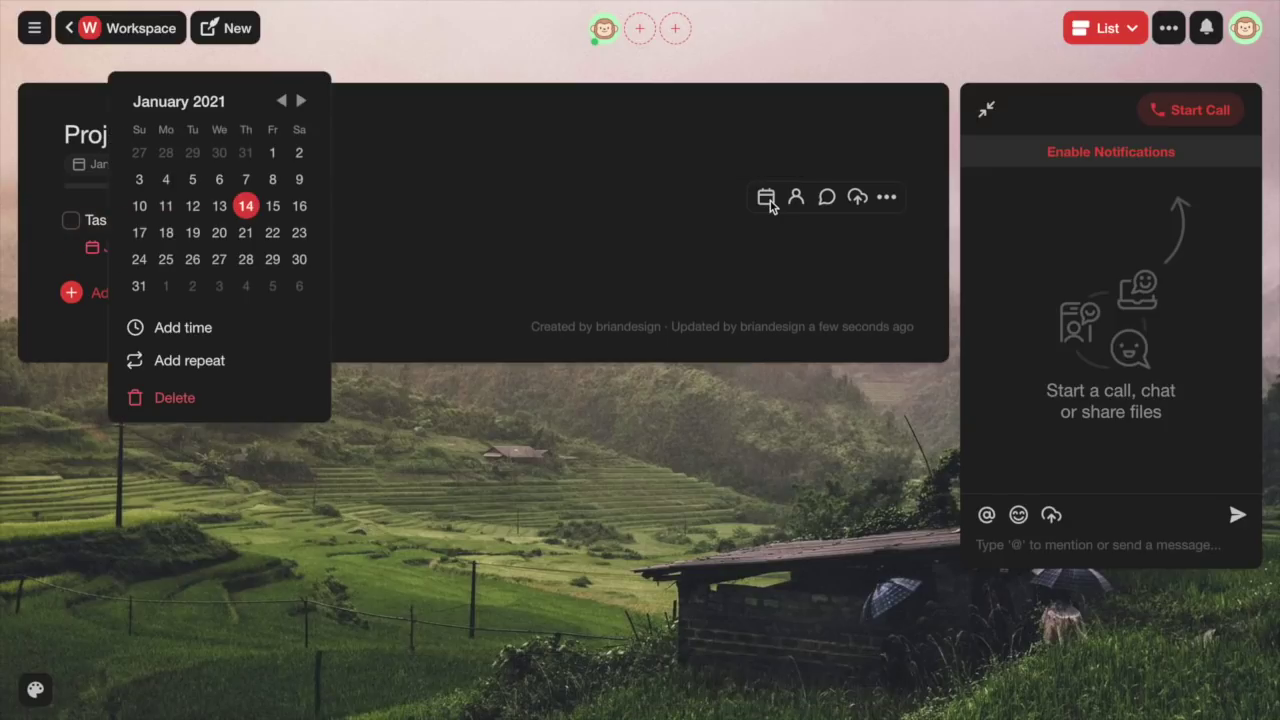
left_click(166, 232)
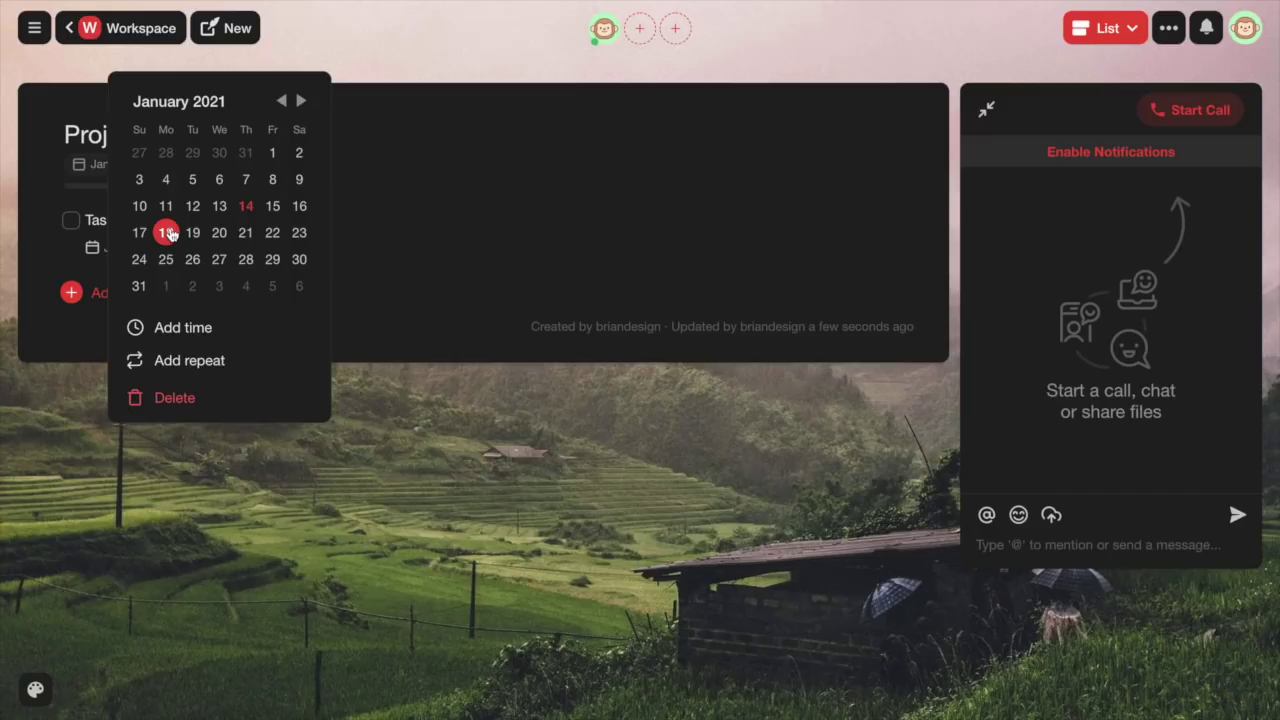
left_click(431, 243)
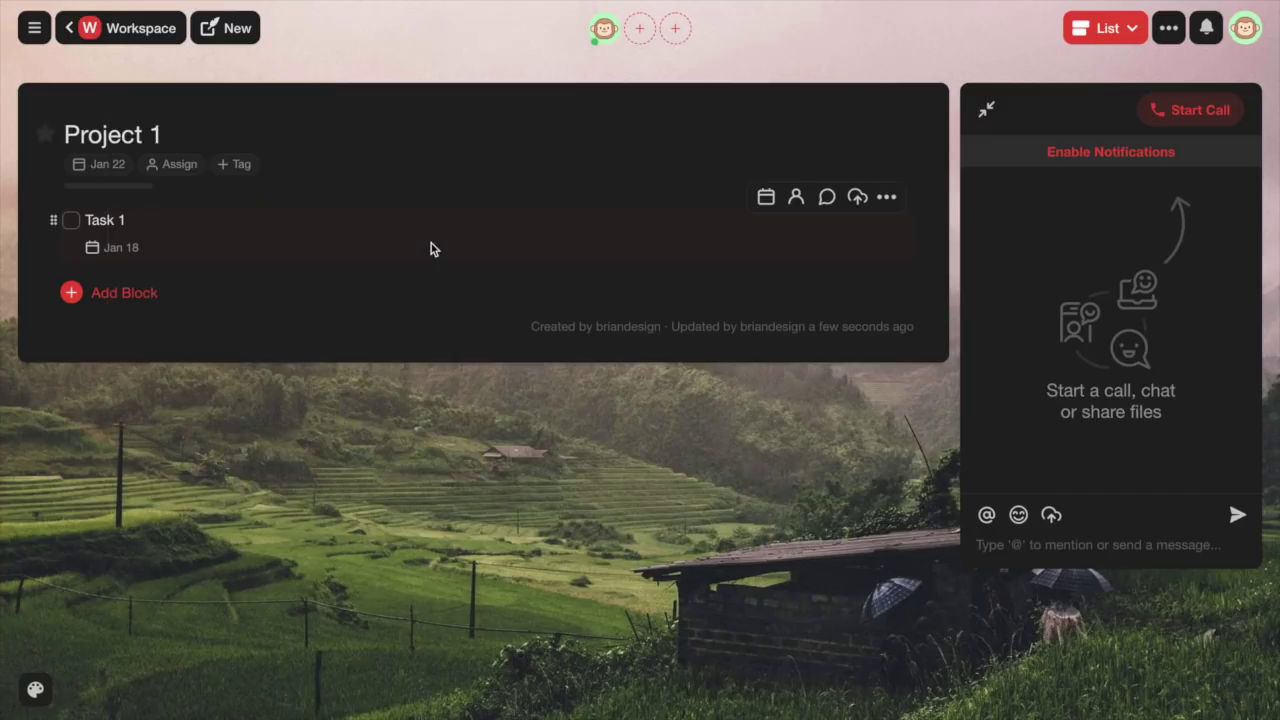
left_click(805, 204)
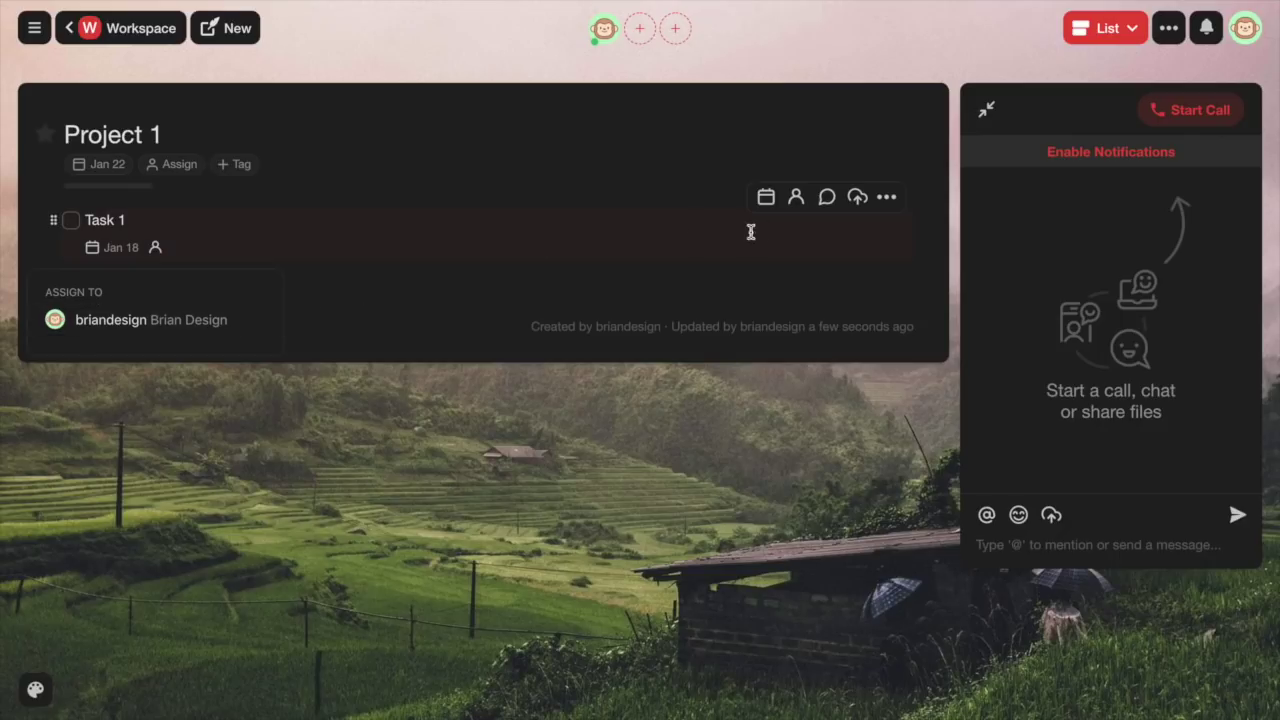
Comment on Task 1, mentioning the owner: 'Can you tell me more details?'.
left_click(826, 200)
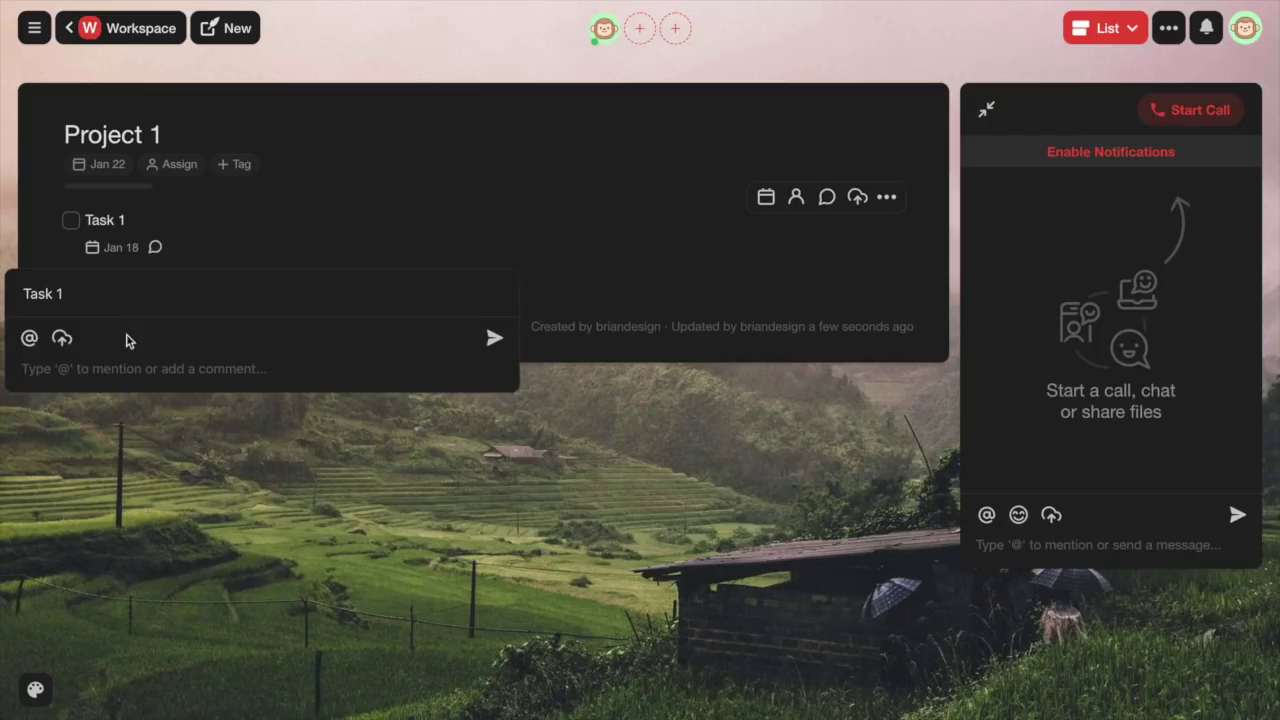
left_click(128, 368)
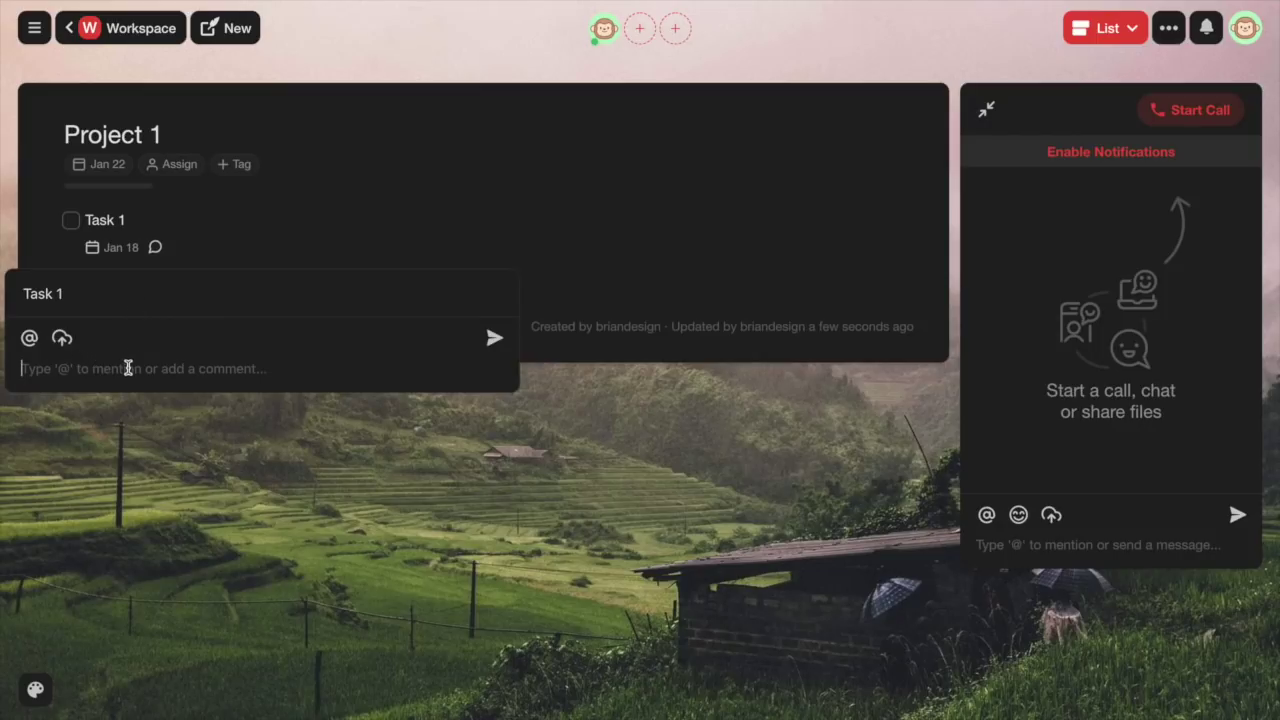
type("@")
key("Return")
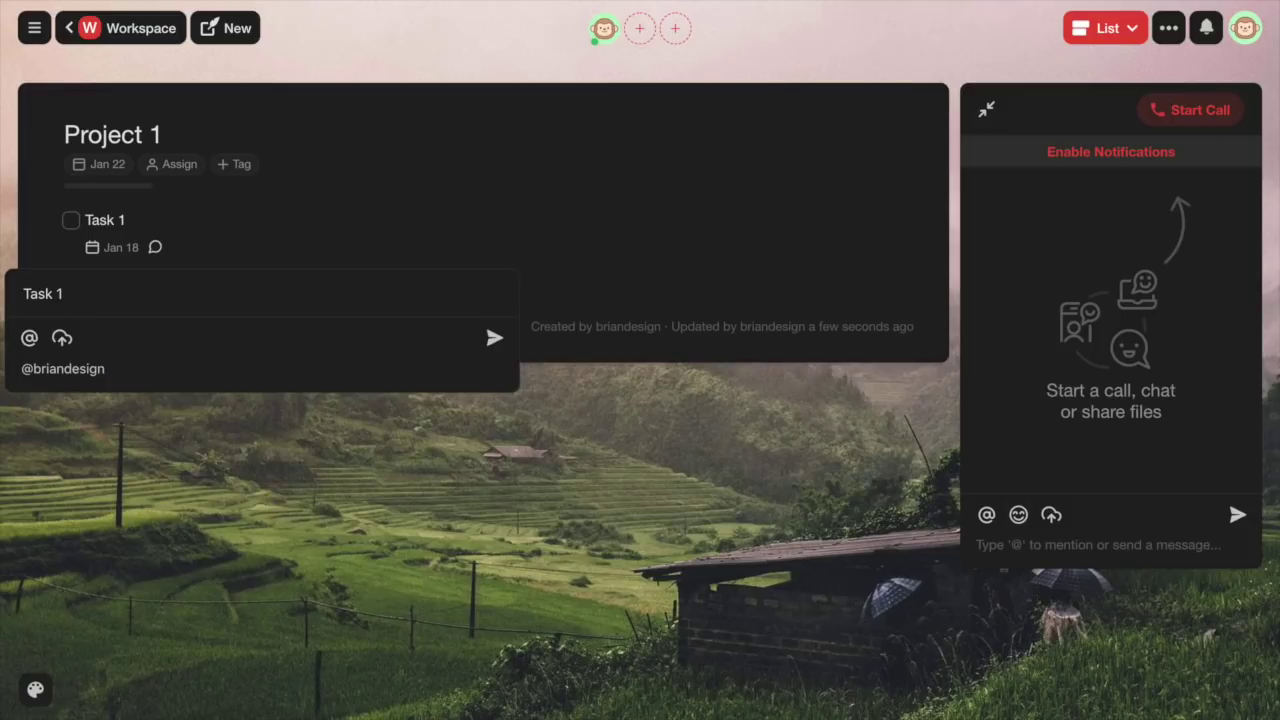
type("Can you tell me more details?")
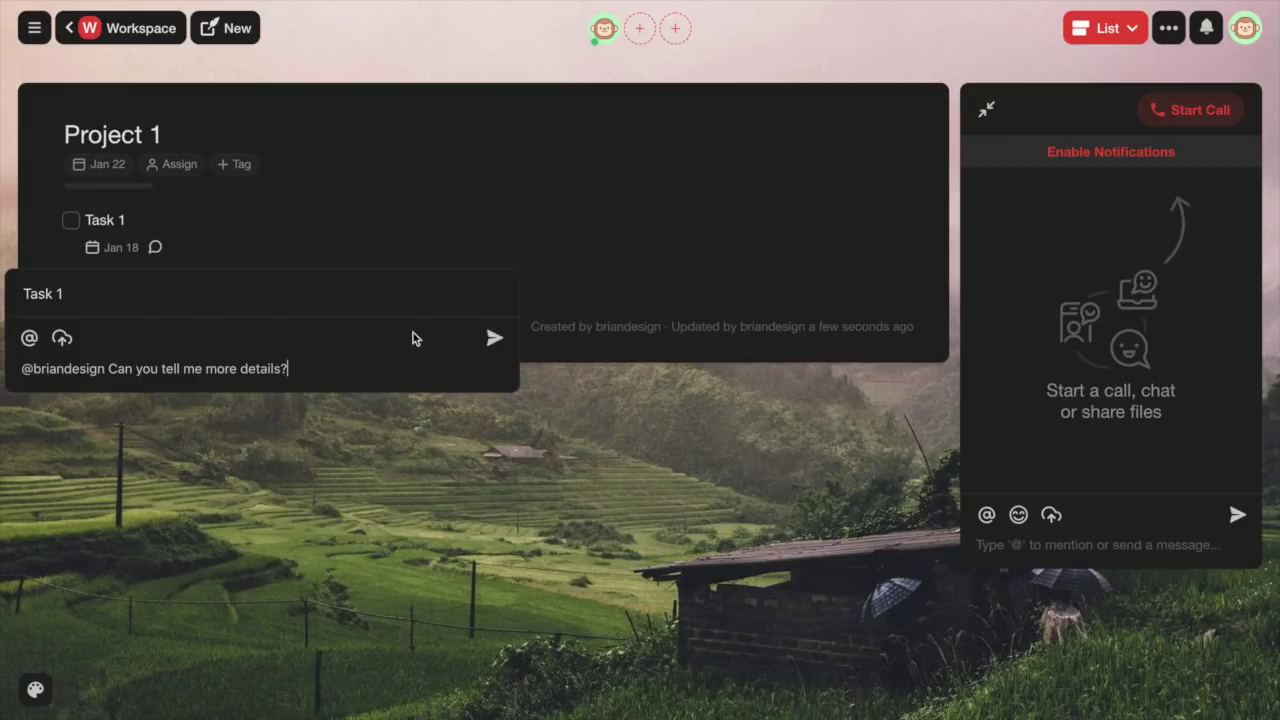
left_click(494, 338)
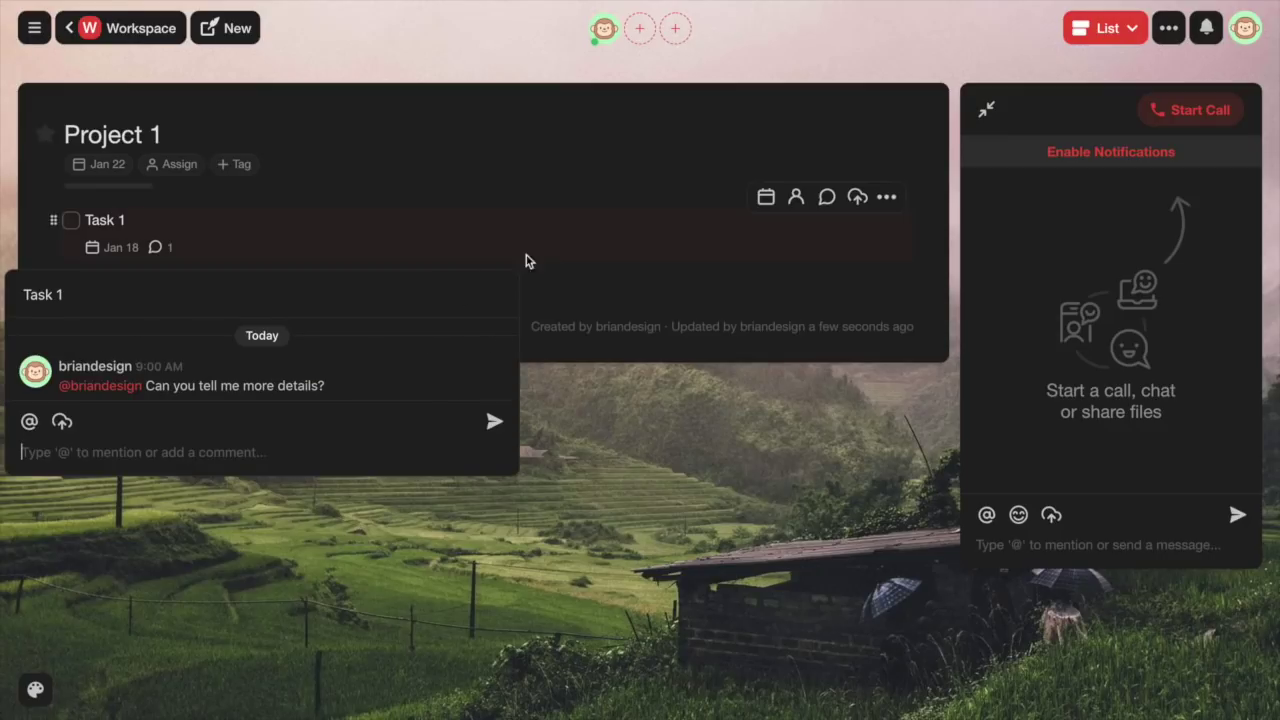
left_click(552, 248)
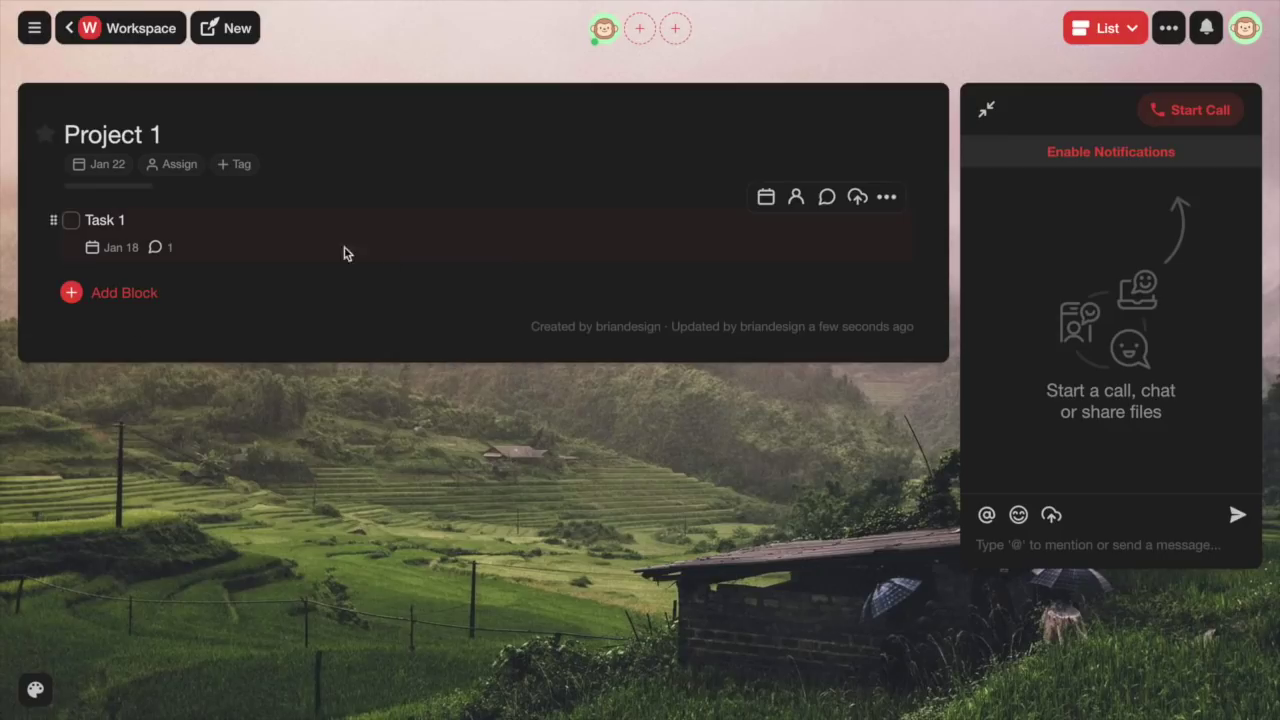
left_click(158, 248)
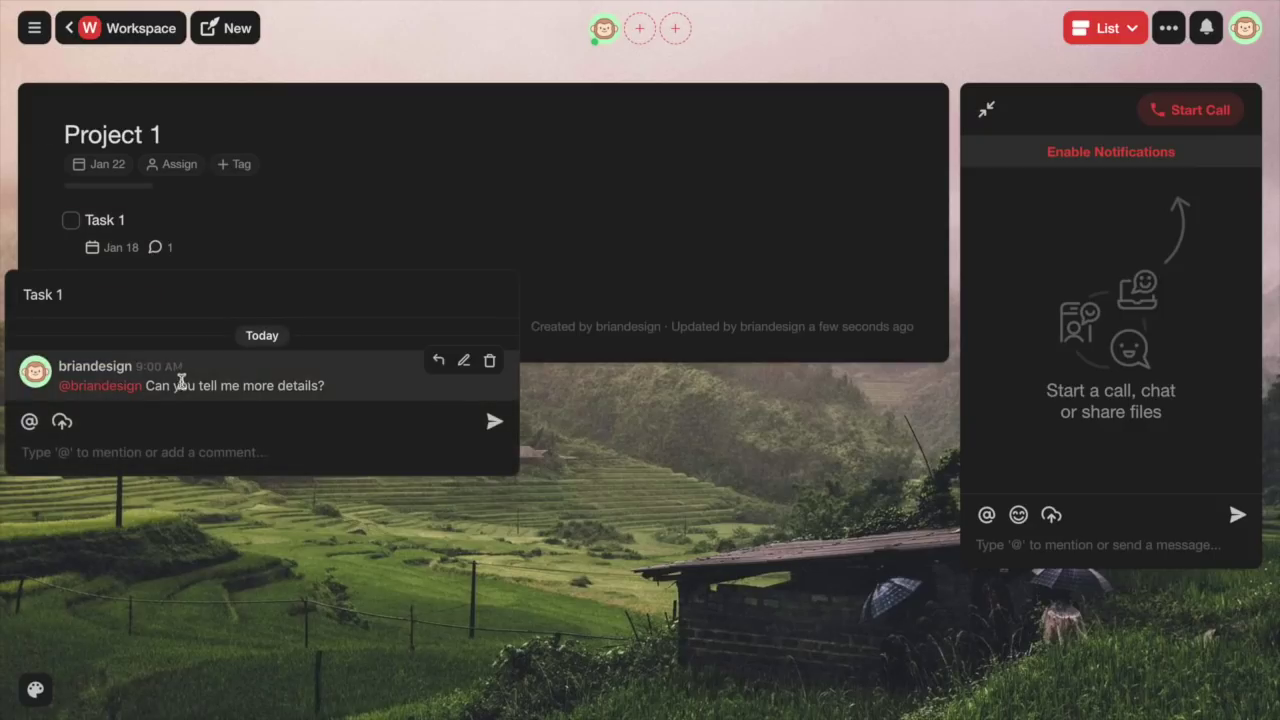
left_click(483, 260)
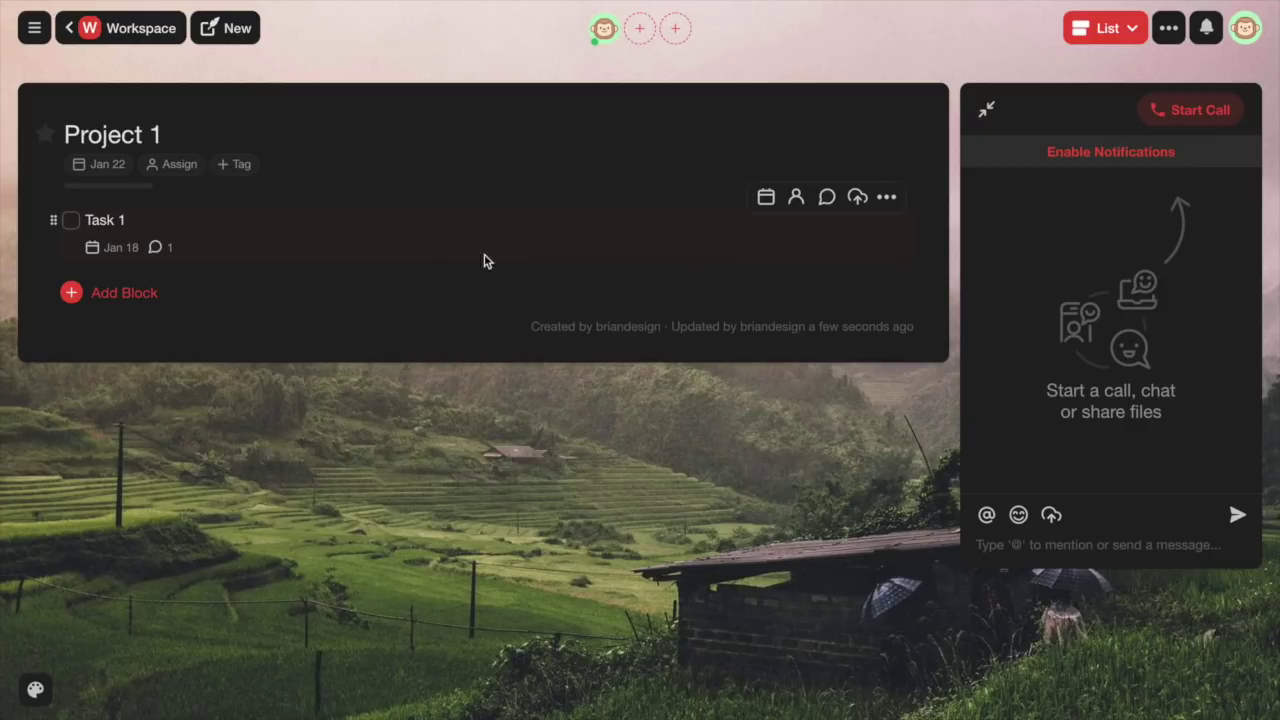
Colour Task 1 pink and set its priority to High.
left_click(887, 201)
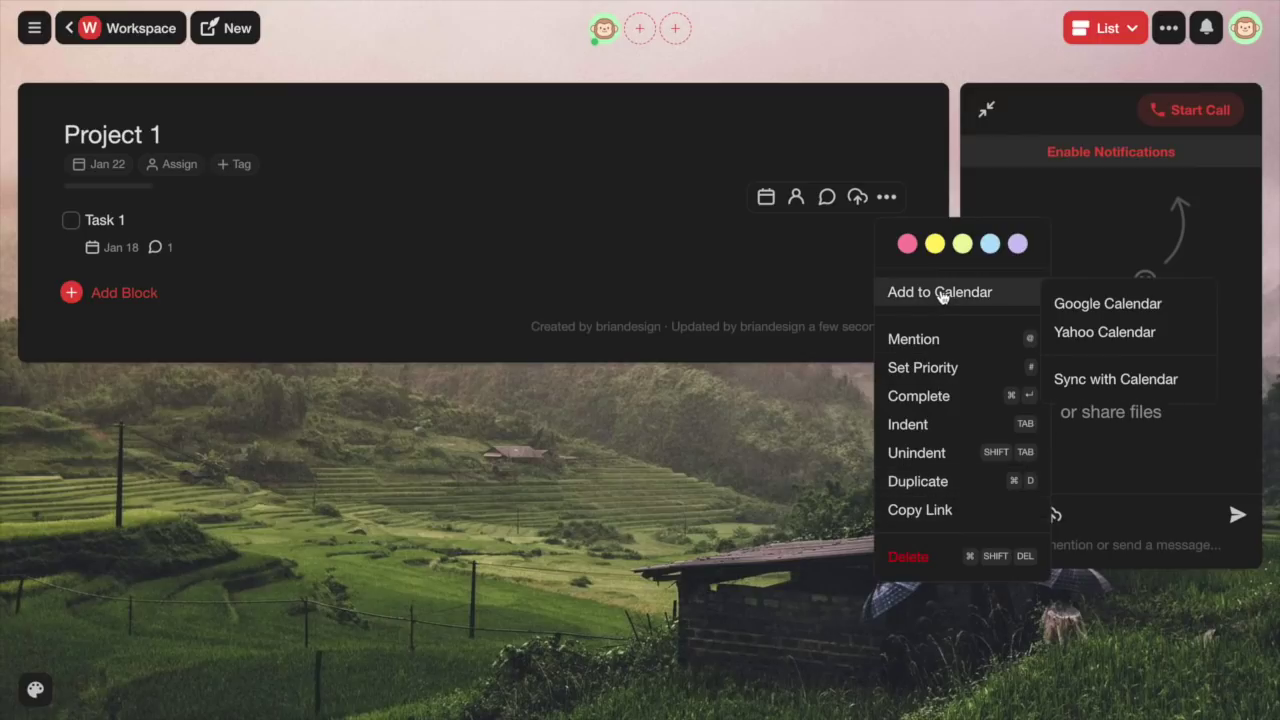
left_click(911, 245)
left_click(886, 200)
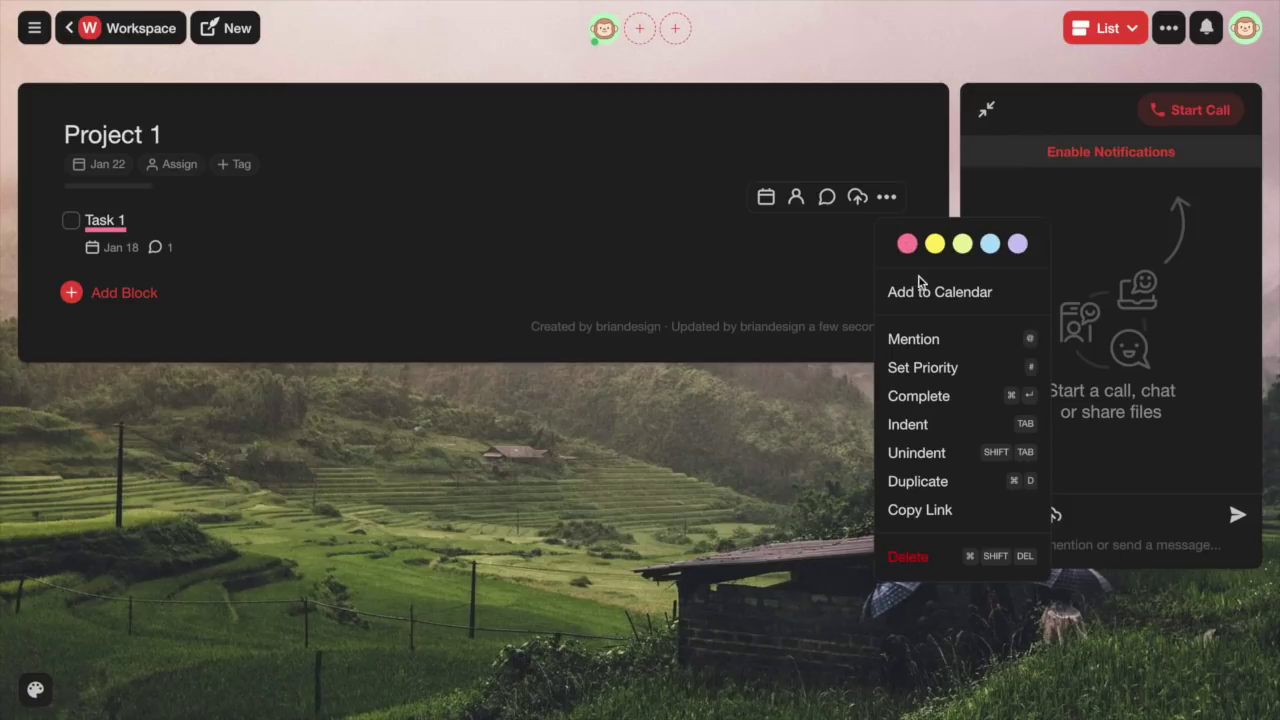
mouse_move(926, 294)
mouse_move(941, 373)
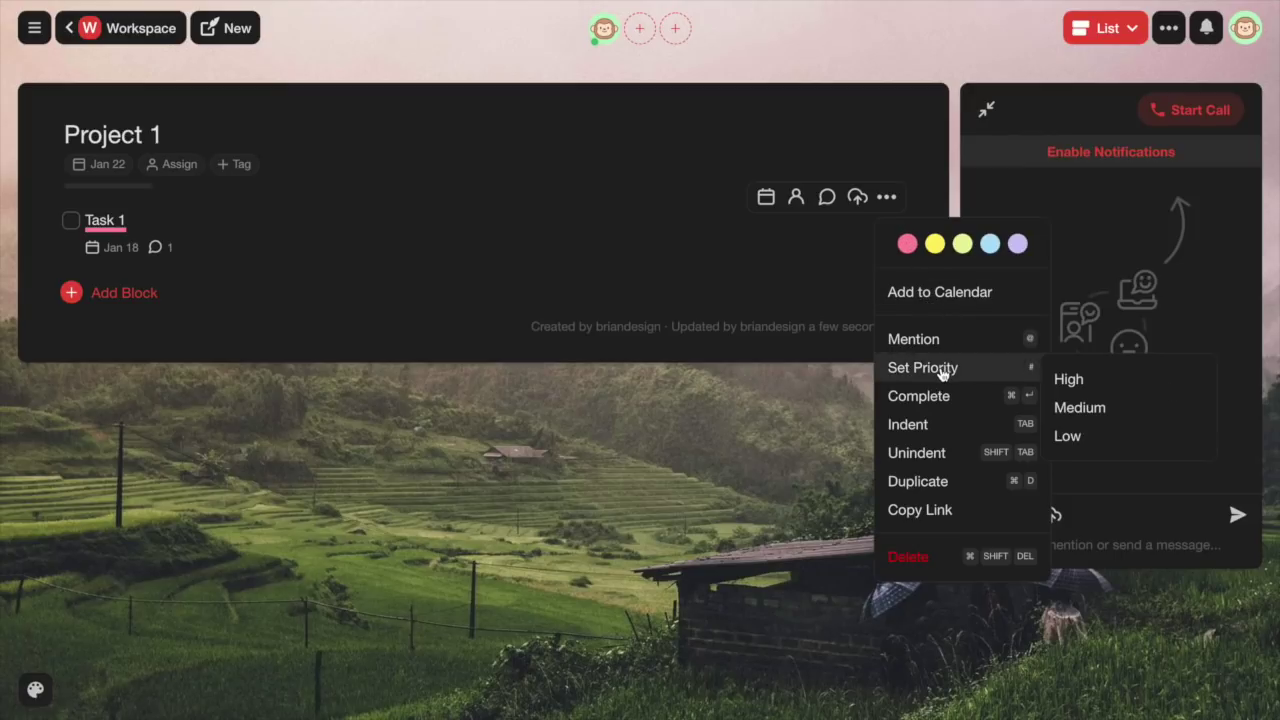
left_click(1070, 378)
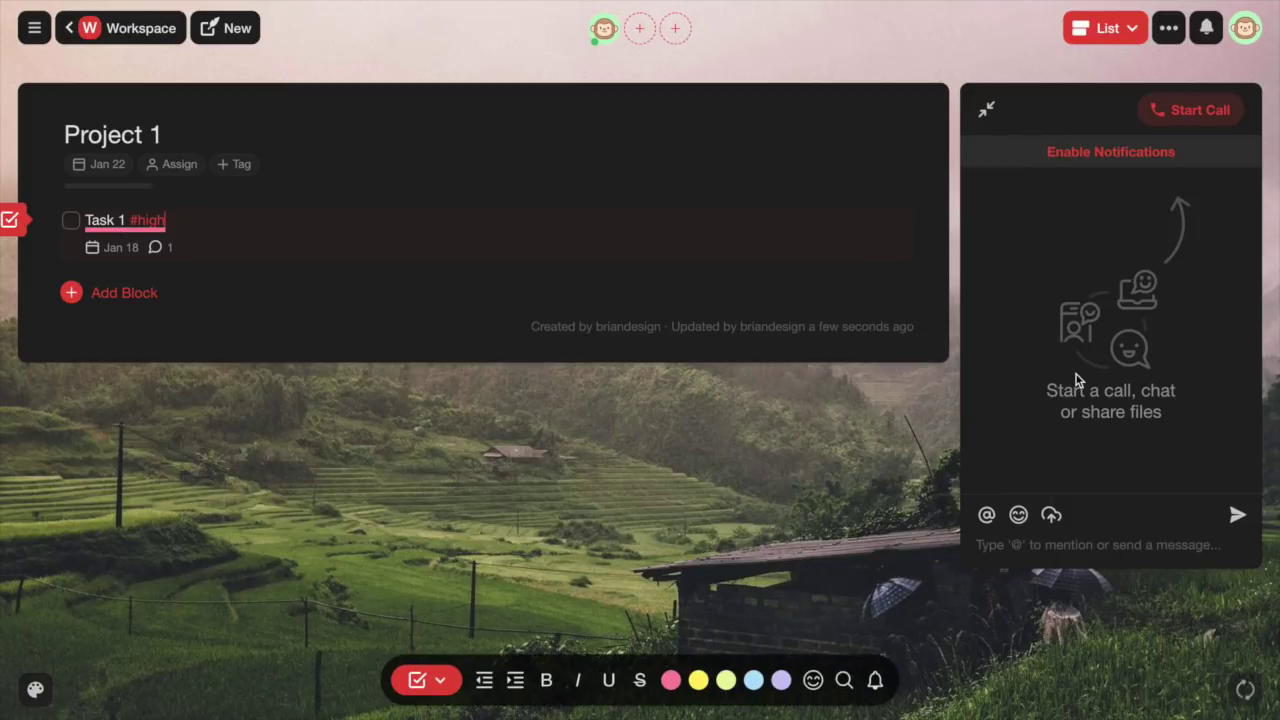
left_click(886, 197)
mouse_move(940, 386)
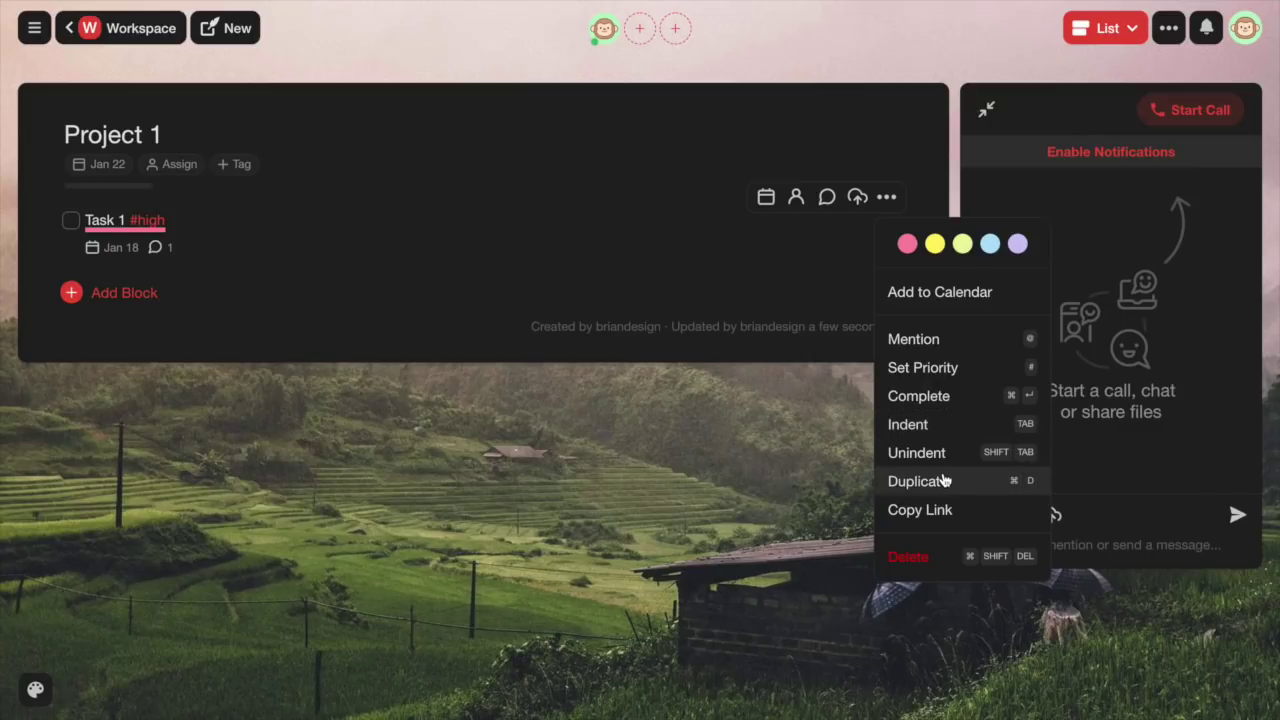
left_click(350, 334)
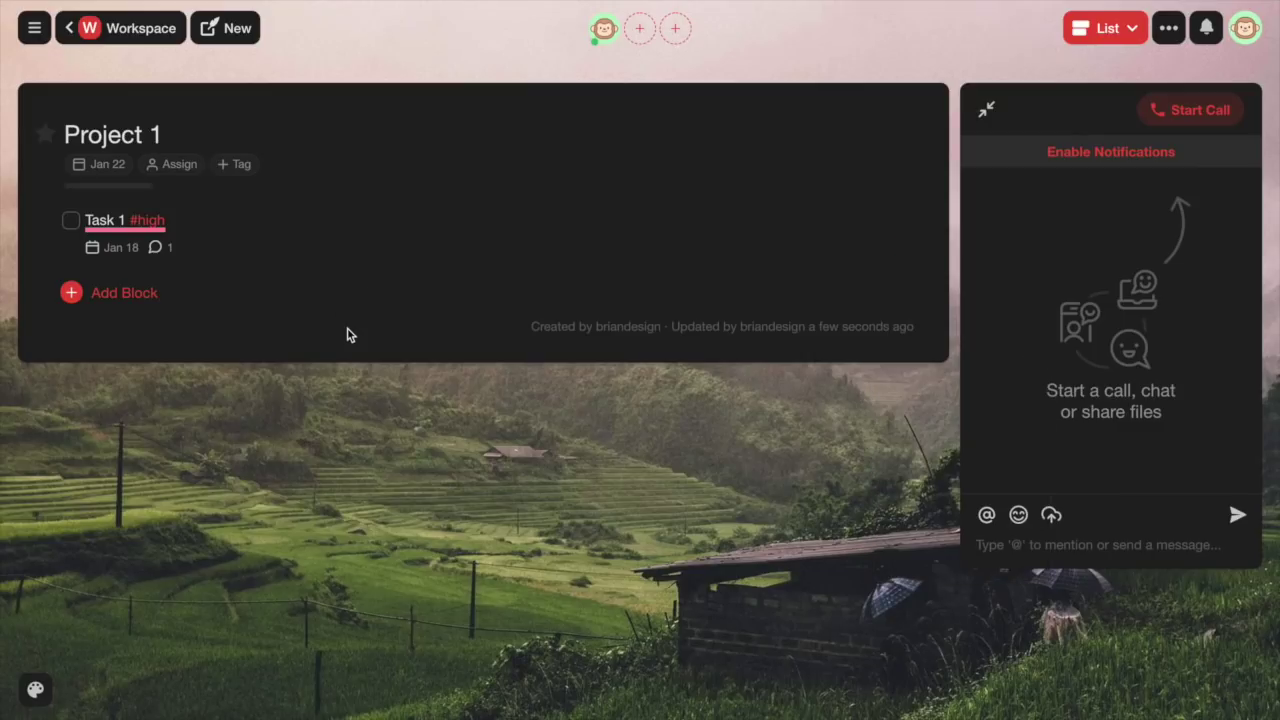
Add a checklist block titled 'Weekly Checklist' with rows Task 1 through Task 4.
left_click(107, 295)
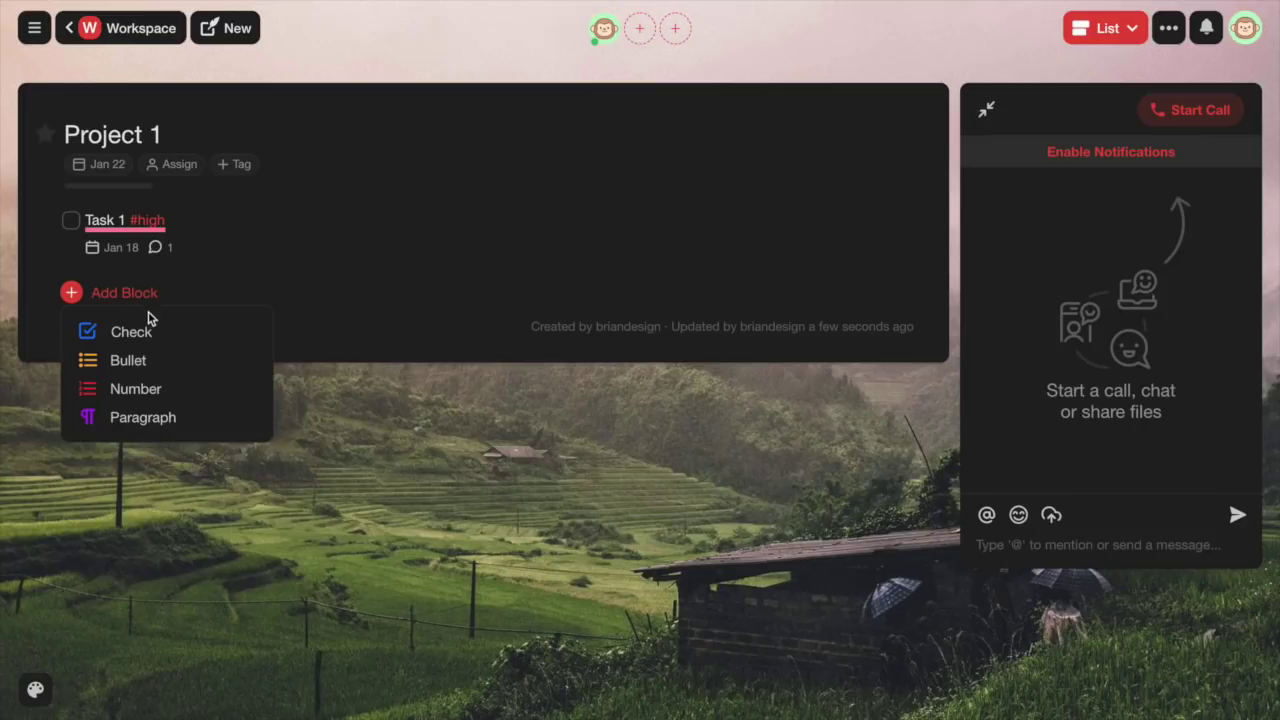
left_click(148, 332)
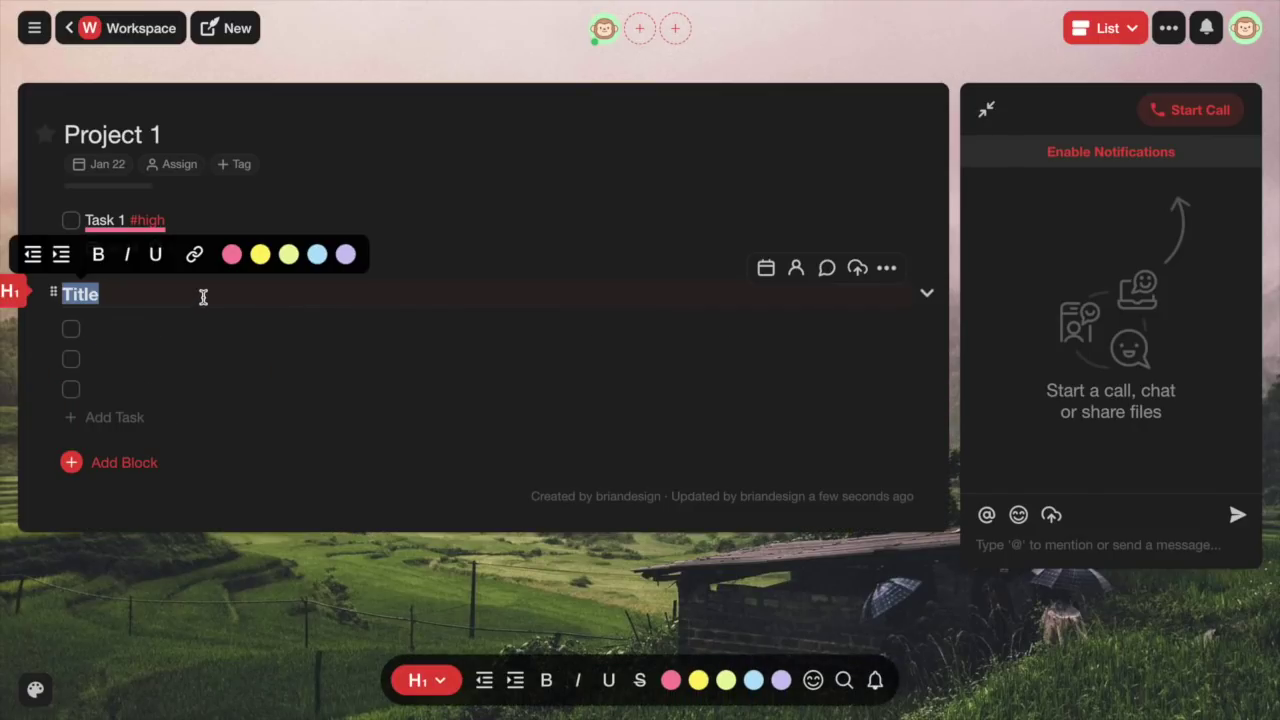
type("Weekl")
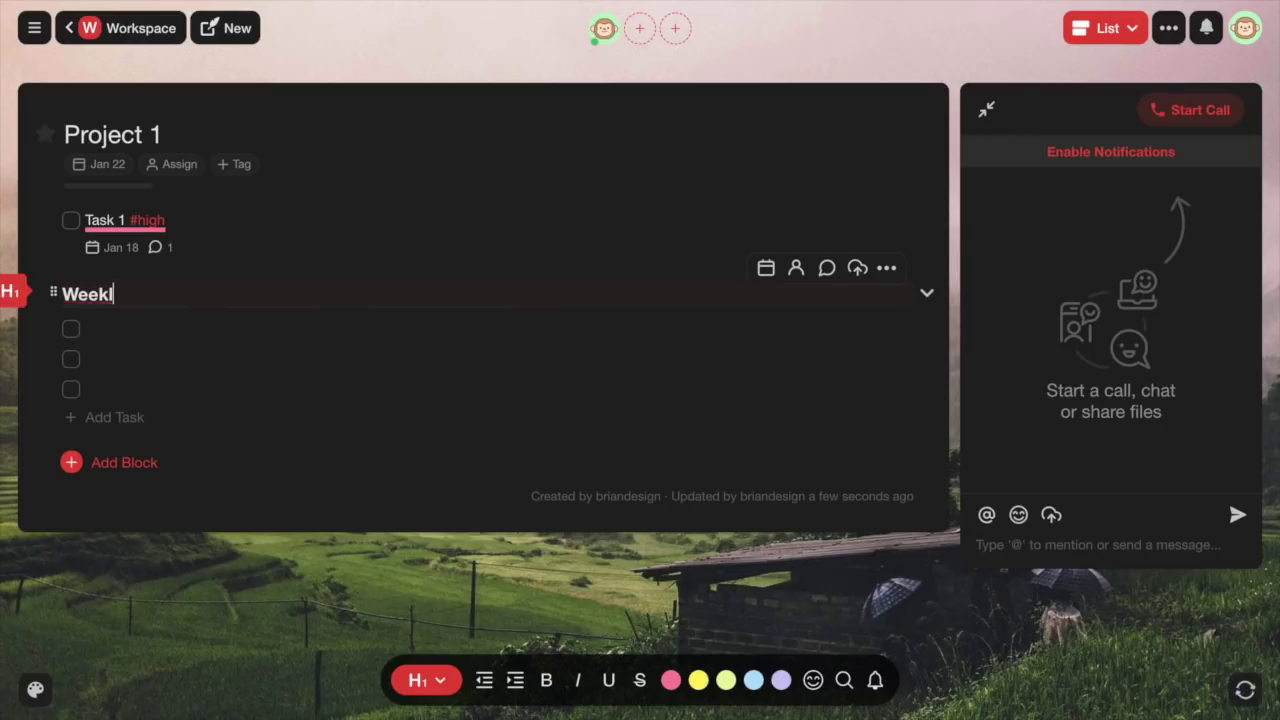
type("y Checklist")
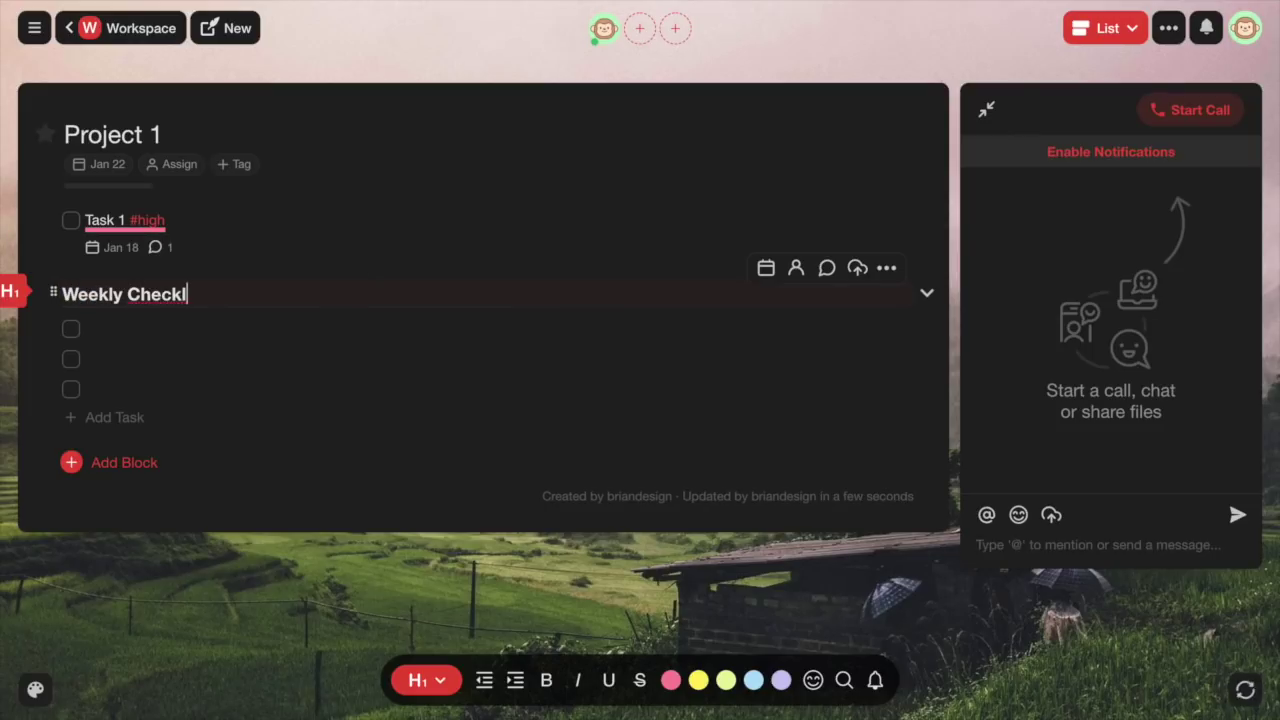
left_click(197, 328)
type("Task 1")
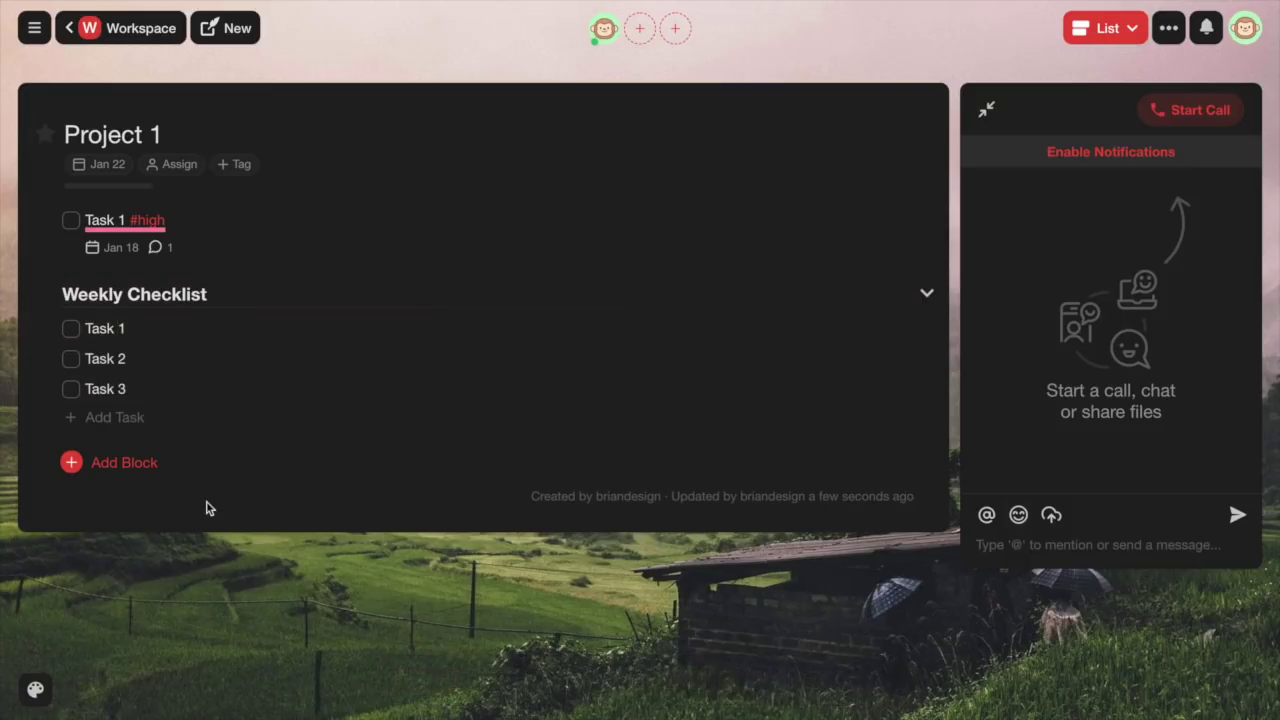
left_click(130, 418)
type("Task 4")
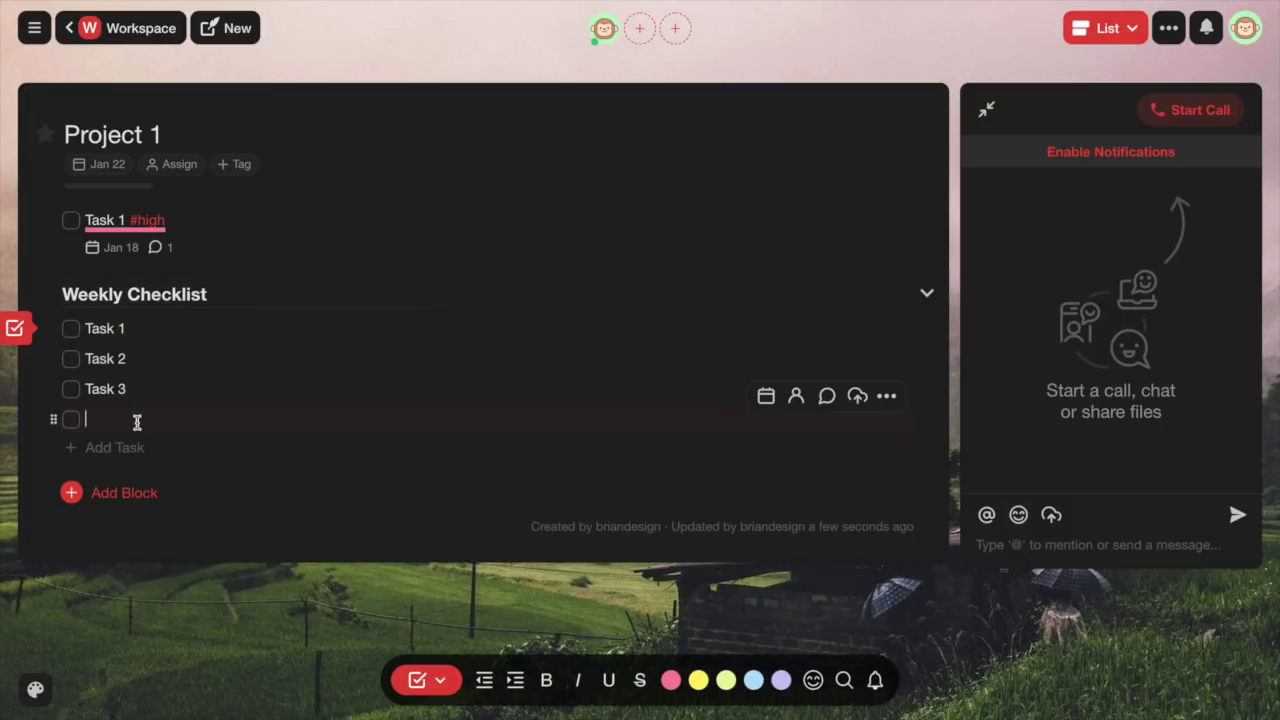
Nest the second row under Task 1 and rename it 'Sub Task 1'.
left_click(137, 358)
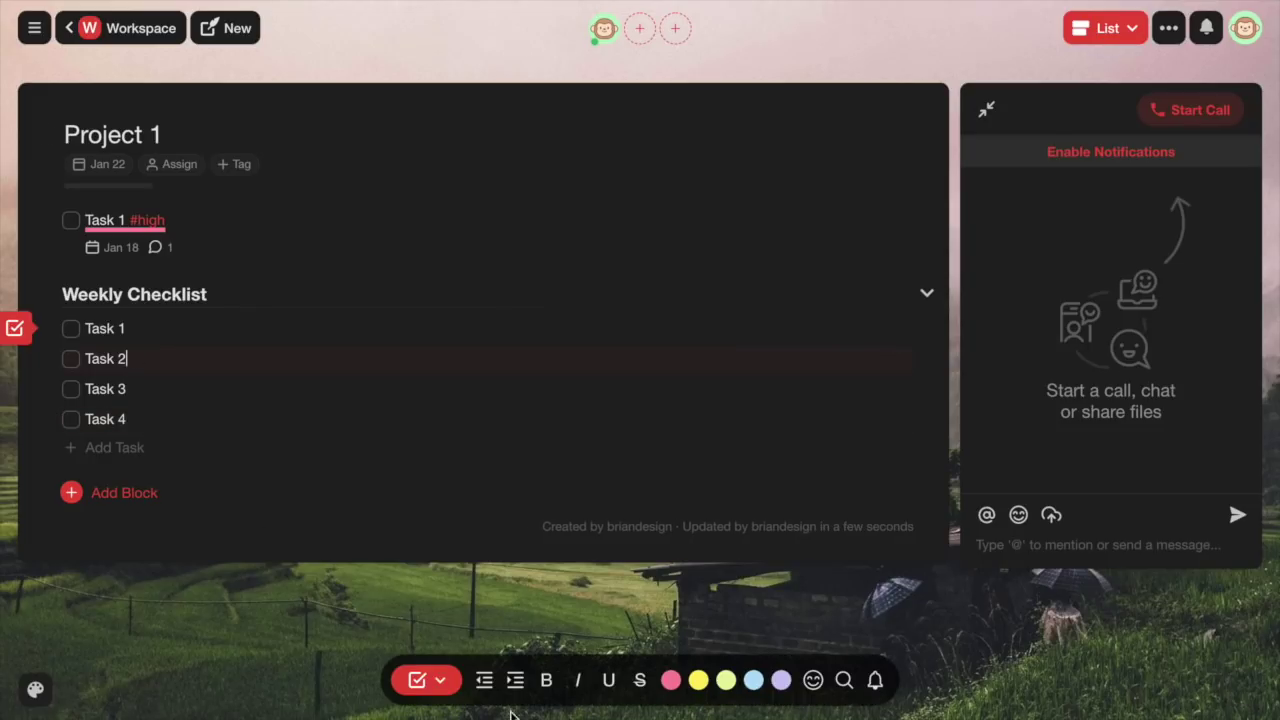
left_click(515, 681)
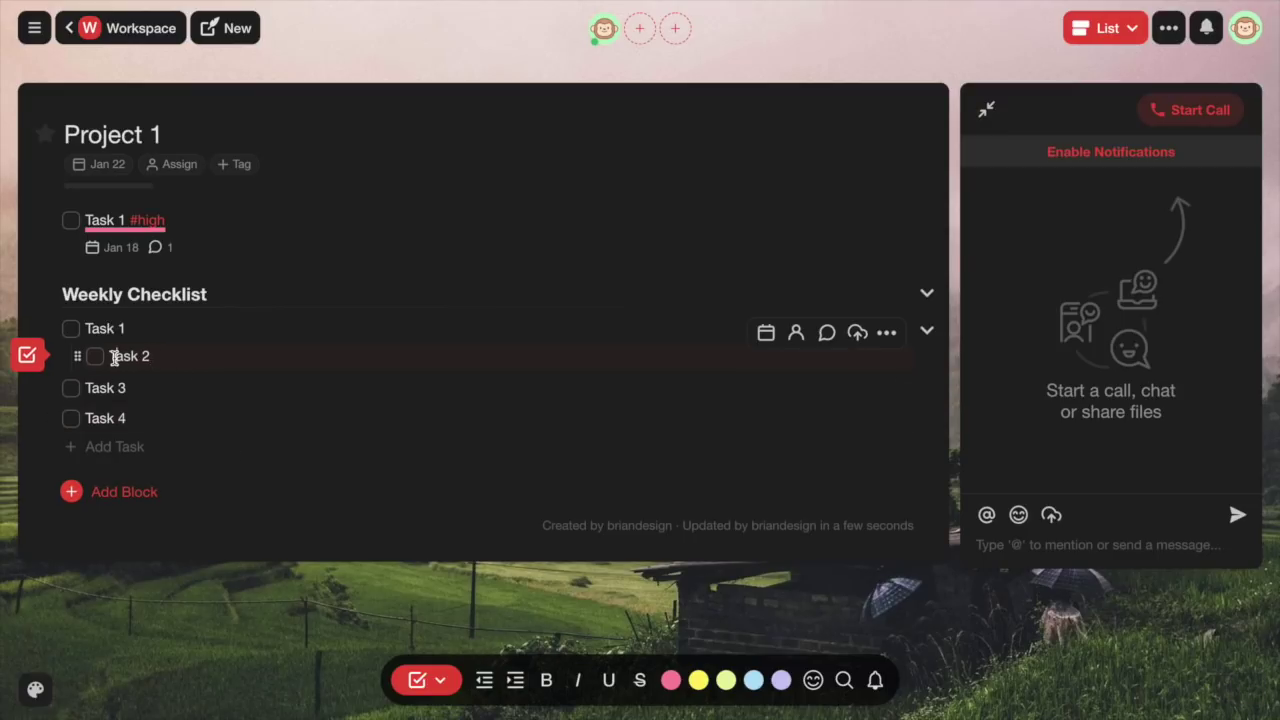
type("Sub")
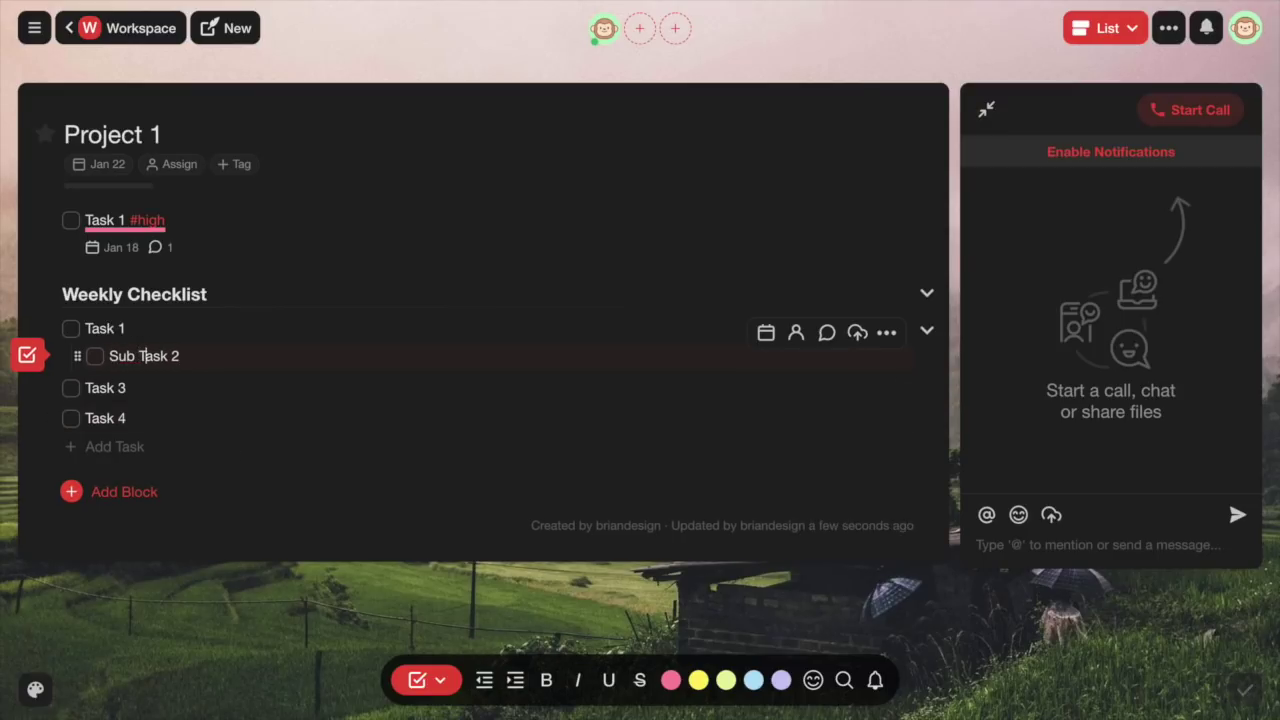
key("BackSpace")
type("1")
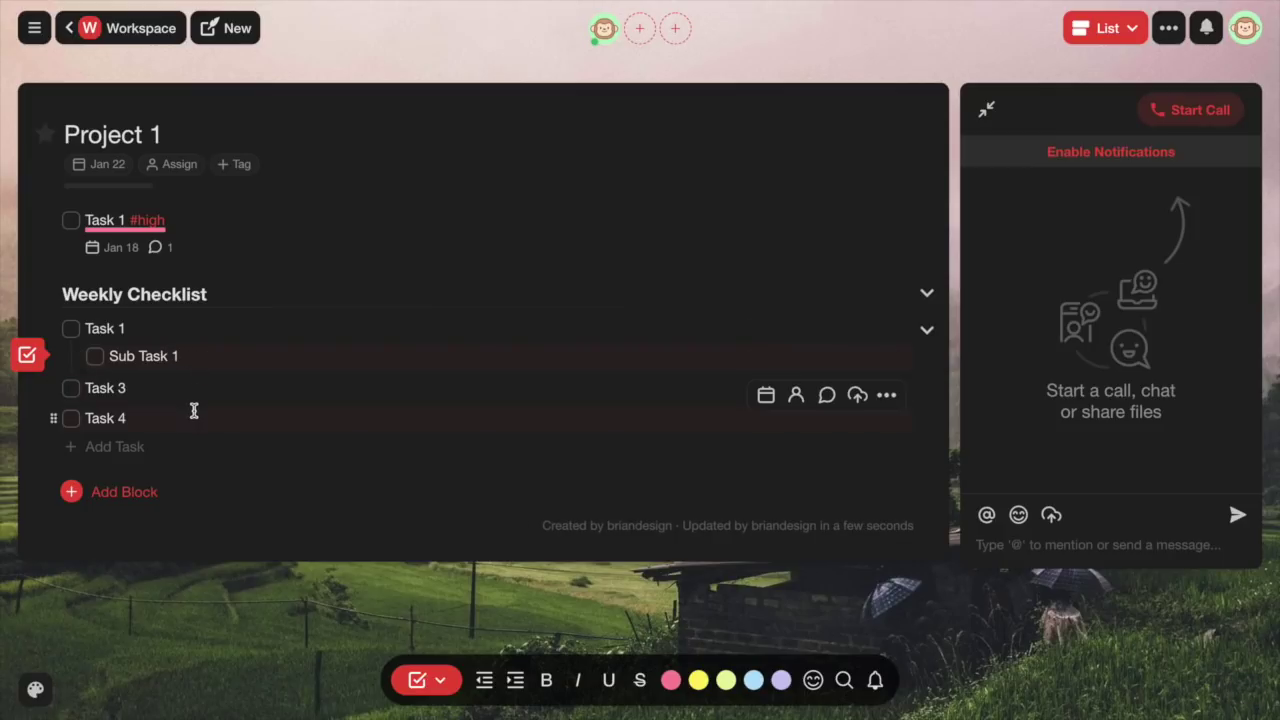
Insert a bulleted list, a numbered list and a paragraph block below the checklist.
left_click(128, 494)
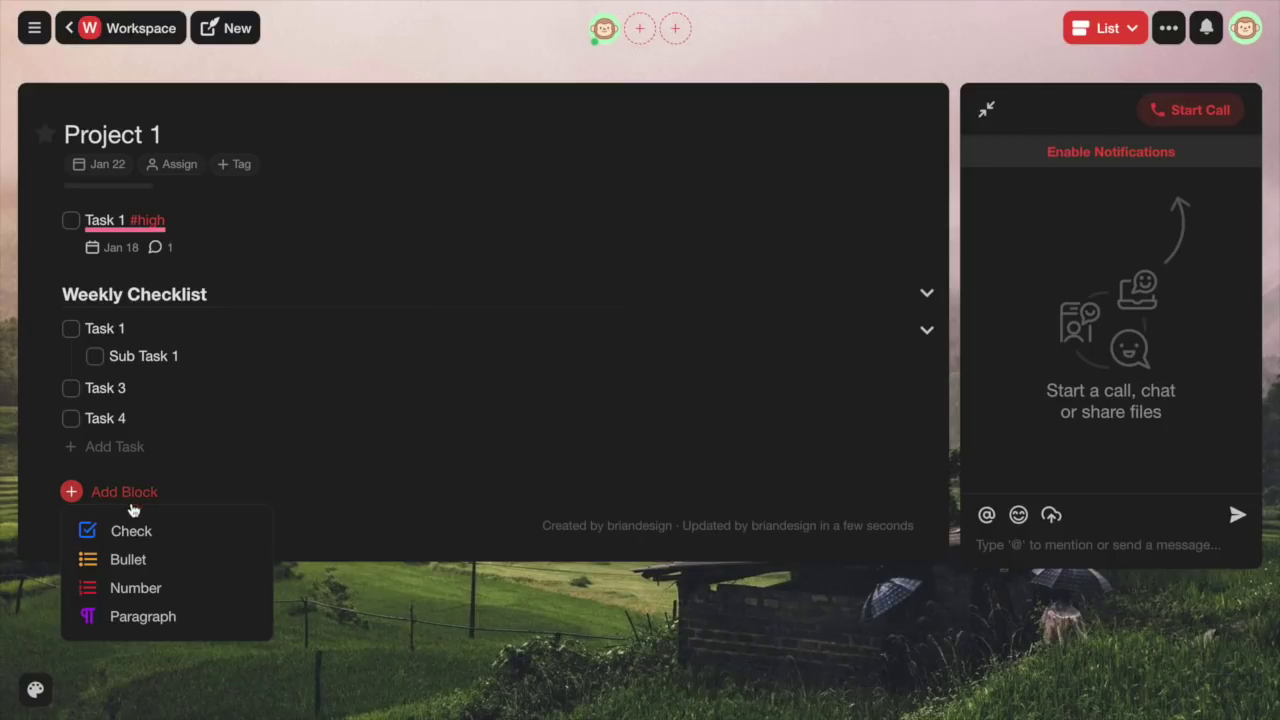
left_click(132, 559)
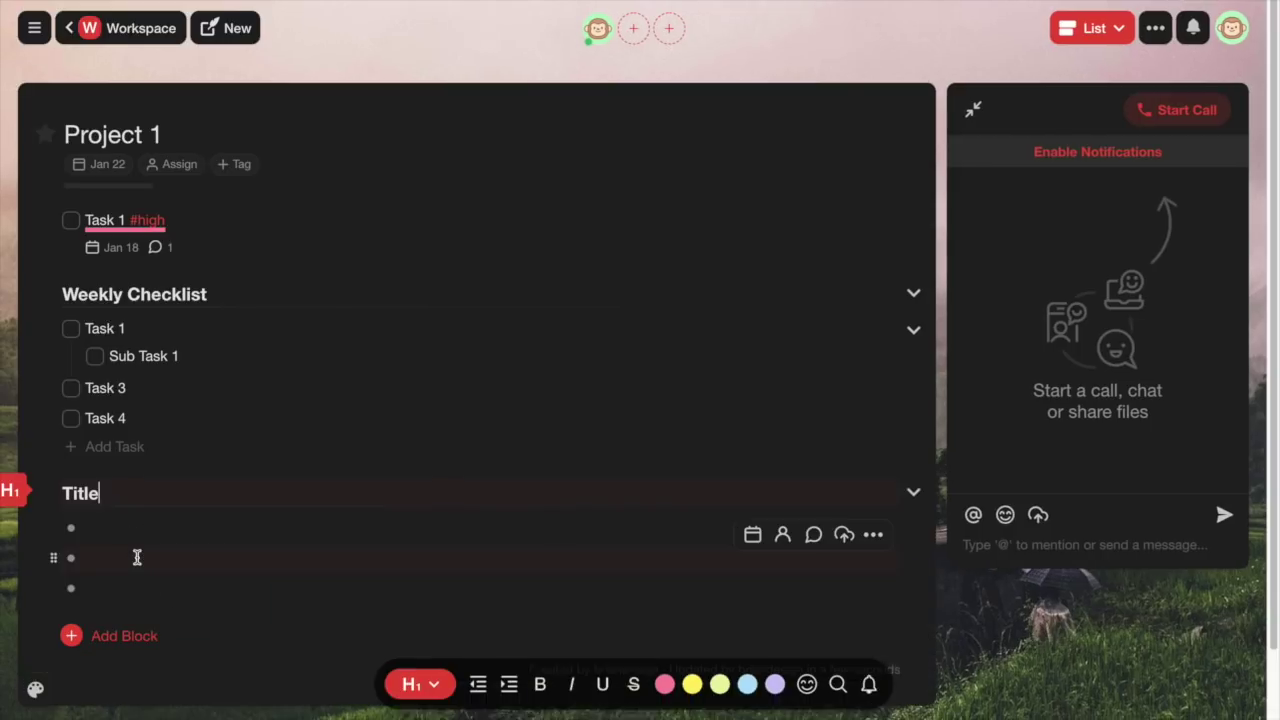
left_click(118, 630)
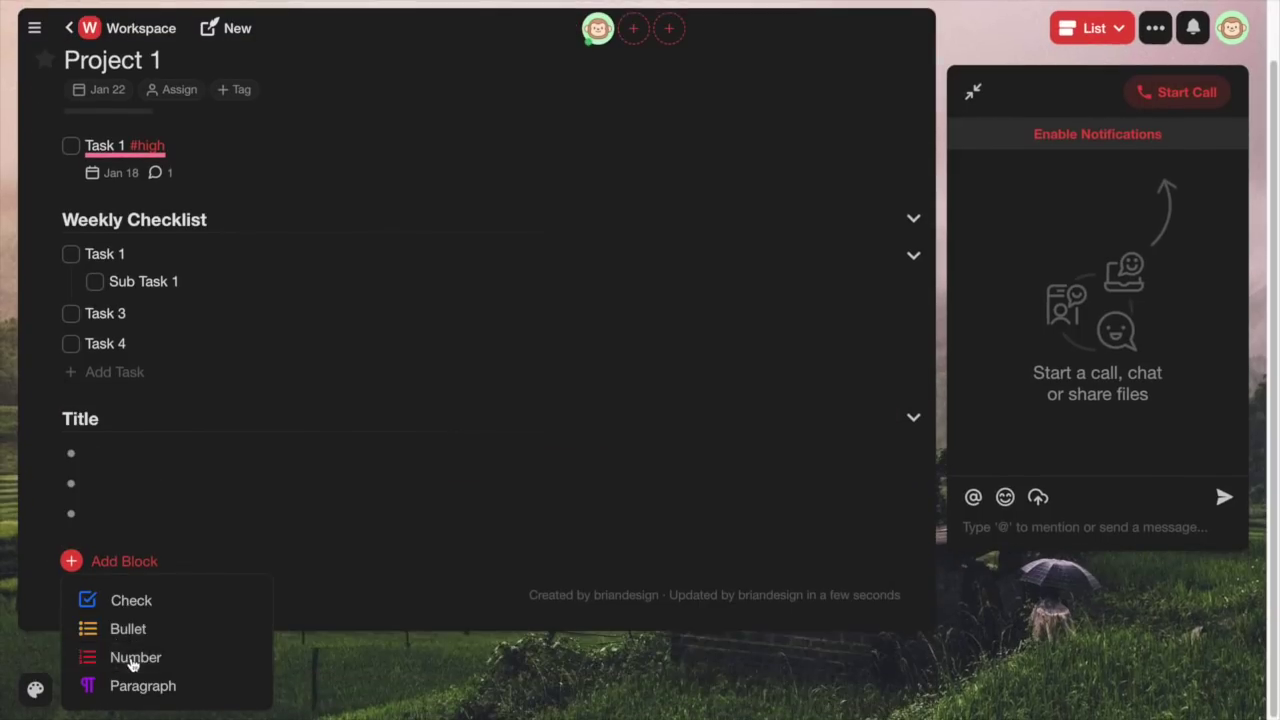
left_click(133, 660)
left_click(128, 563)
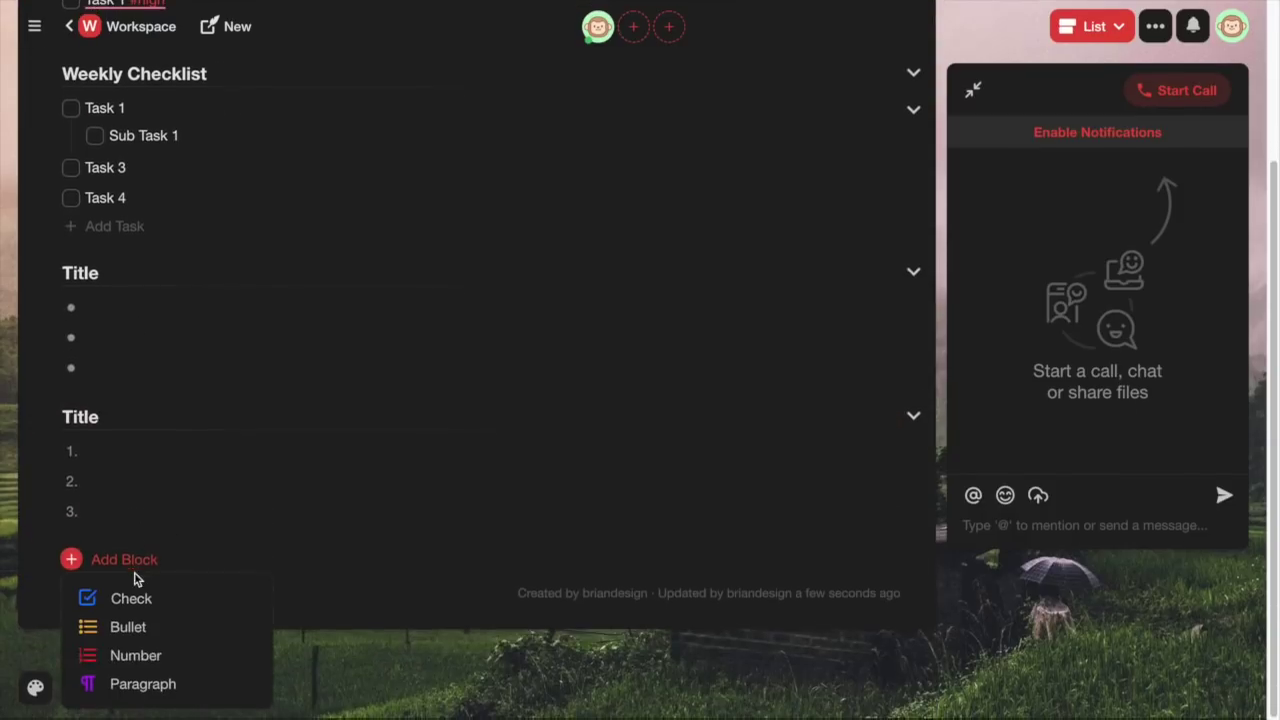
left_click(138, 685)
scroll(397, 400, "up", 3)
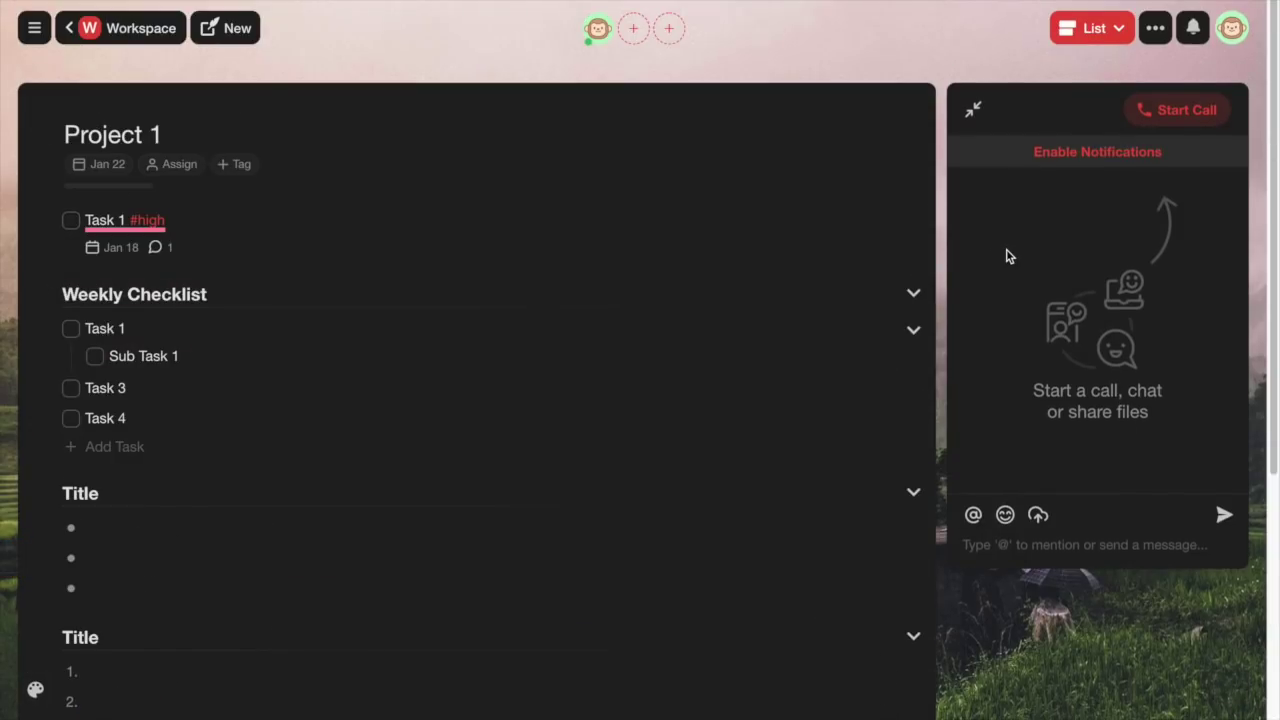
left_click(1160, 112)
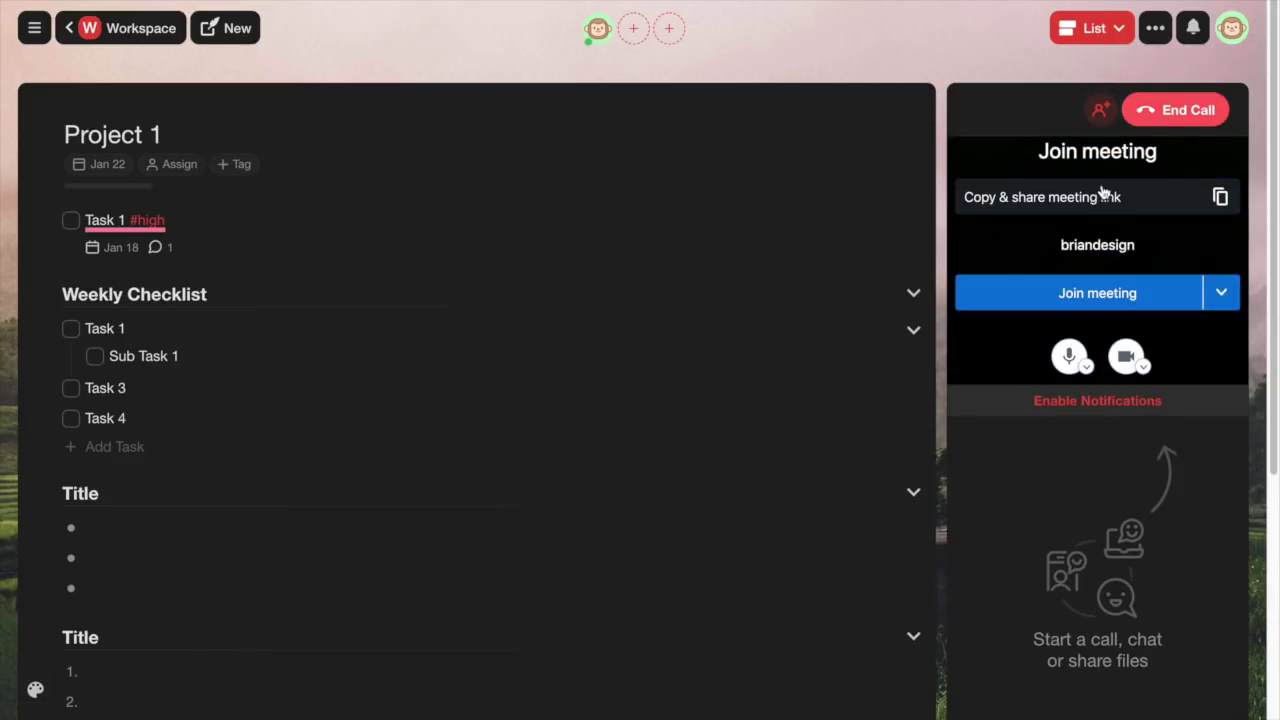
left_click(1173, 112)
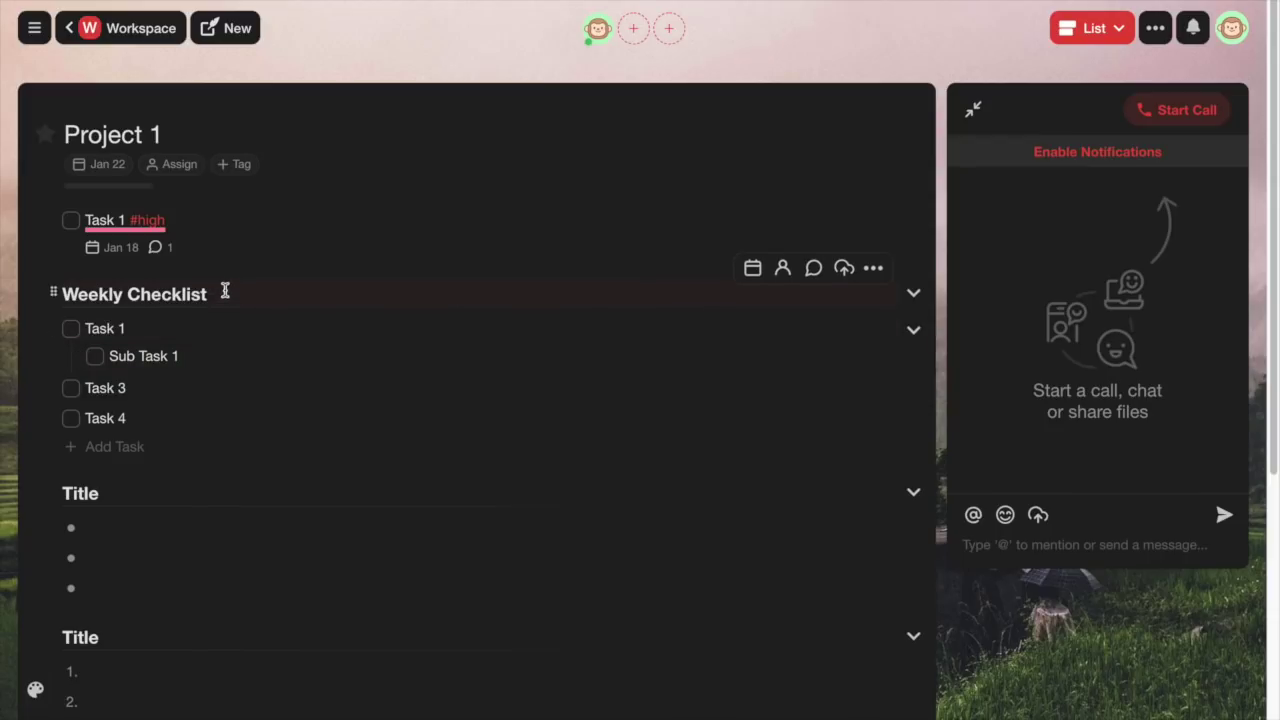
Check off Task 1, fold all four blocks, then hide and re-show completed tasks.
left_click(72, 222)
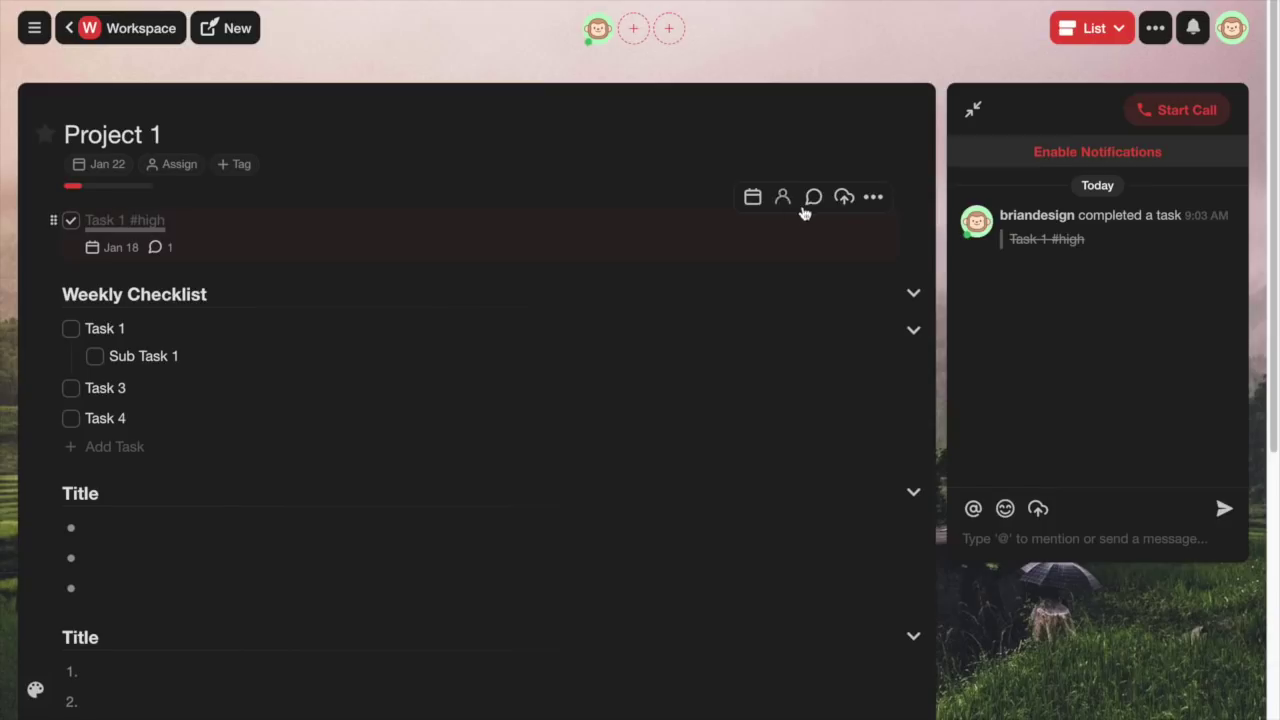
left_click(914, 296)
left_click(913, 333)
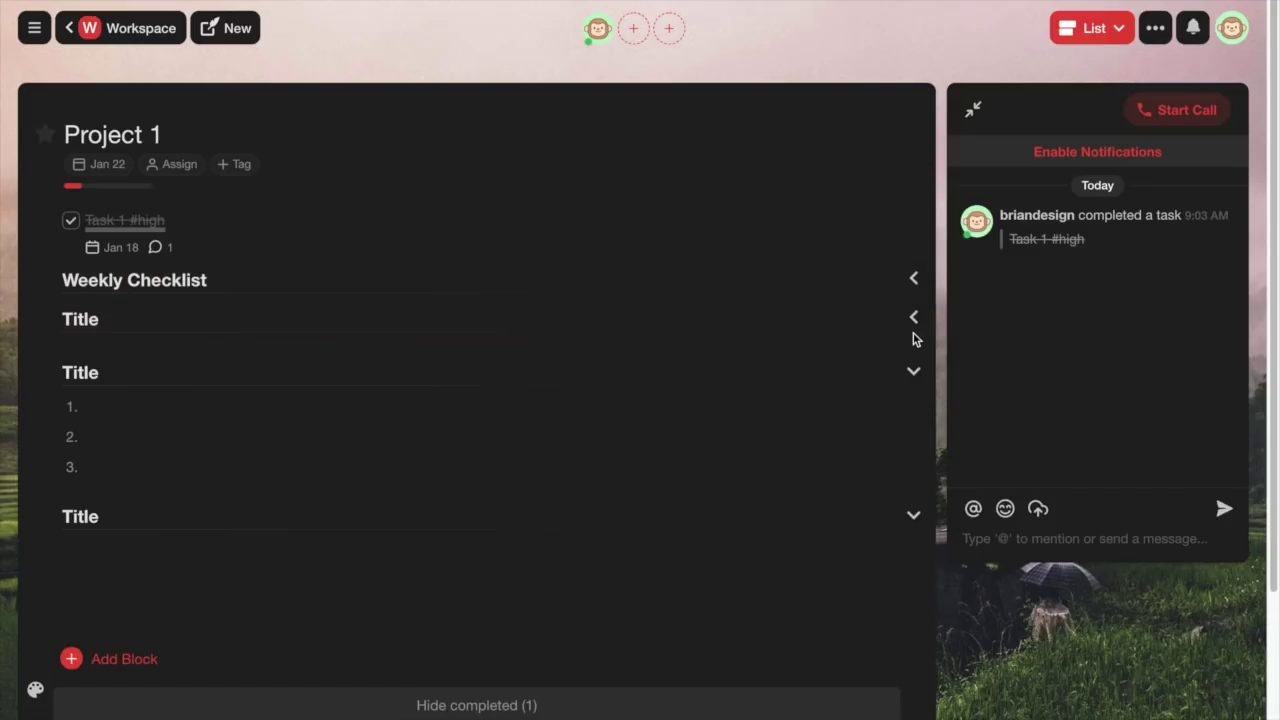
left_click(914, 370)
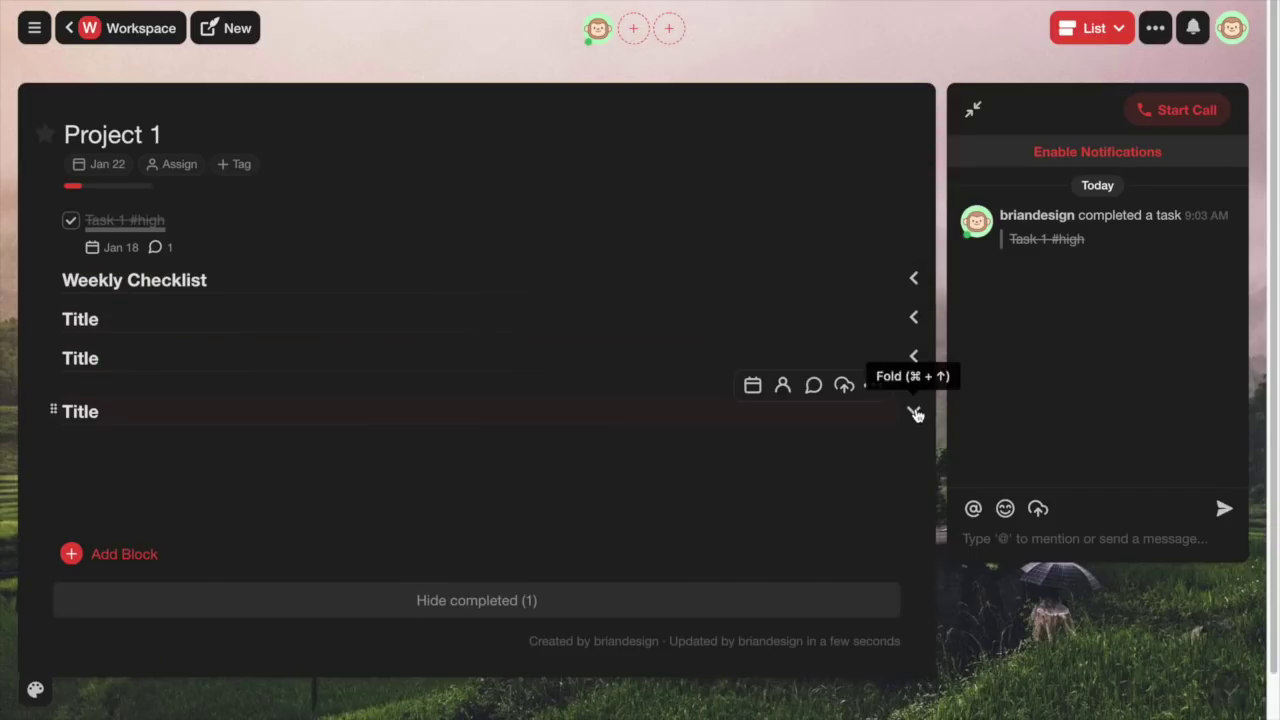
left_click(914, 413)
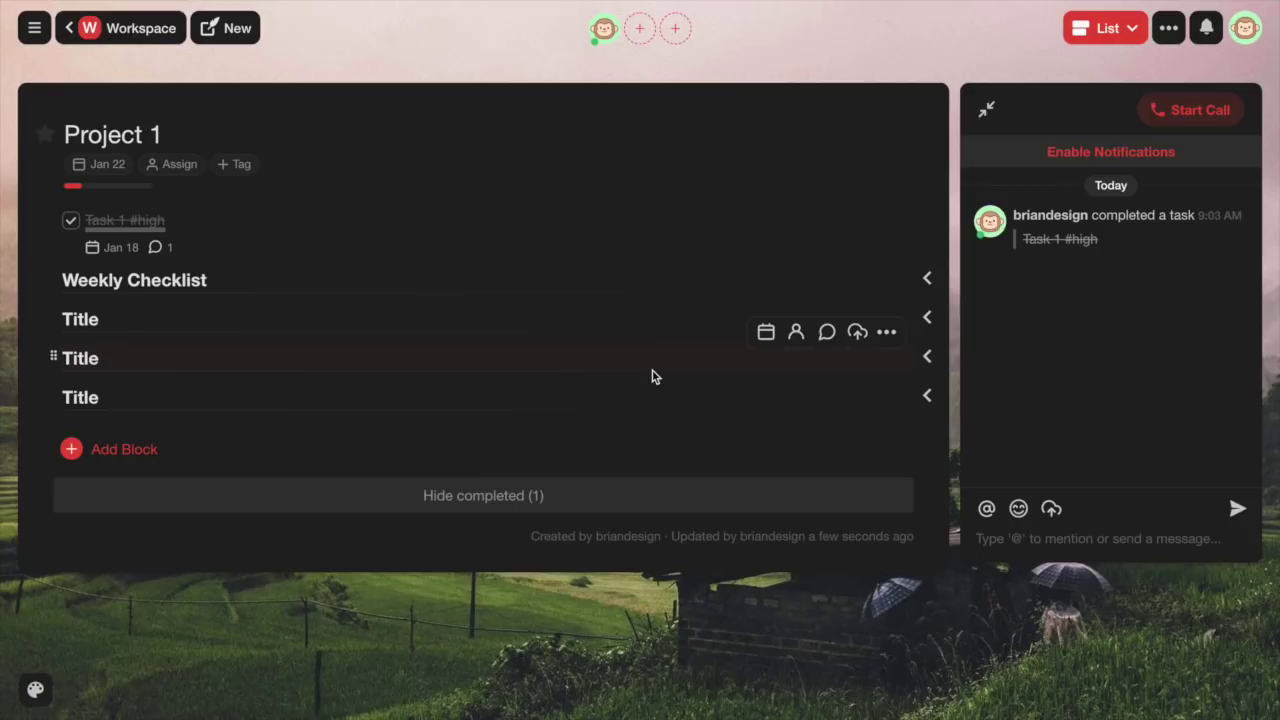
left_click(515, 497)
left_click(508, 447)
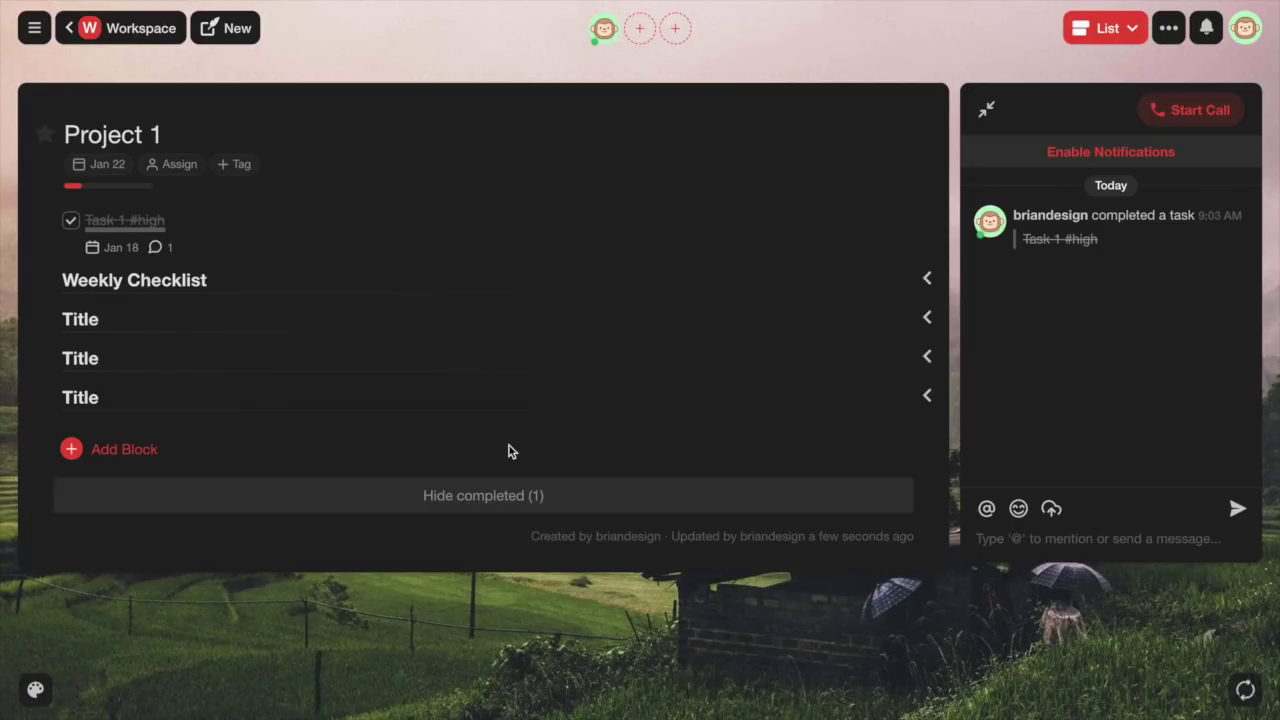
Create a new red 'important' tag and apply it to Project 1.
left_click(248, 166)
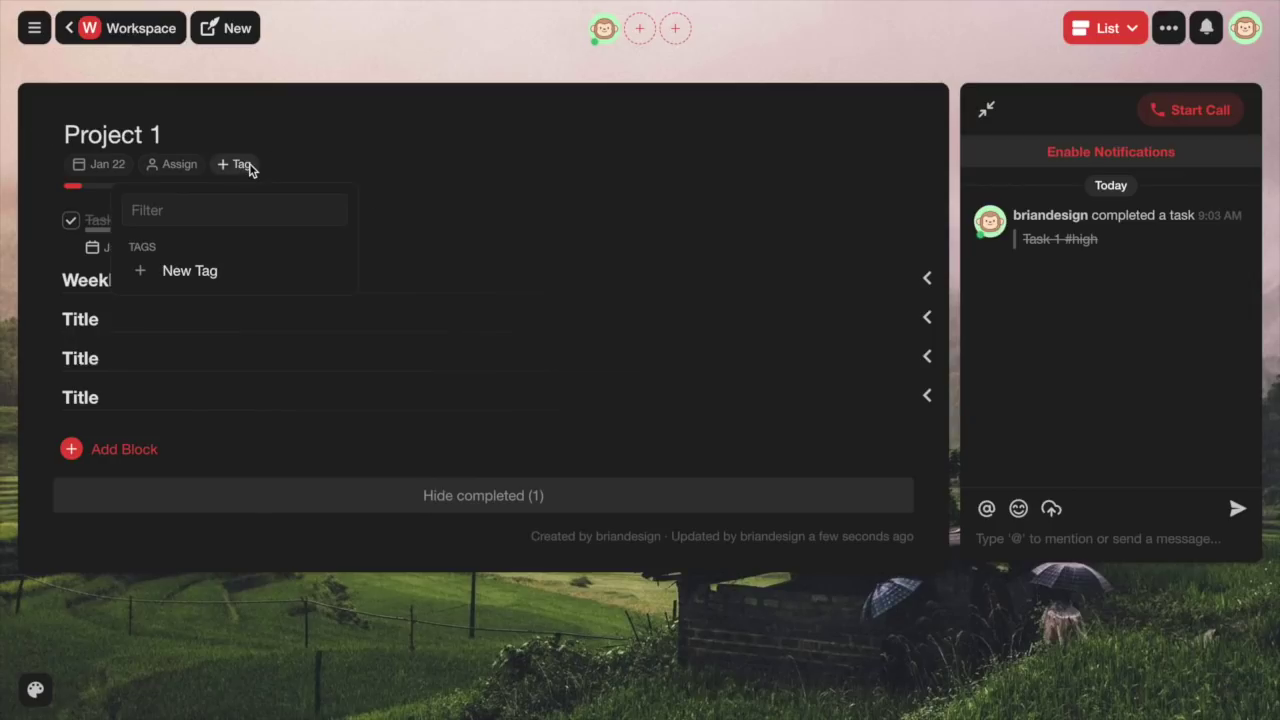
left_click(224, 270)
left_click(236, 217)
type("important")
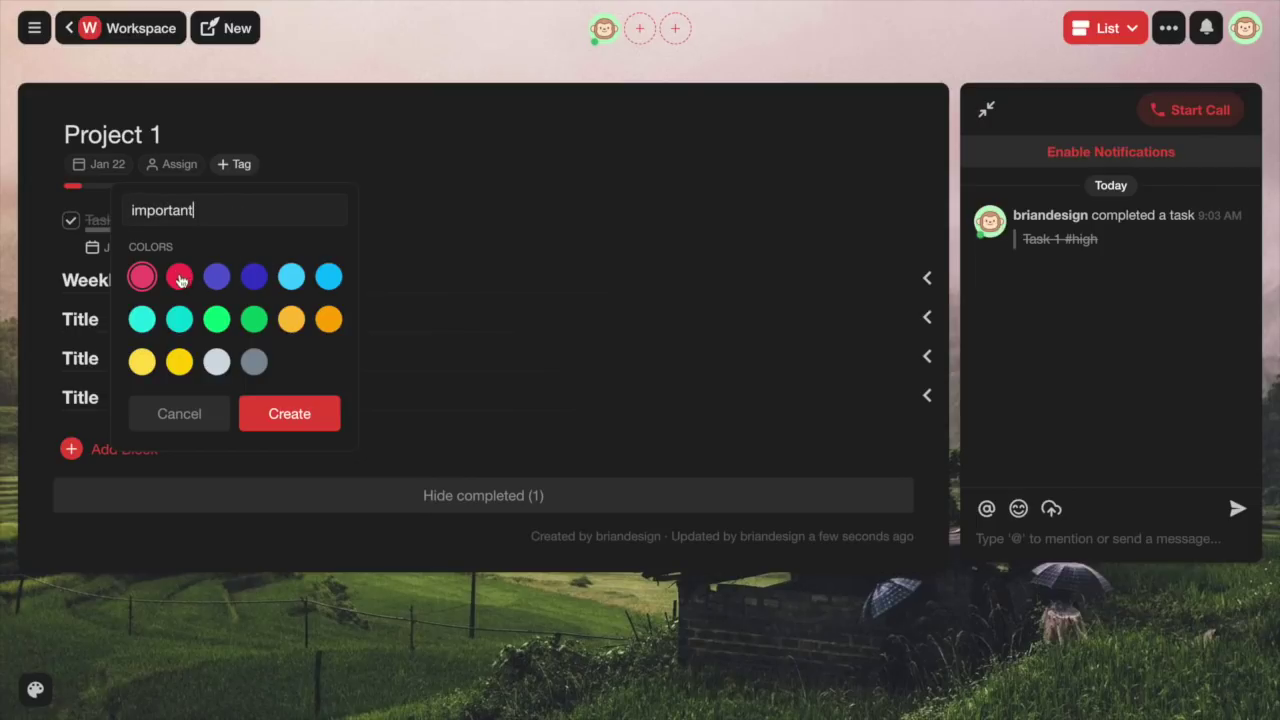
left_click(177, 276)
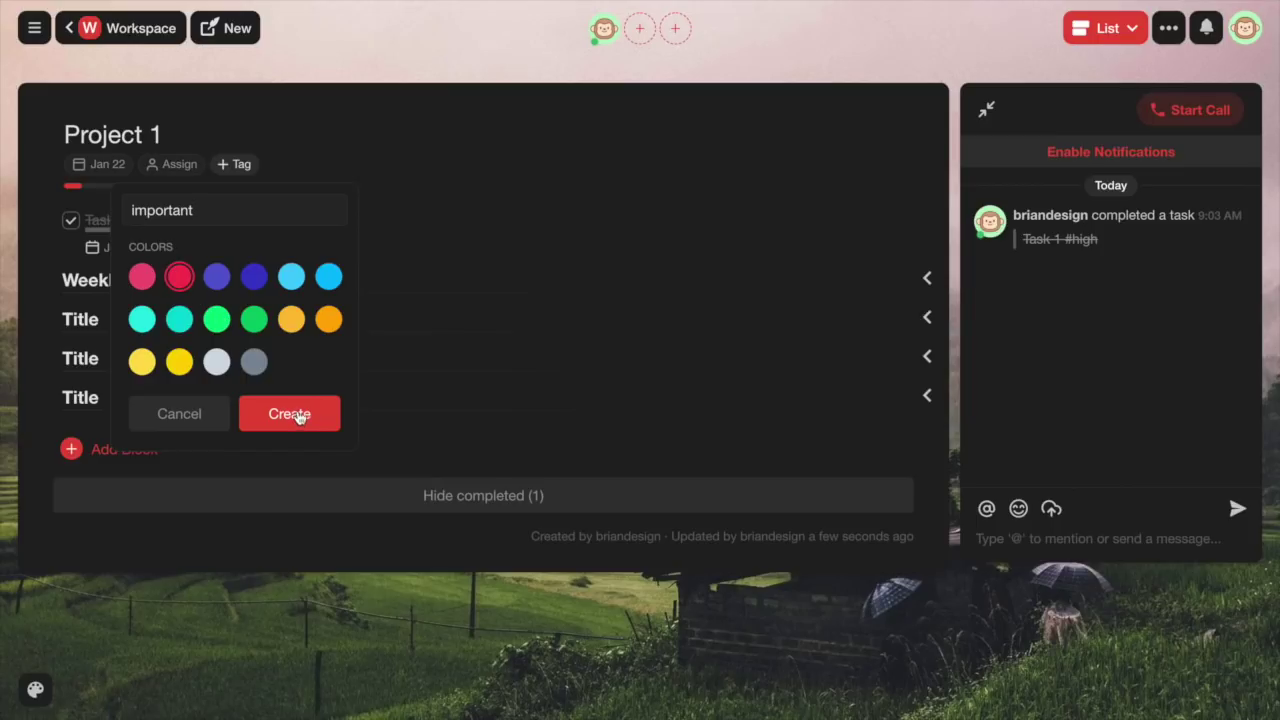
left_click(298, 418)
left_click(209, 279)
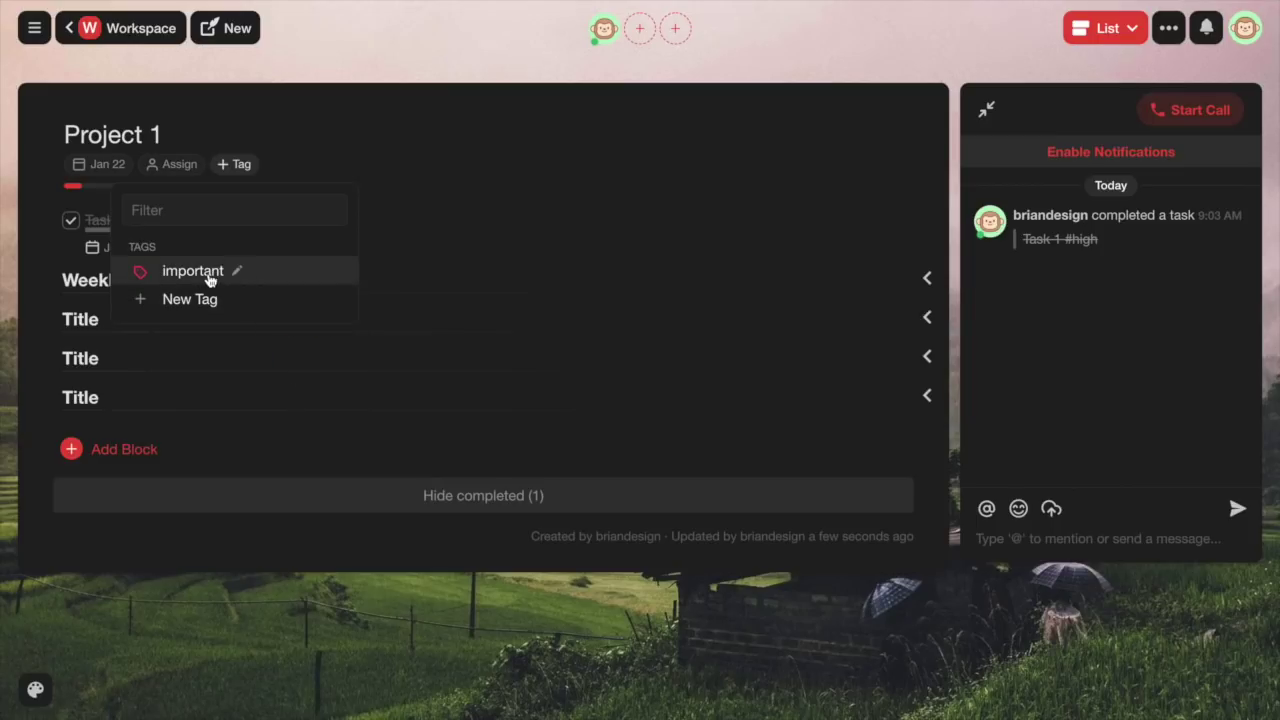
left_click(425, 192)
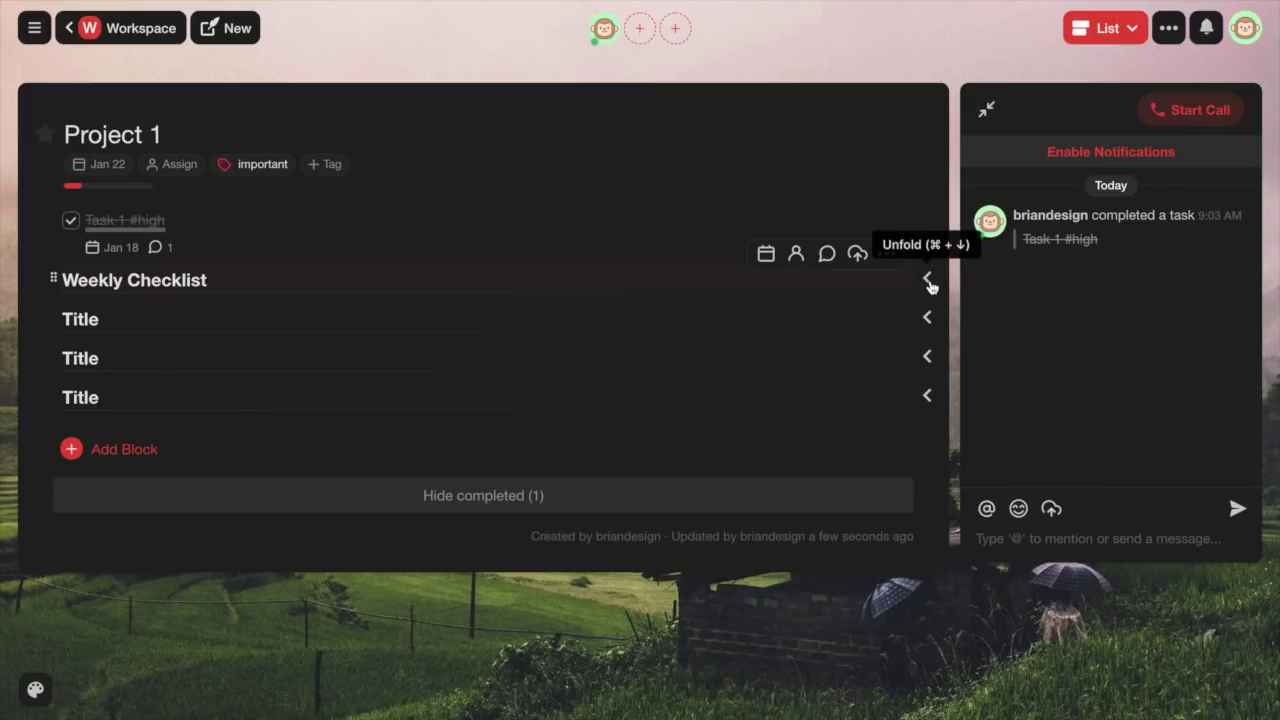
Switch Project 1 to the Board layout and unfold the Weekly Checklist card.
left_click(1104, 30)
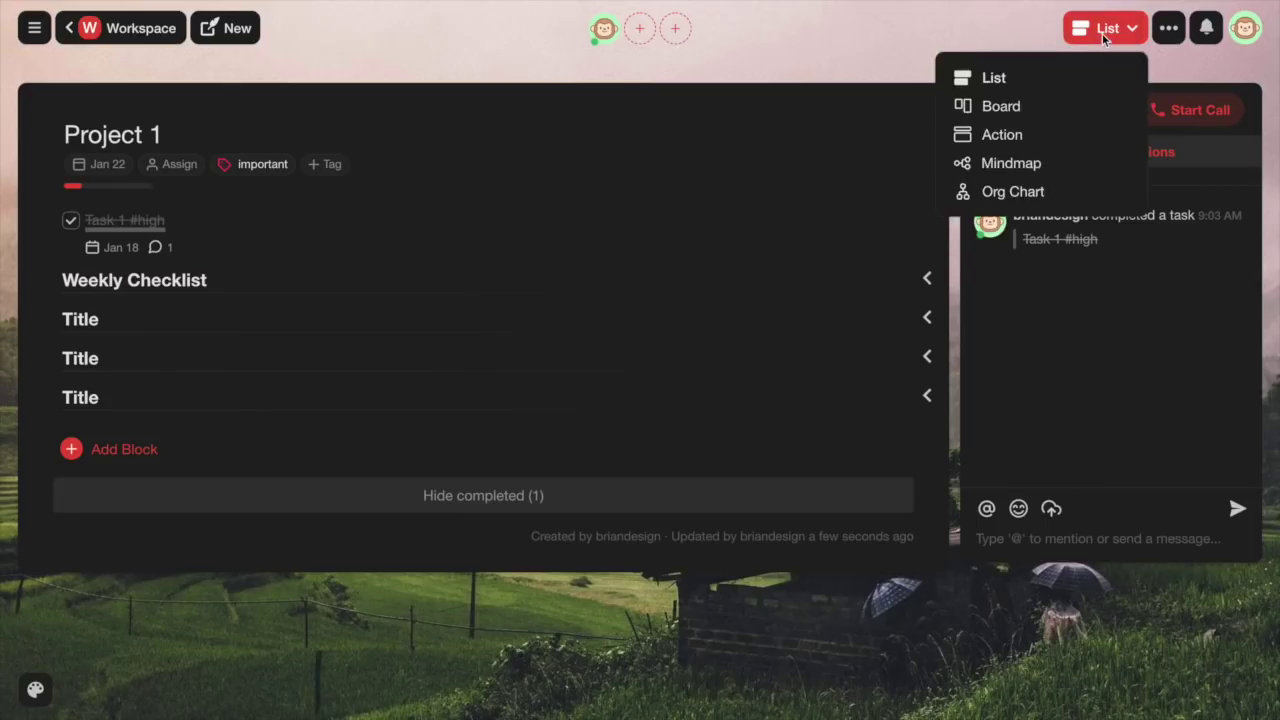
left_click(1008, 105)
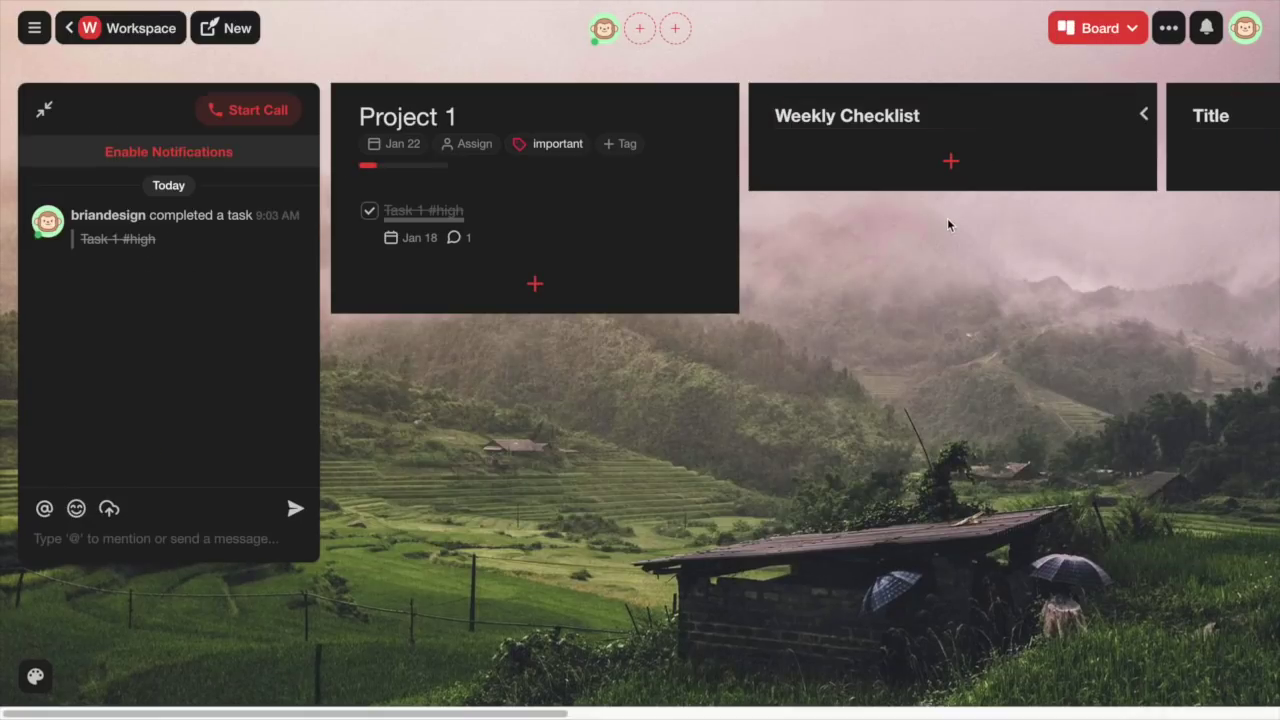
left_click(1141, 116)
scroll(1140, 120, "right", 10)
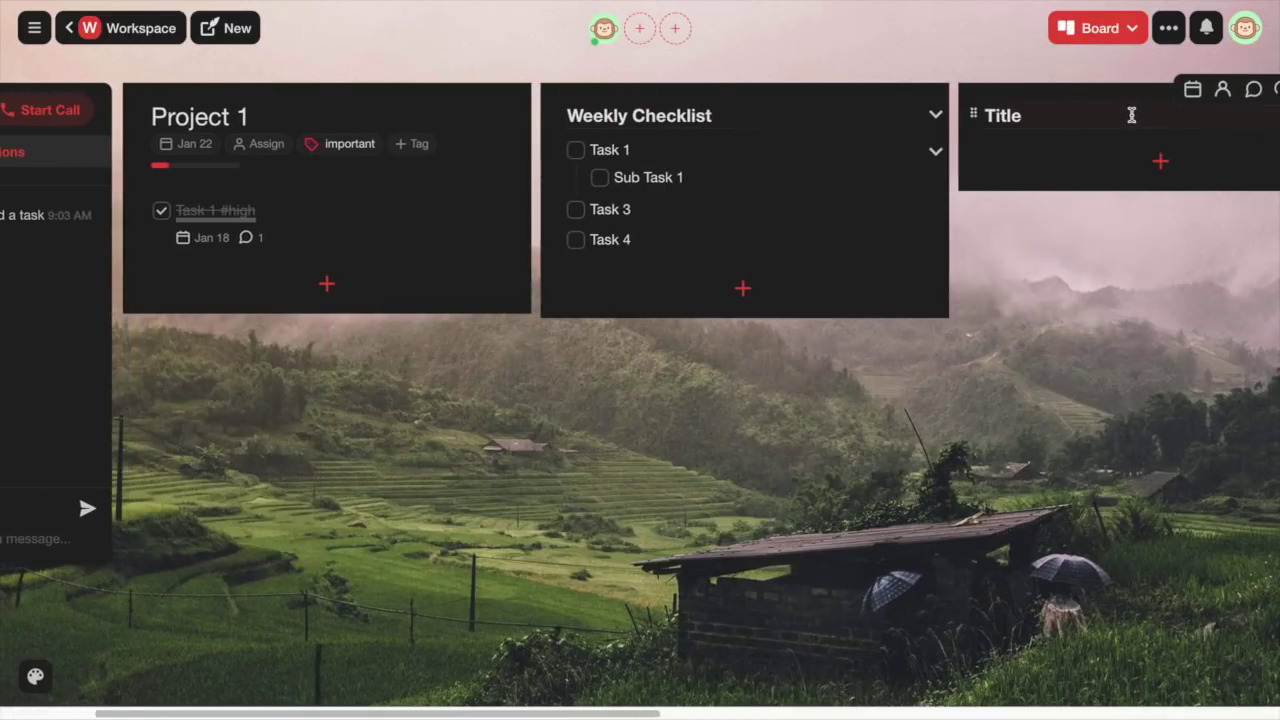
scroll(968, 127, "left", 10)
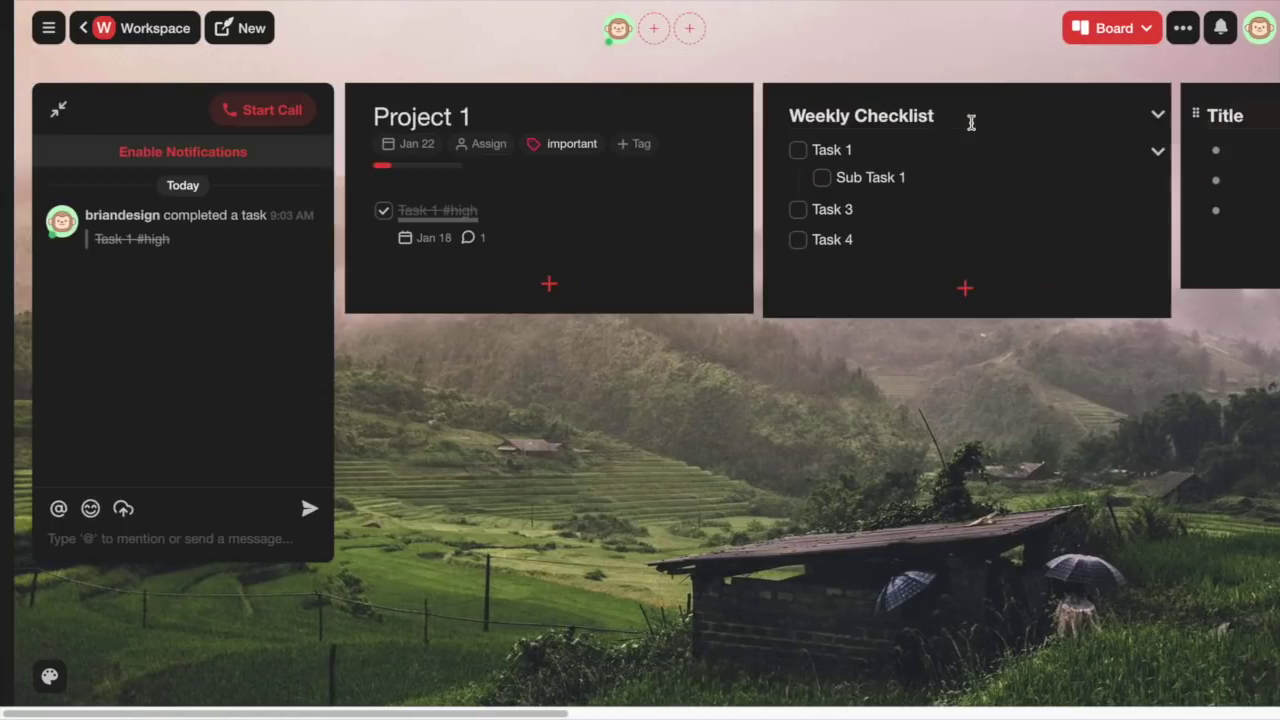
View Project 1 as Action, Mindmap and Org Chart, then return to the Workspace projects list.
left_click(1098, 28)
left_click(1034, 131)
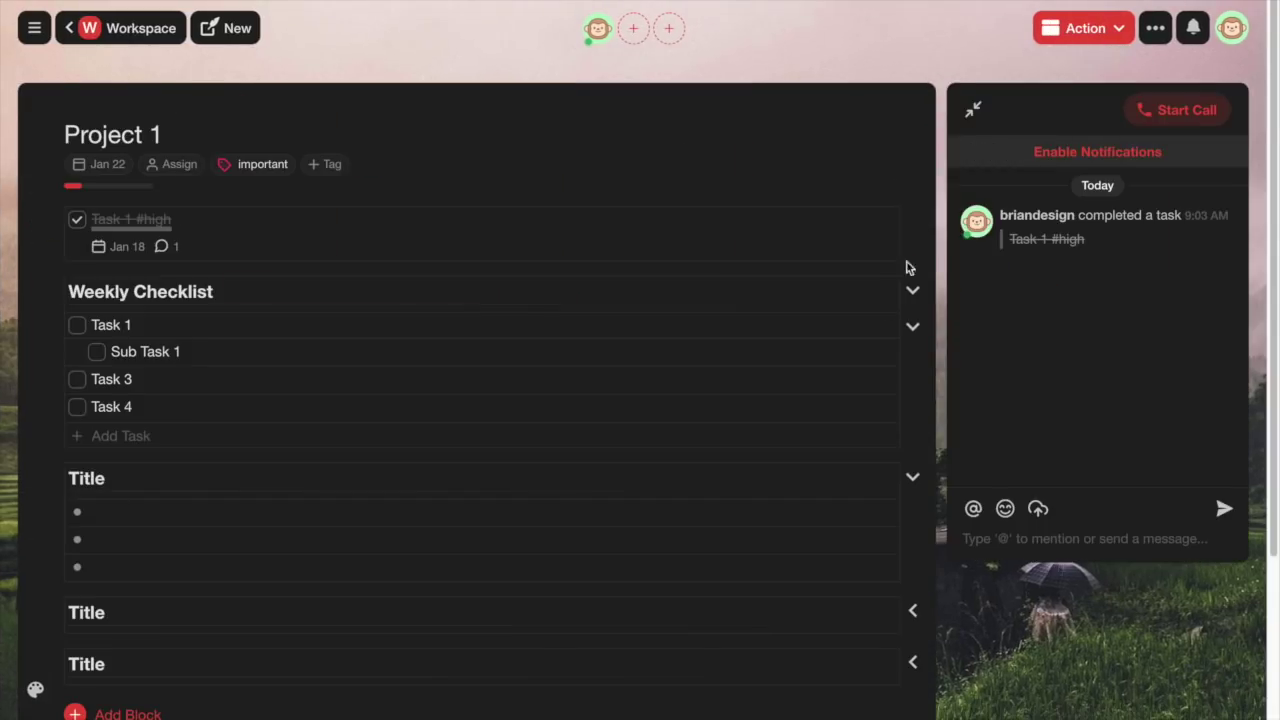
left_click(1088, 28)
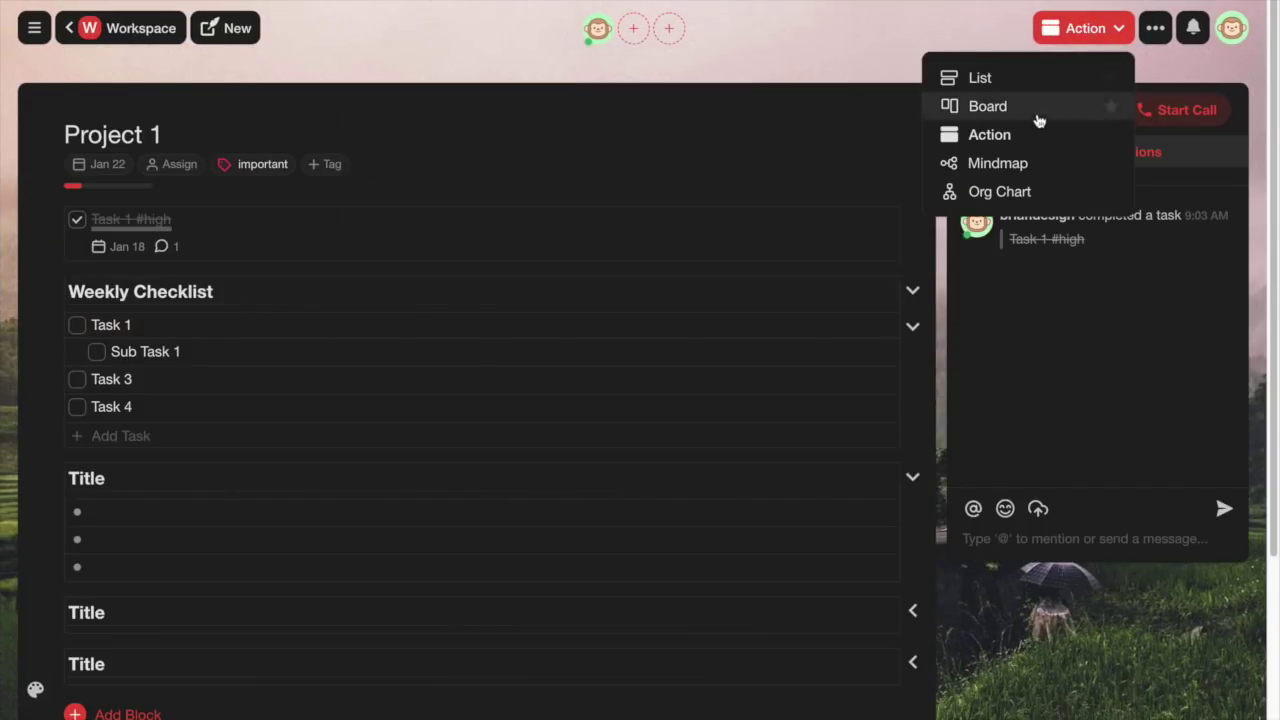
left_click(1015, 164)
scroll(874, 334, "down", 5)
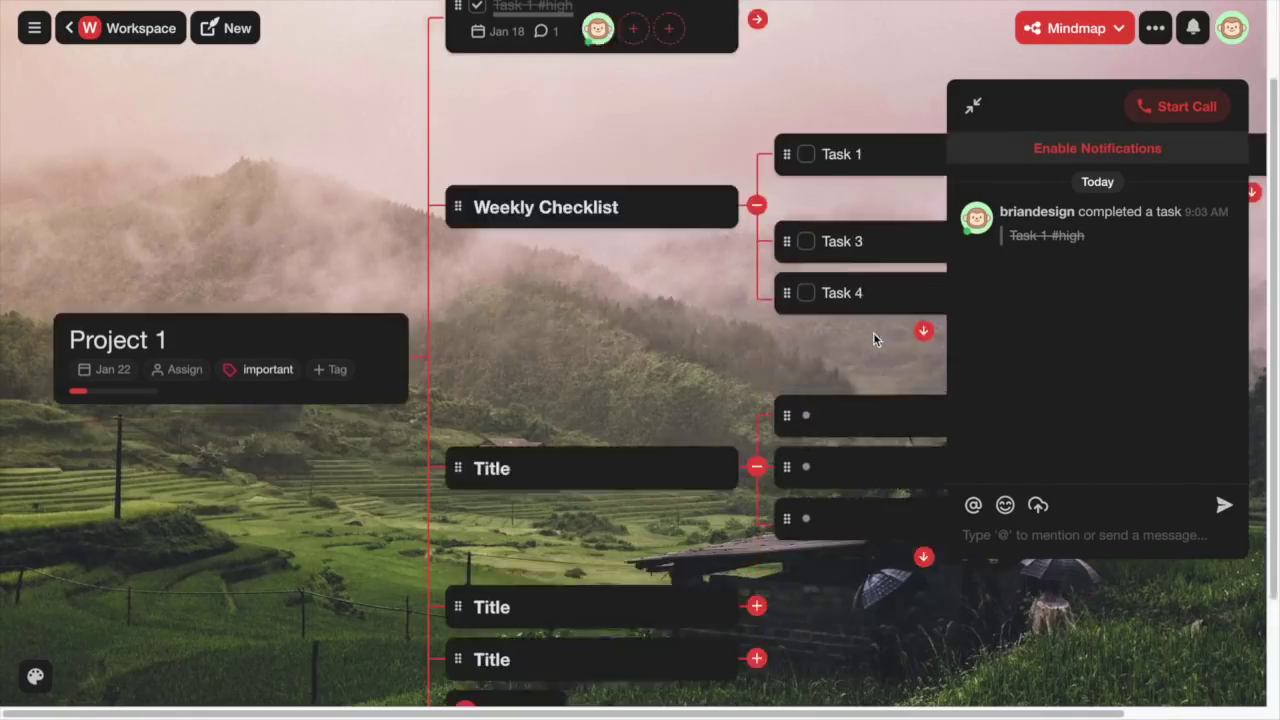
scroll(874, 334, "up", 6)
left_click(1072, 30)
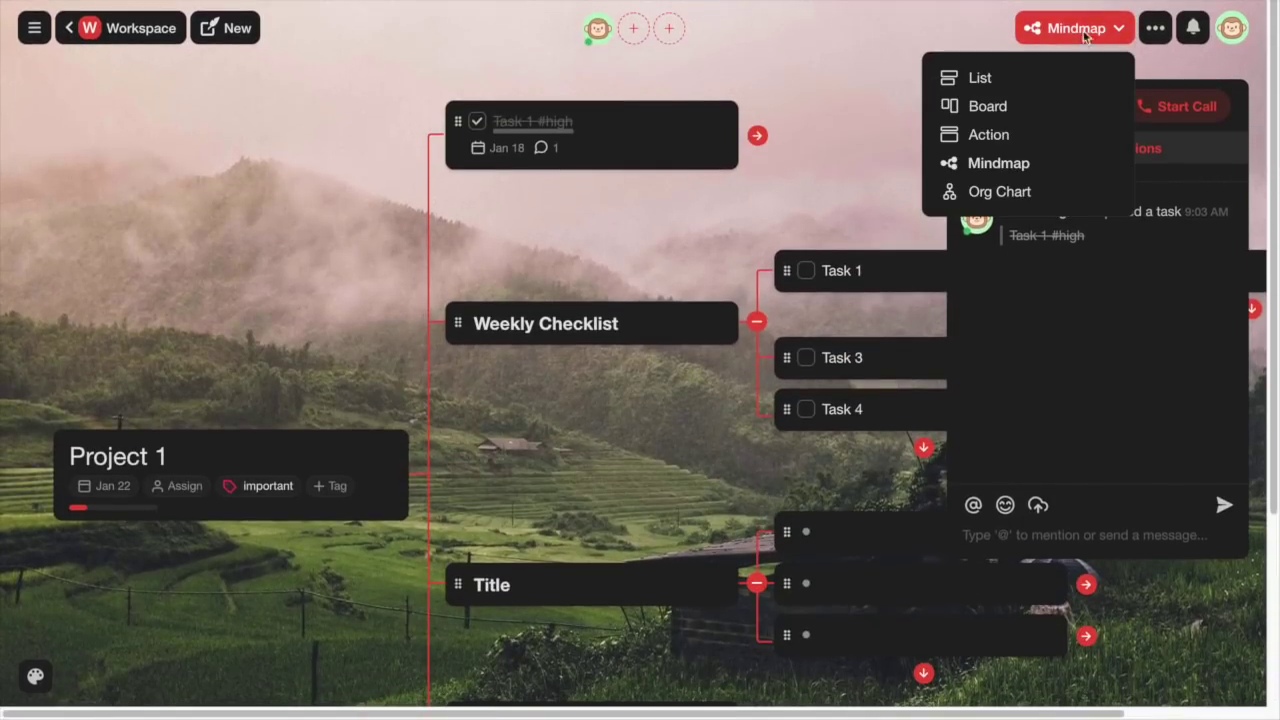
left_click(995, 192)
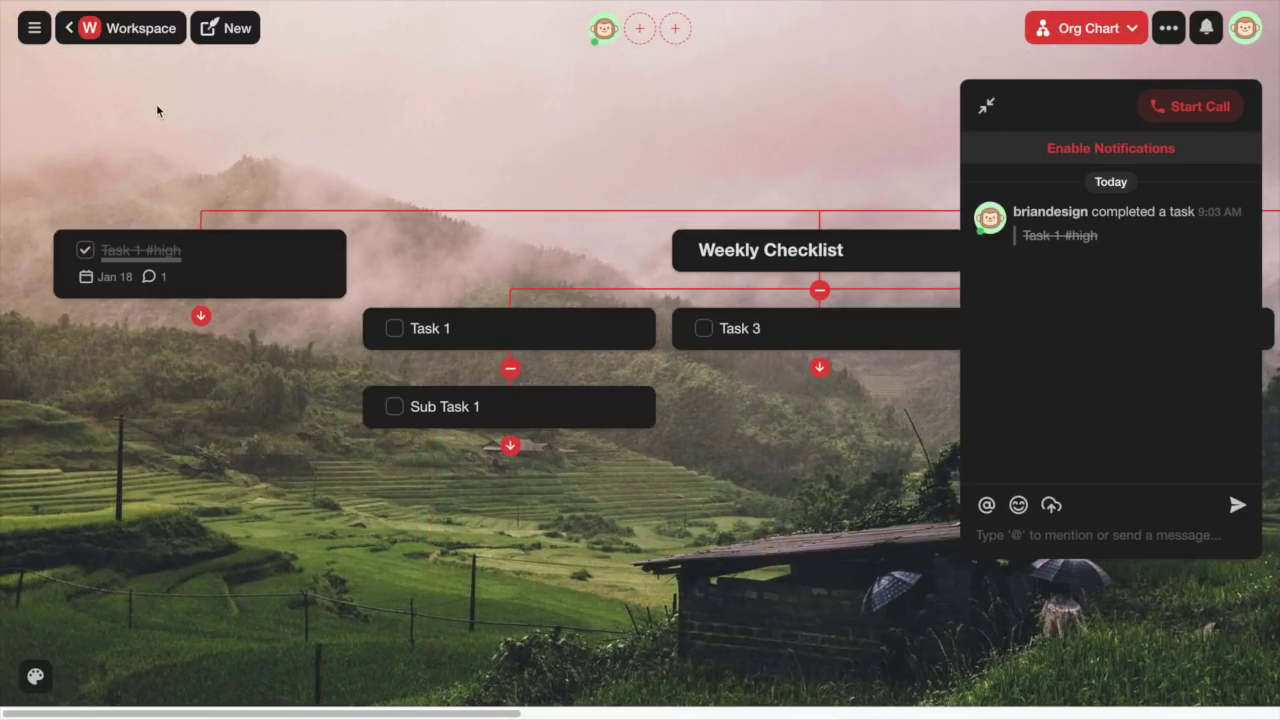
left_click(141, 30)
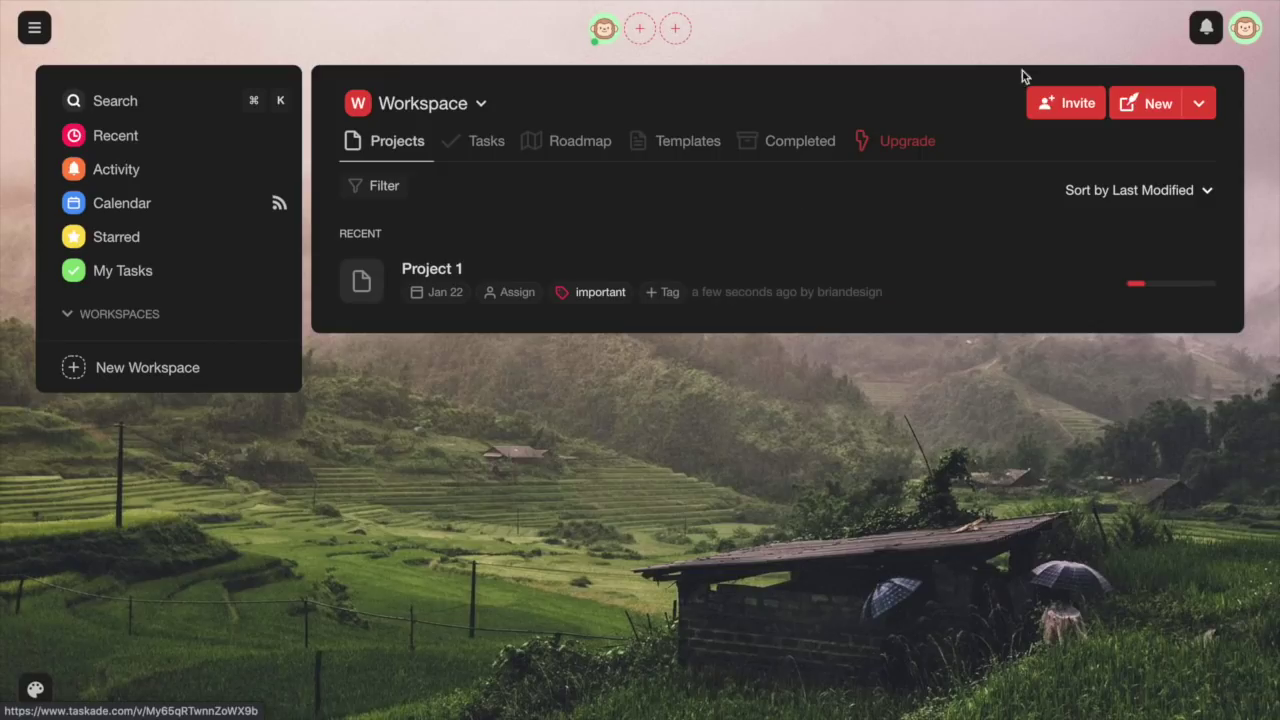
Start a new project from the Weekly Planner template and scroll through its Goals and Monday–Sunday sections.
left_click(1145, 104)
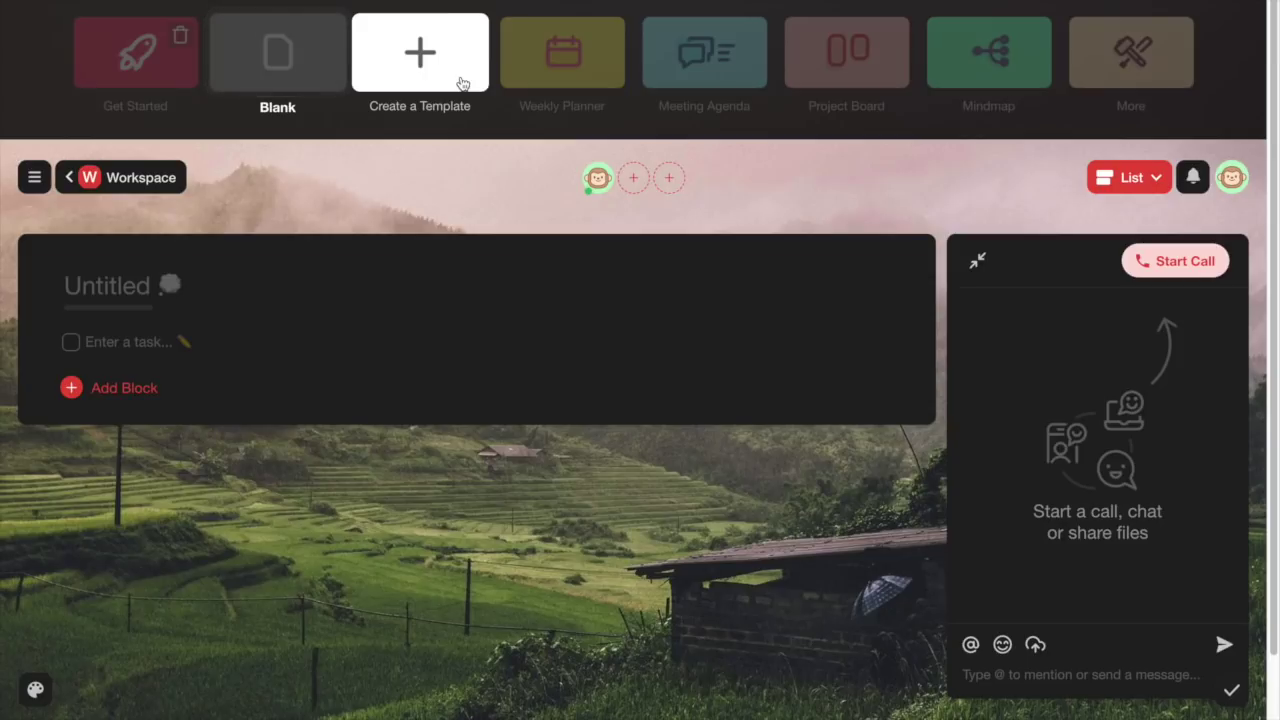
left_click(546, 67)
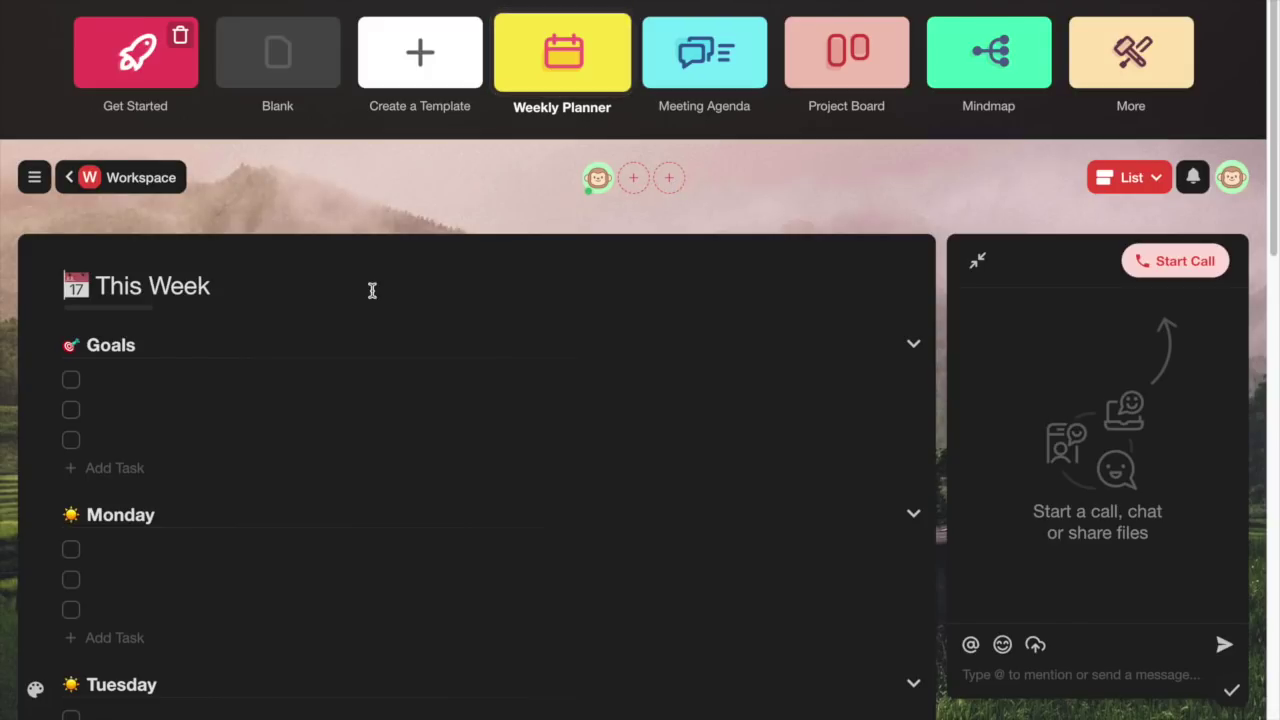
scroll(372, 290, "down", 5)
scroll(372, 290, "down", 12)
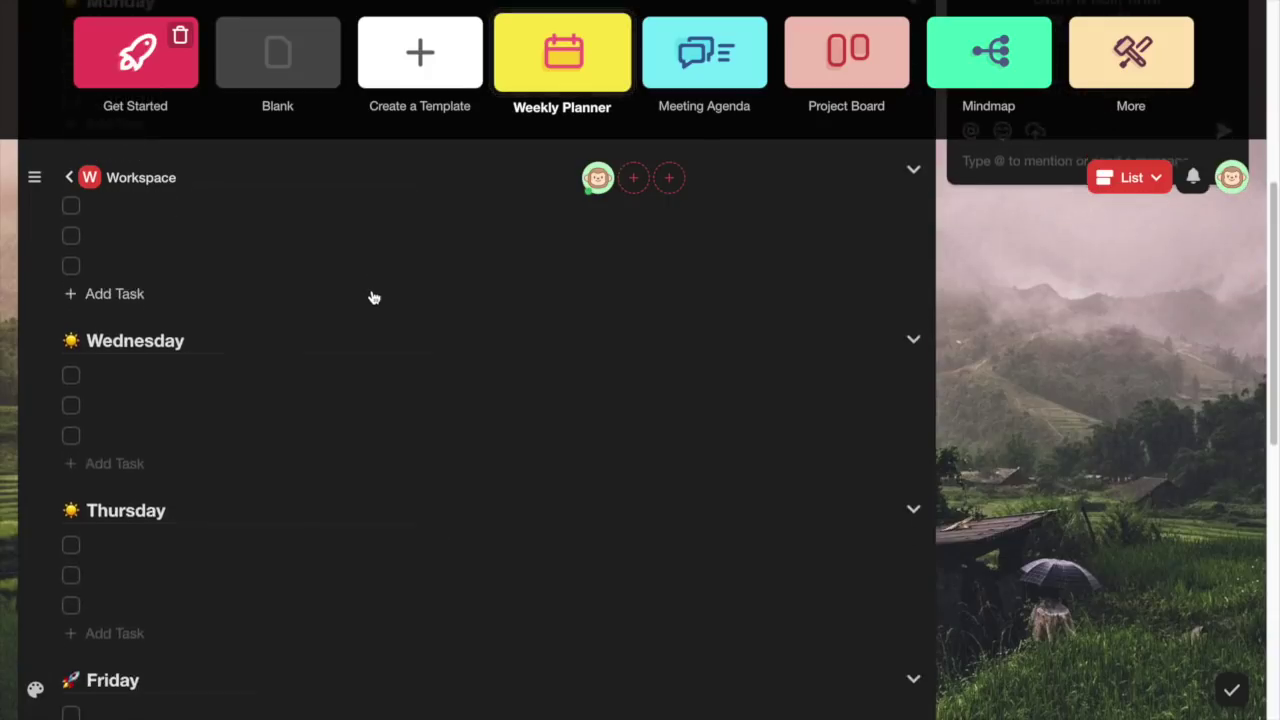
scroll(372, 290, "up", 15)
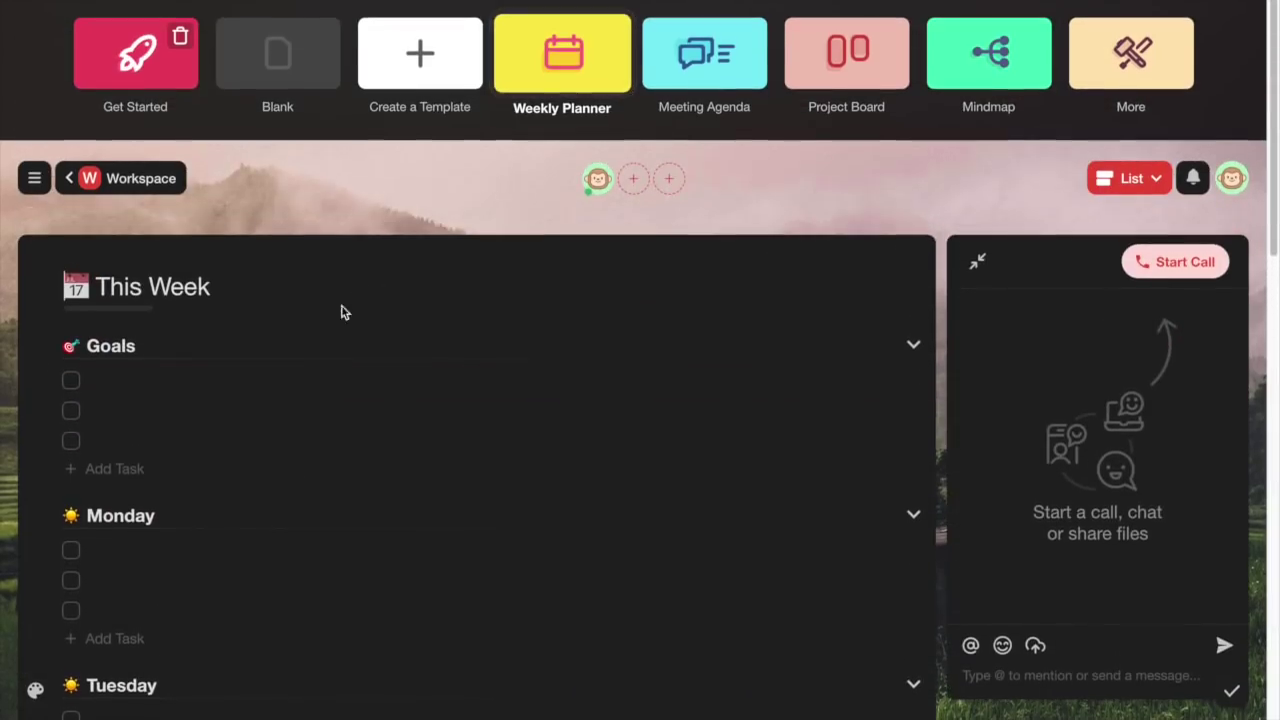
left_click(302, 378)
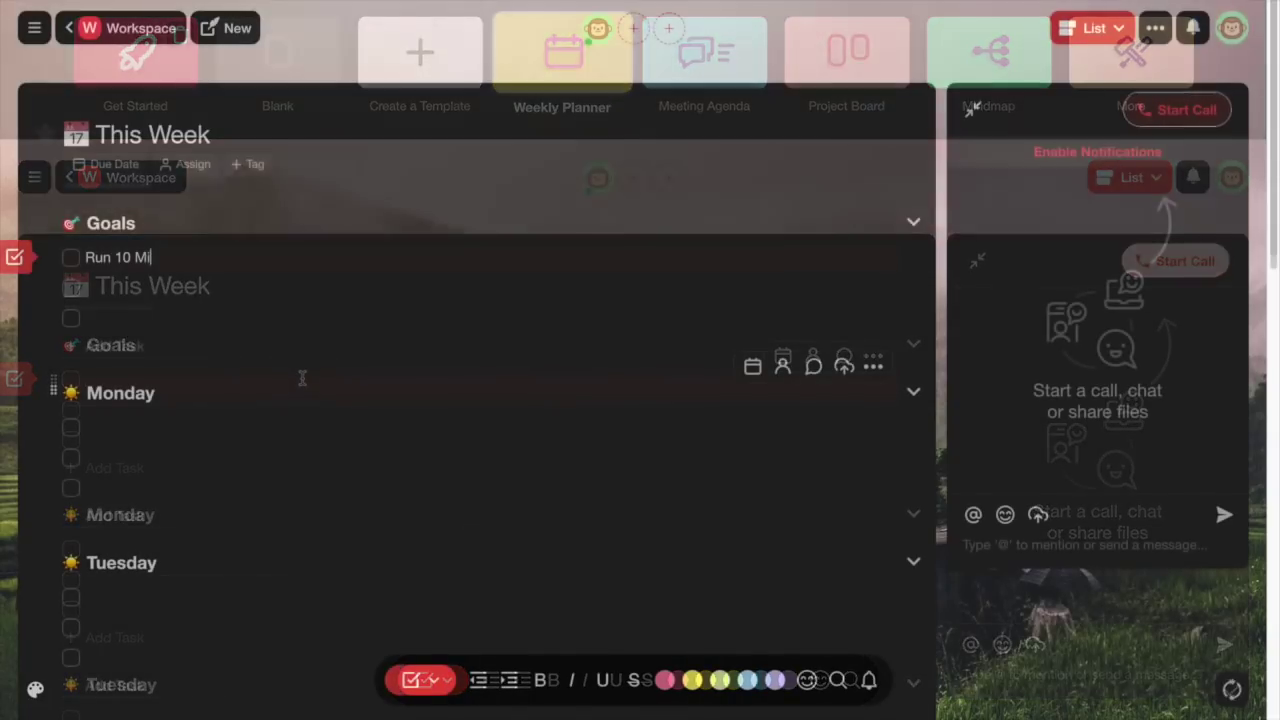
Enter 'Run 10 Miles' under Goals and 'Run 2 mi' under Monday, then go back to the Workspace.
type("les")
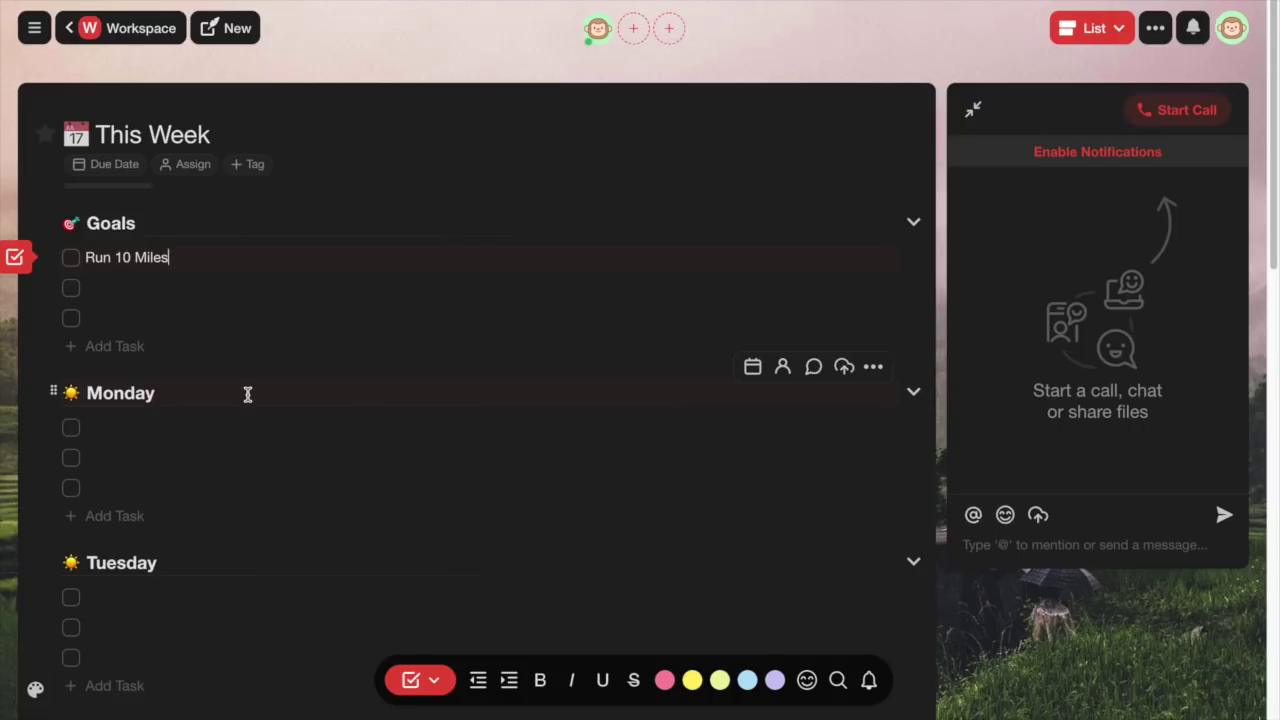
left_click(203, 426)
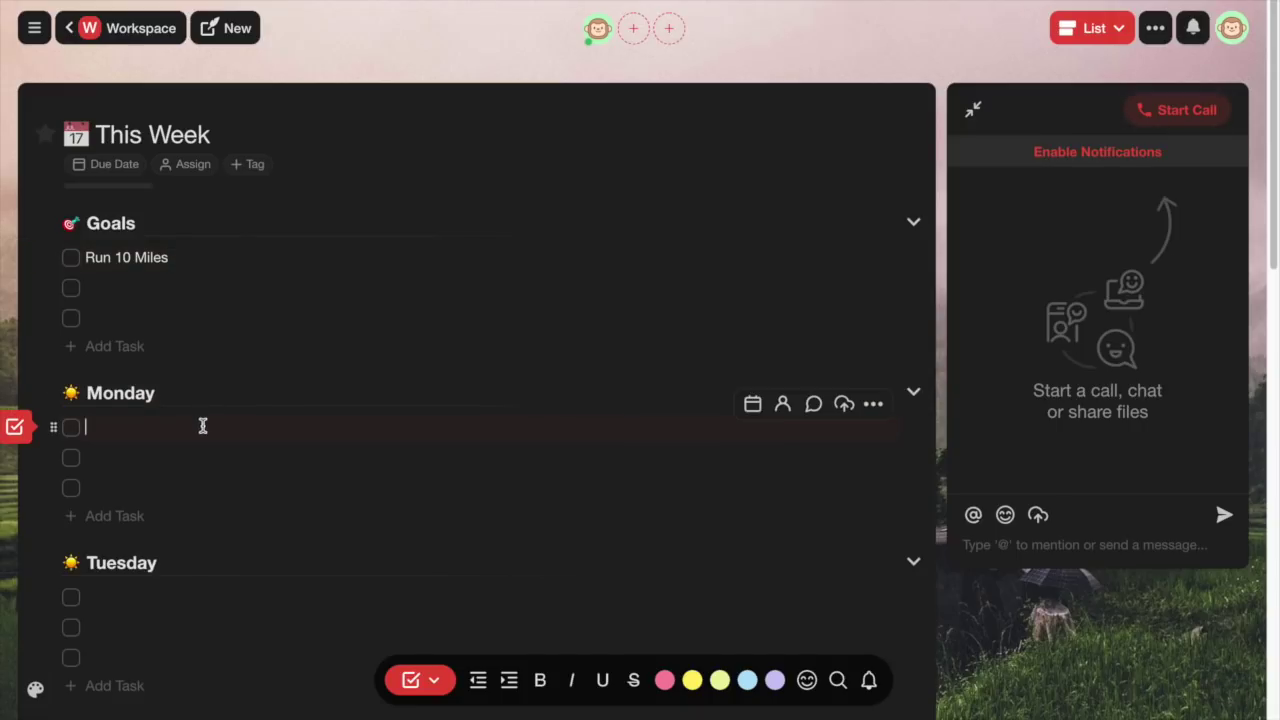
type("Run ")
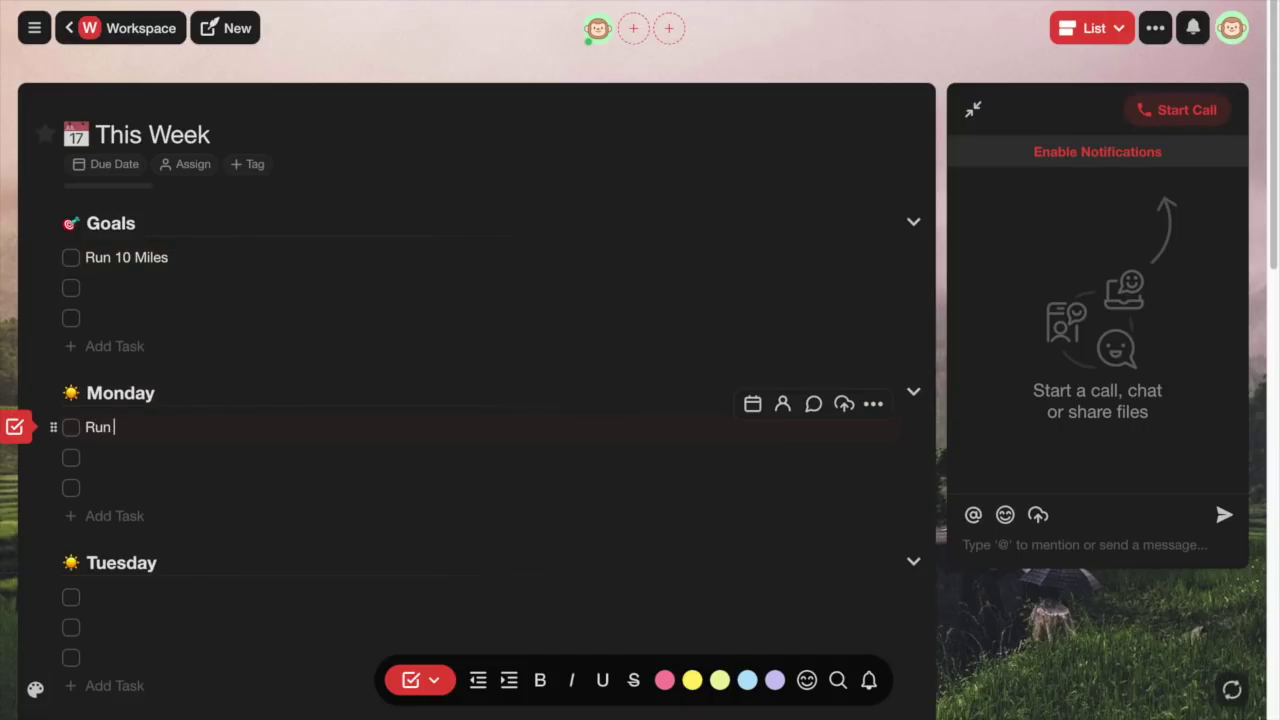
type("2 mi")
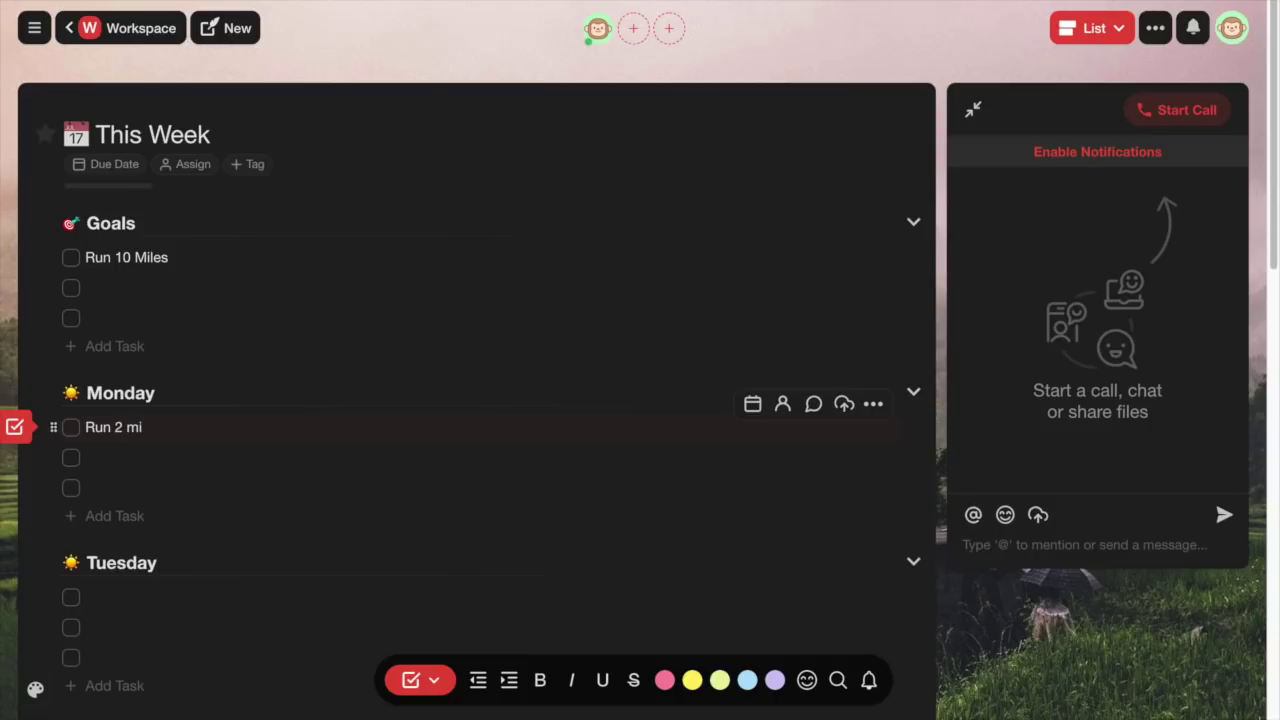
left_click(178, 595)
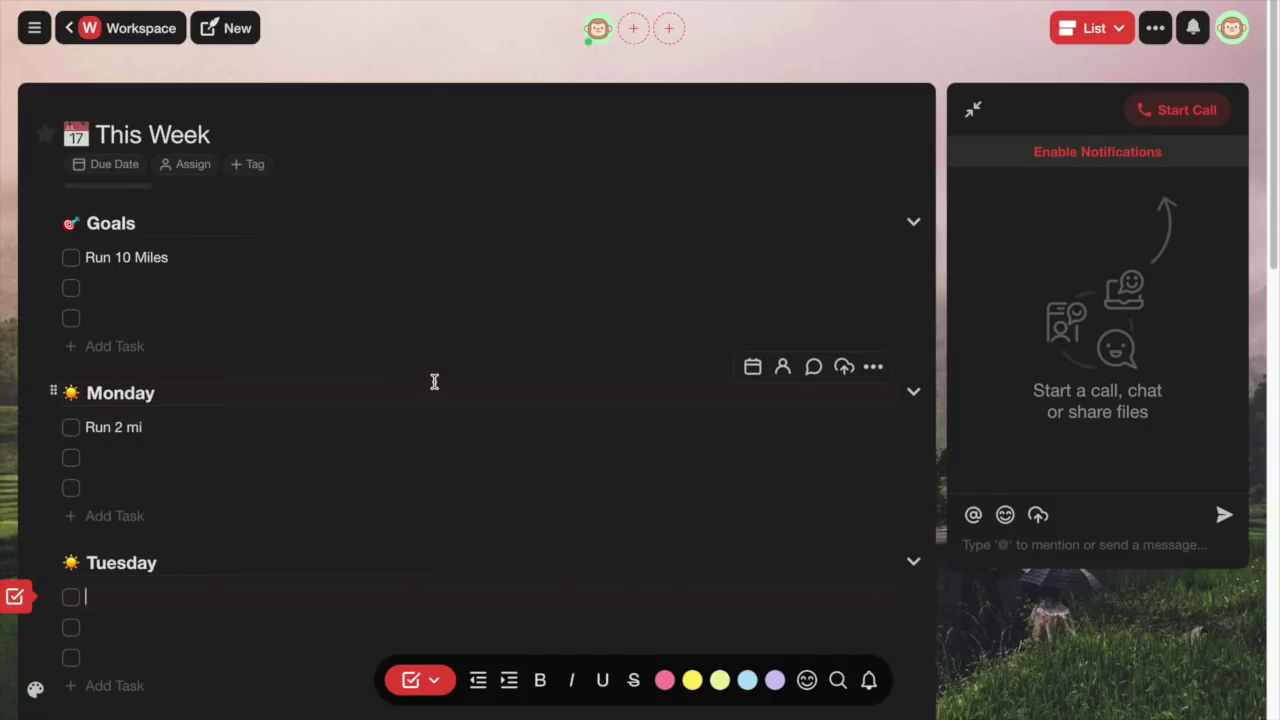
scroll(434, 380, "down", 3)
scroll(434, 381, "up", 3)
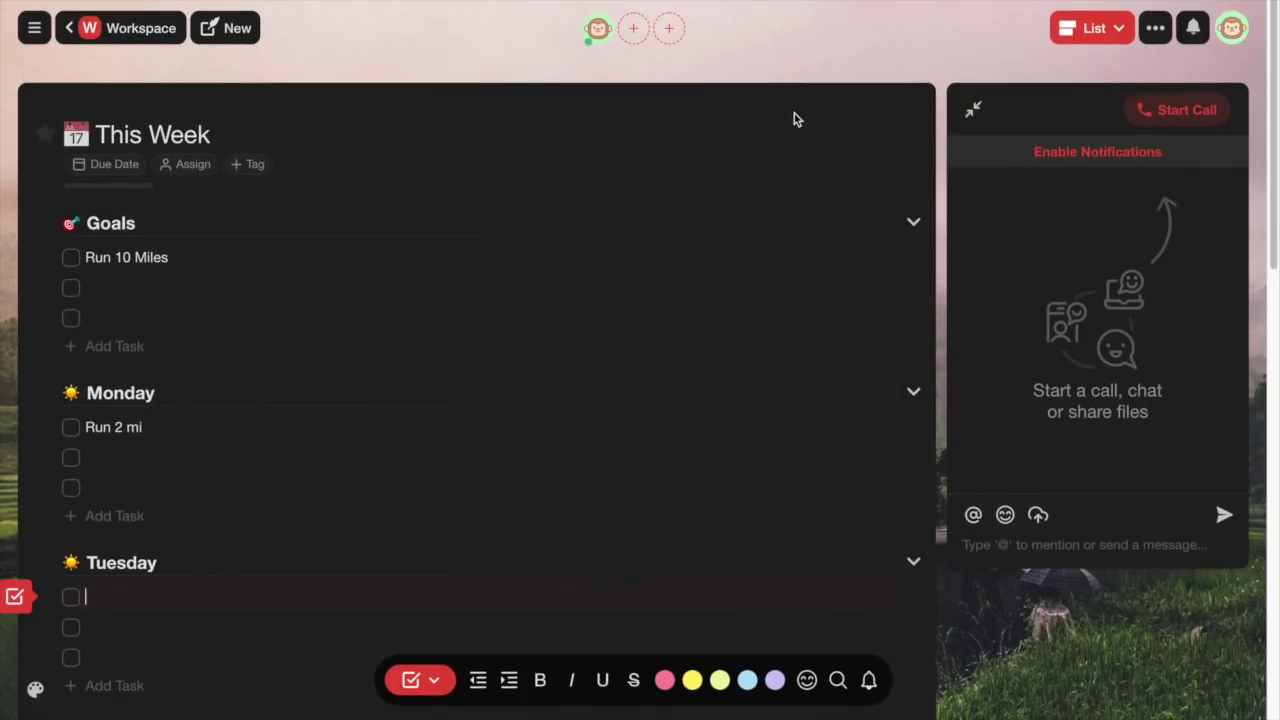
left_click(128, 30)
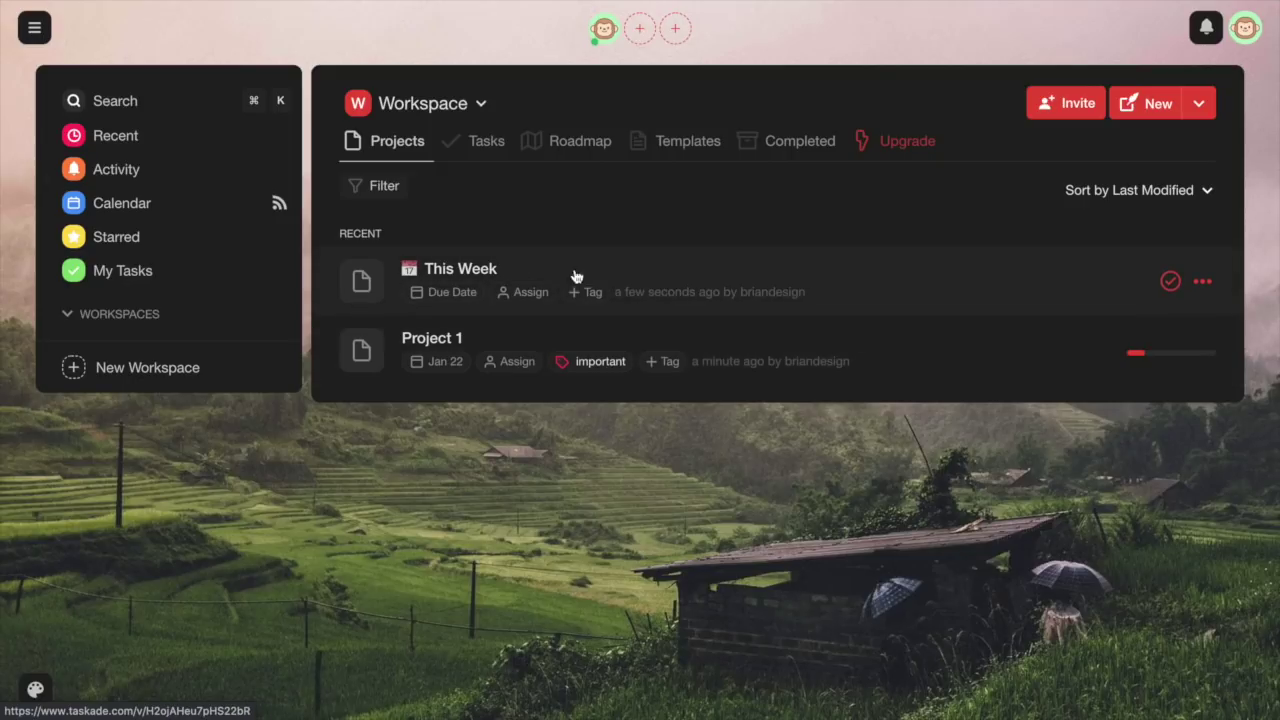
Start another new project, trying the Meeting Agenda, Project Board and Mindmap templates in turn.
left_click(1150, 105)
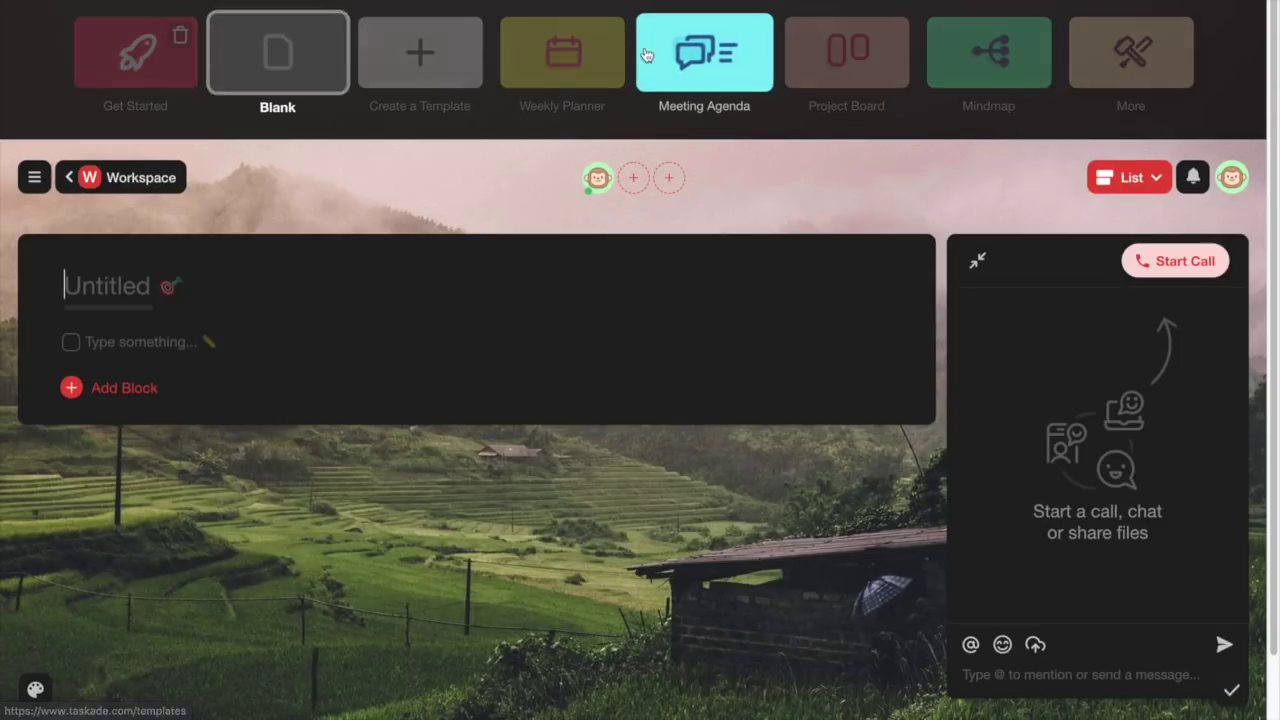
left_click(729, 53)
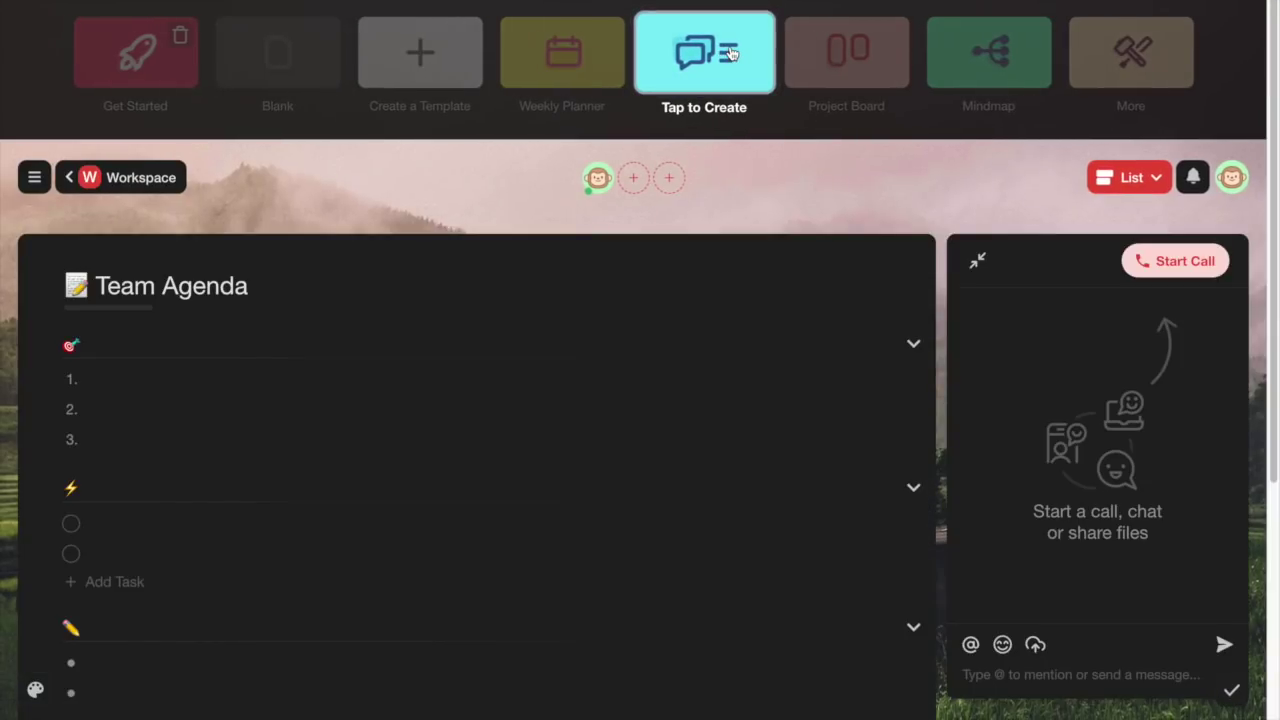
left_click(866, 69)
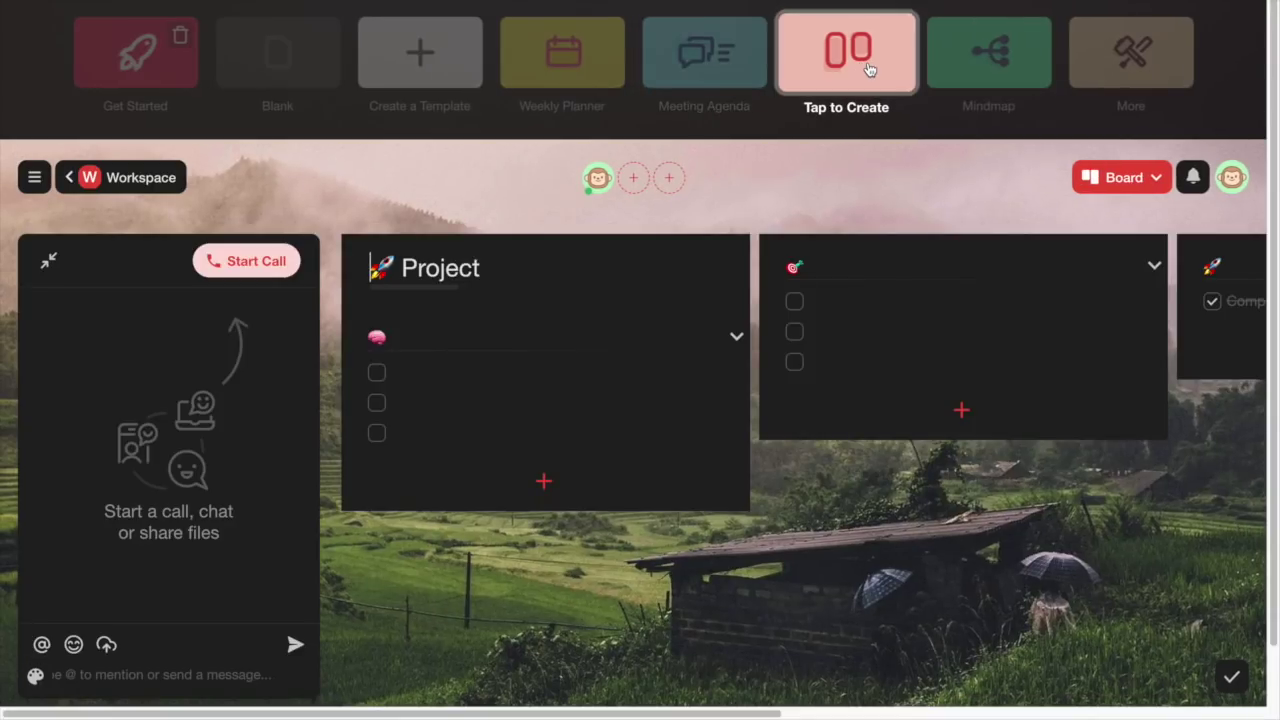
left_click(997, 88)
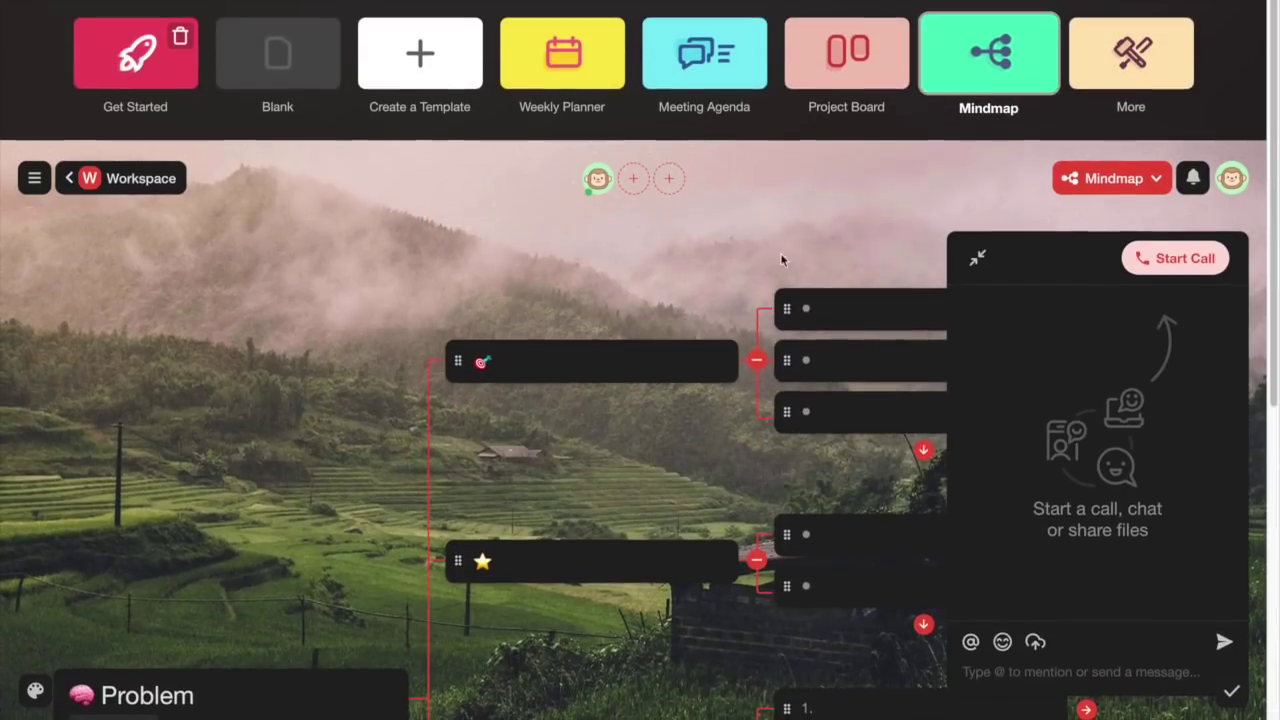
Leave the layout unchanged and bring up the full template gallery.
left_click(1106, 180)
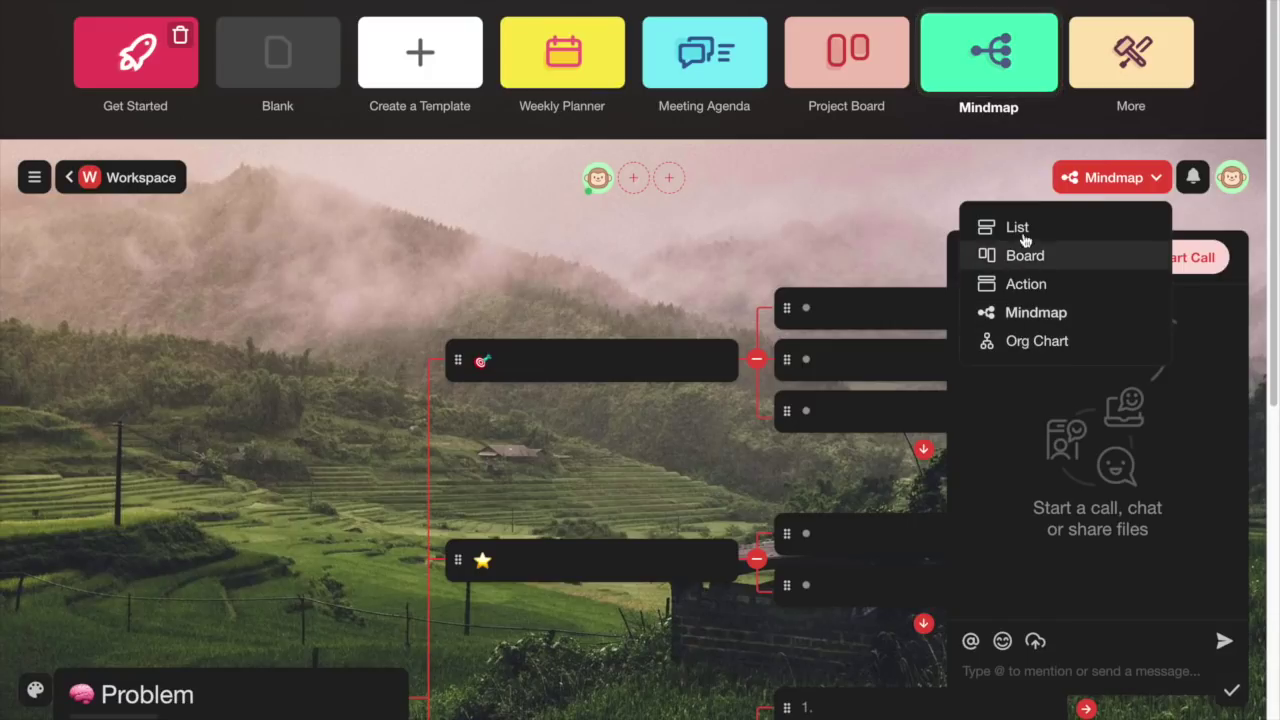
left_click(985, 143)
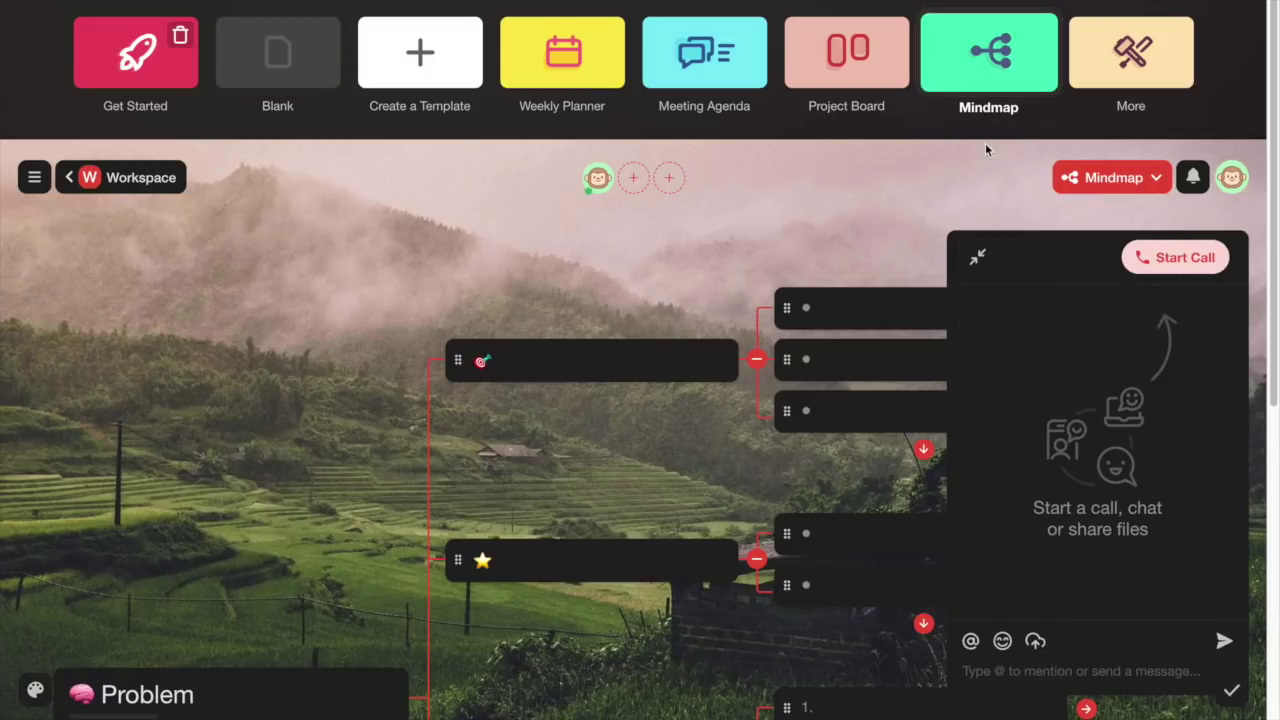
left_click(1118, 62)
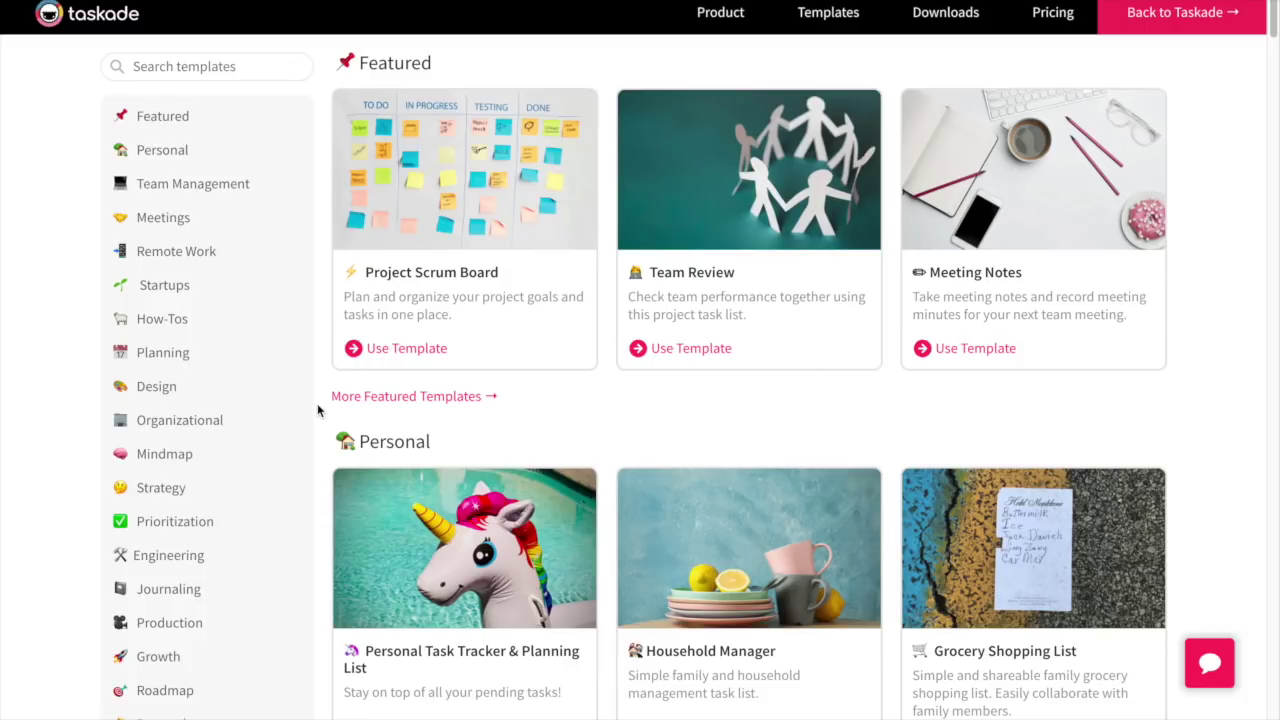
Preview the Weekly Team Workflow template from the Team Management category.
scroll(317, 403, "down", 3)
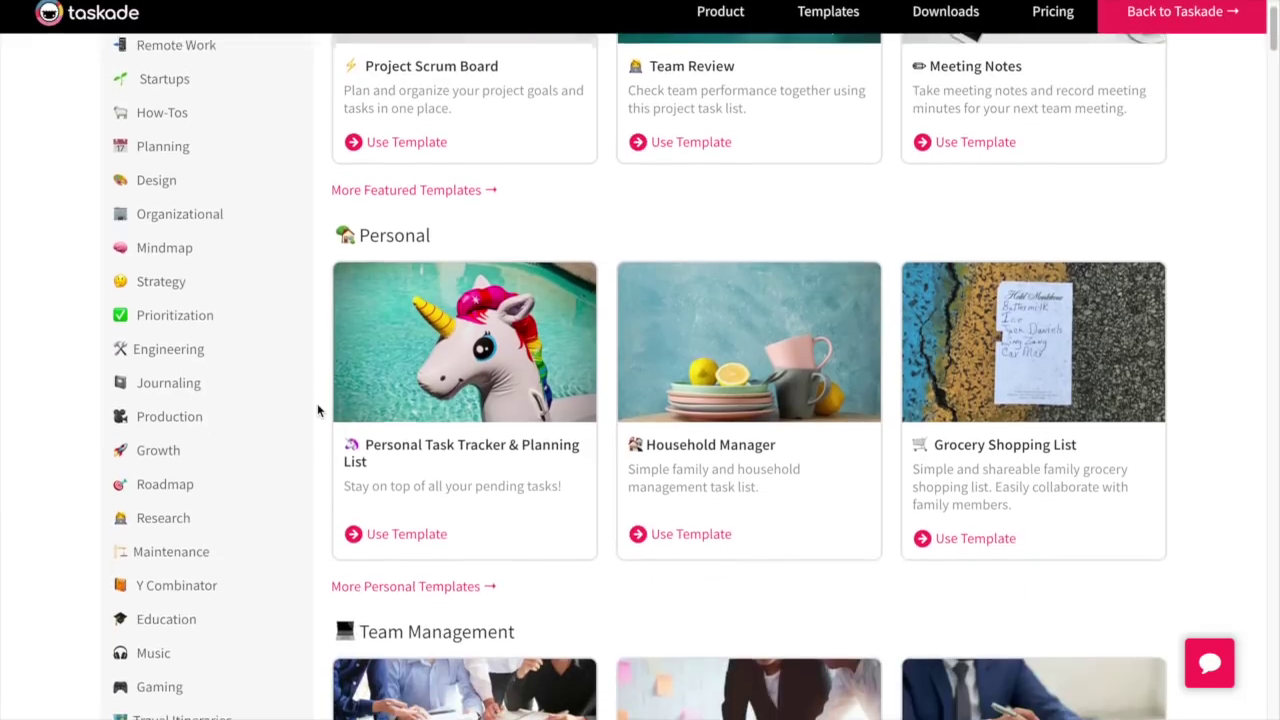
scroll(317, 410, "up", 3)
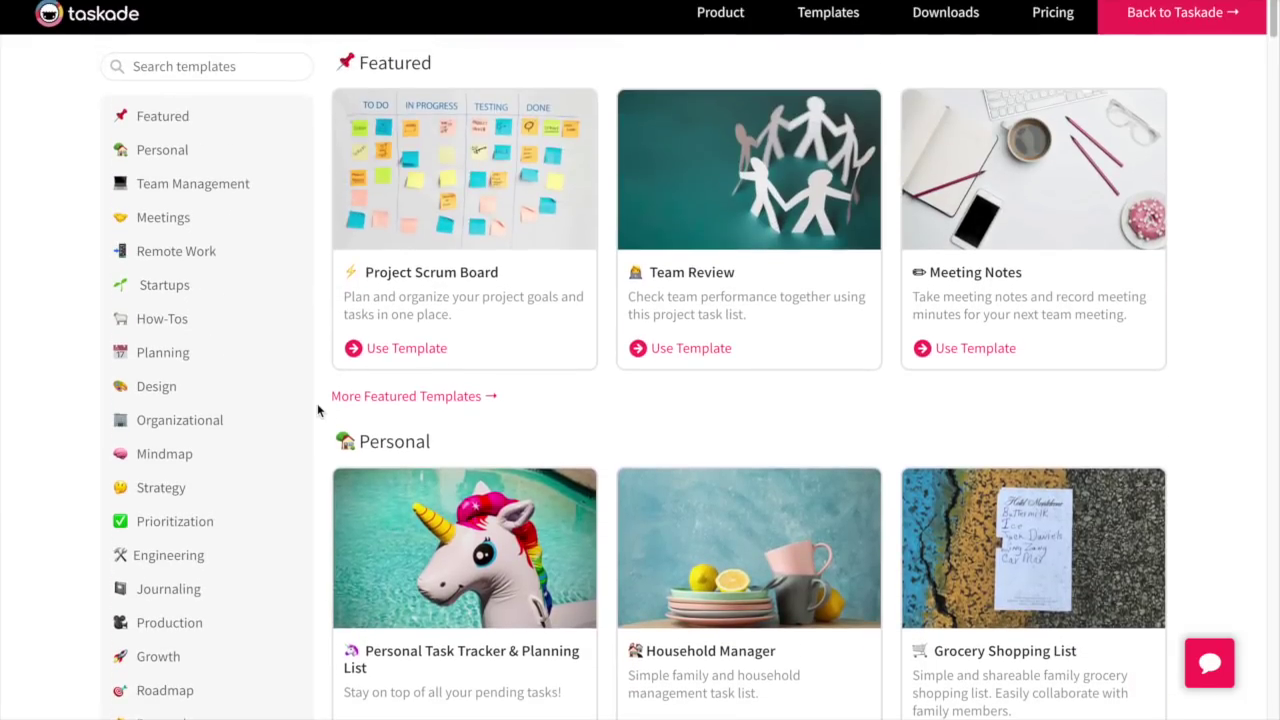
left_click(233, 187)
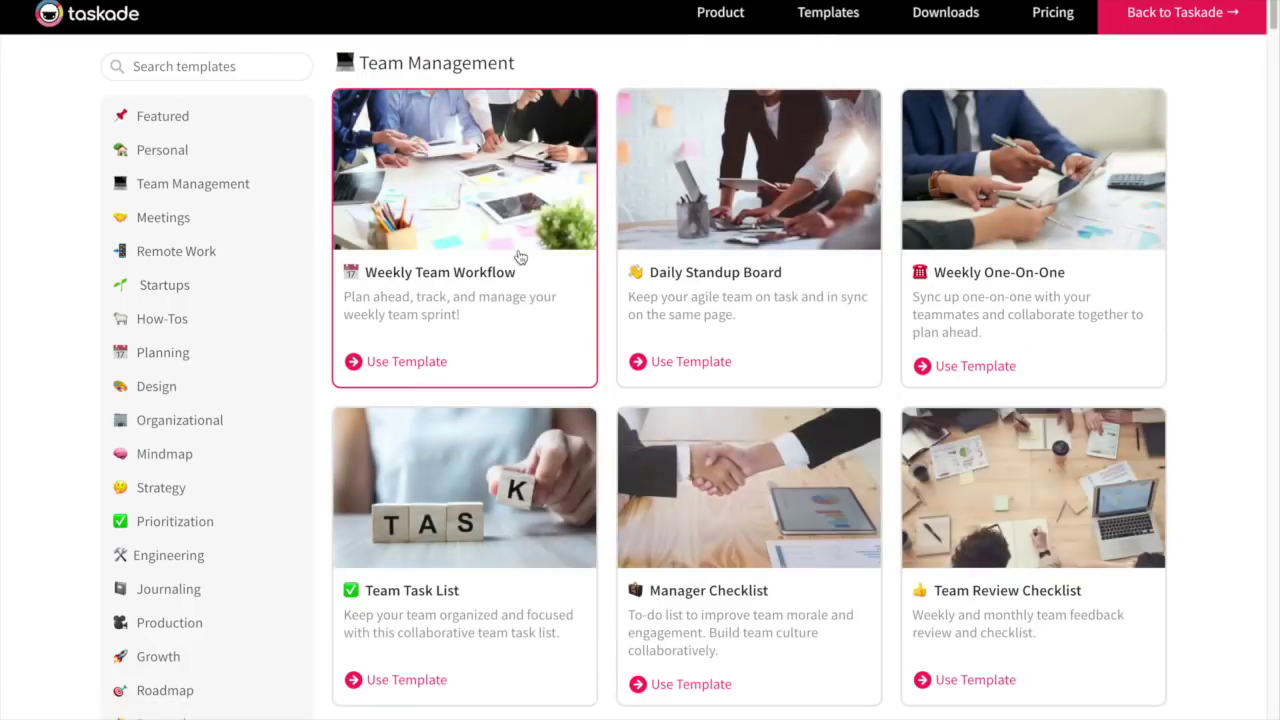
left_click(527, 333)
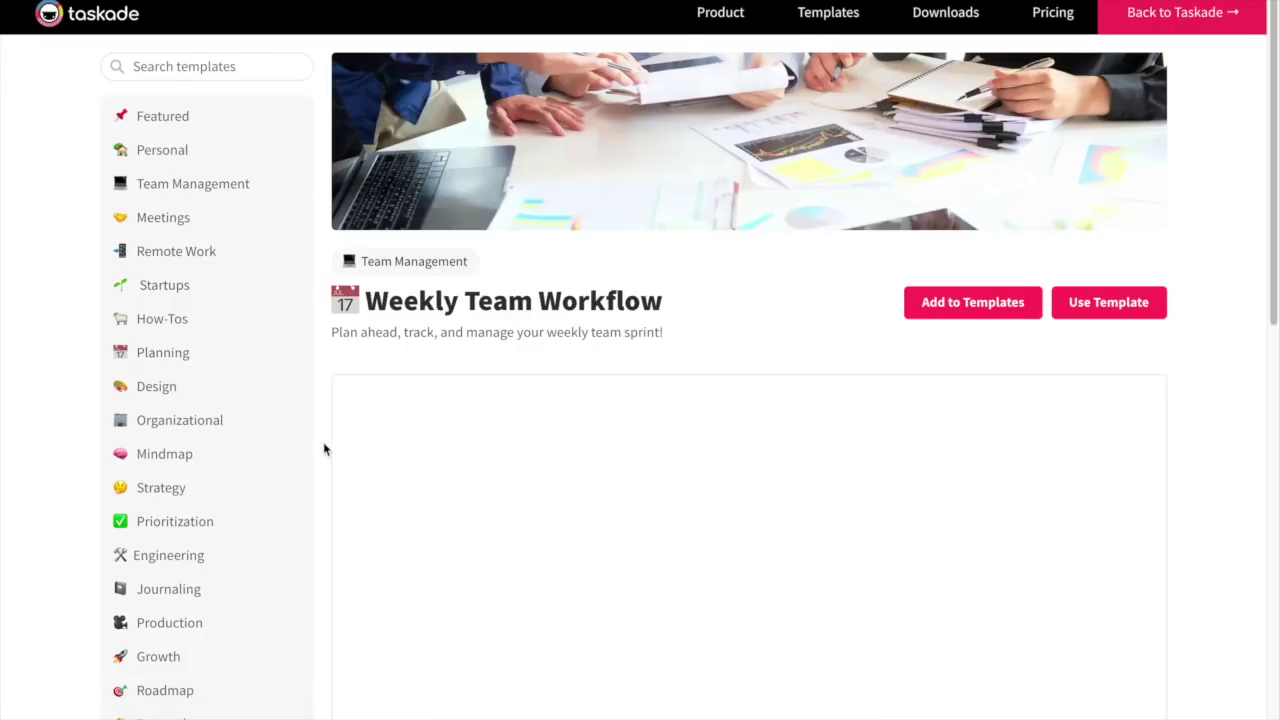
scroll(322, 447, "down", 3)
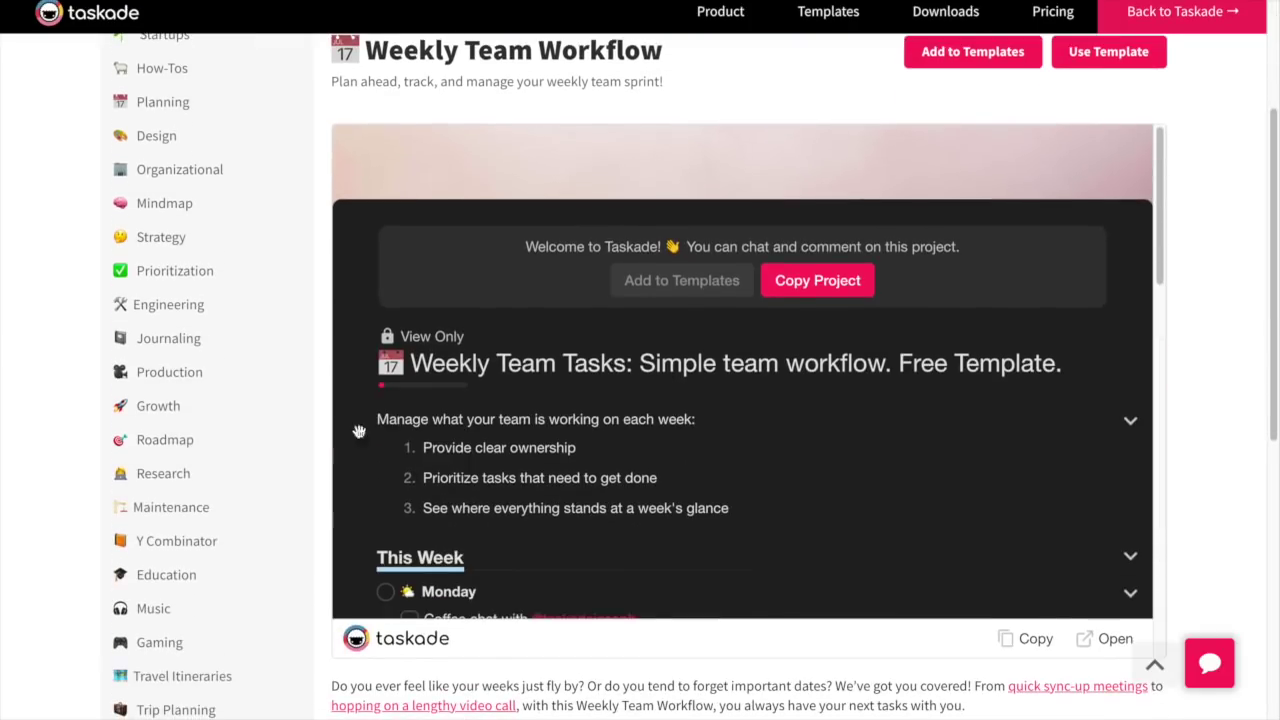
scroll(517, 384, "down", 3)
scroll(517, 384, "down", 6)
scroll(517, 384, "down", 3)
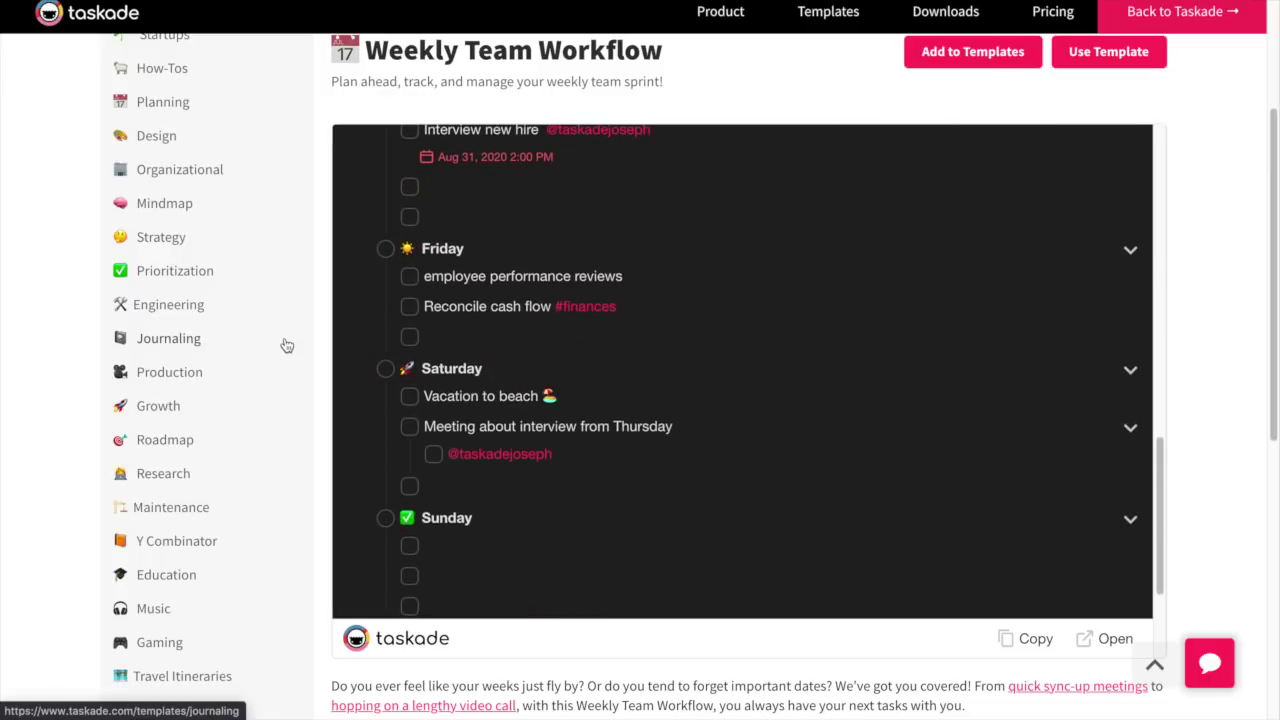
Browse the Planning category and open the Weekly Goals template.
left_click(168, 103)
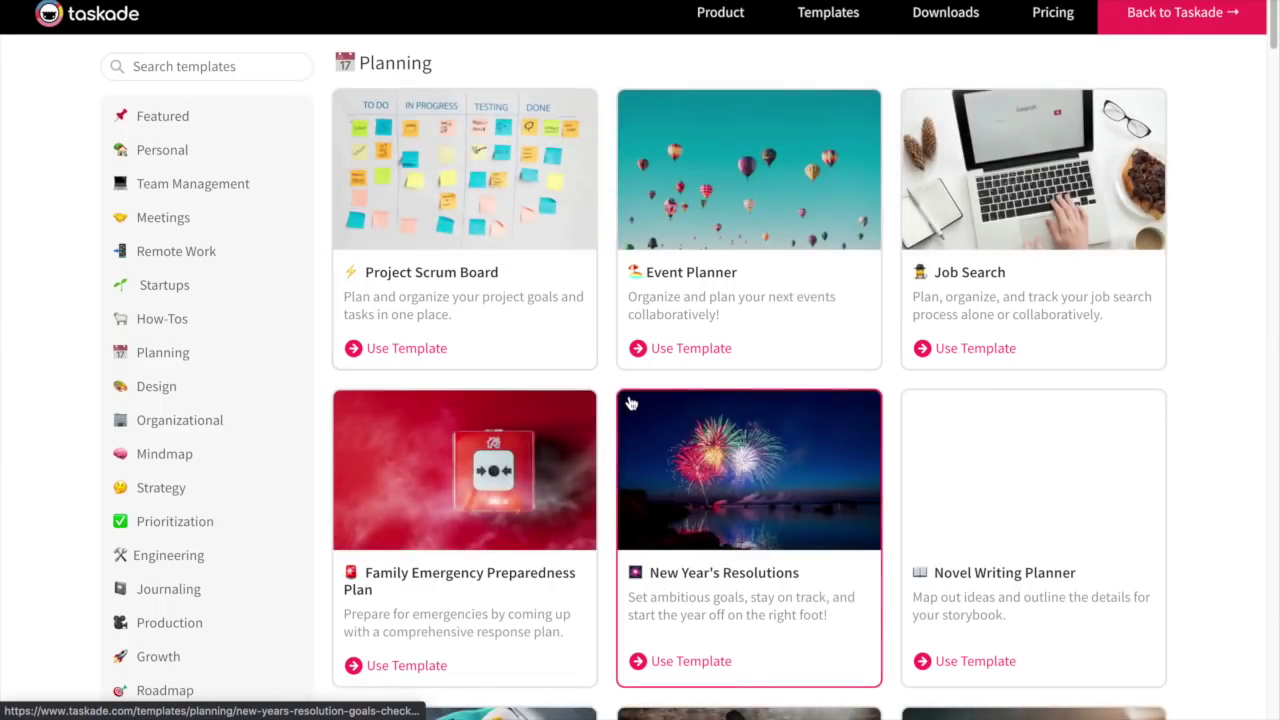
scroll(630, 403, "down", 3)
scroll(630, 403, "down", 2)
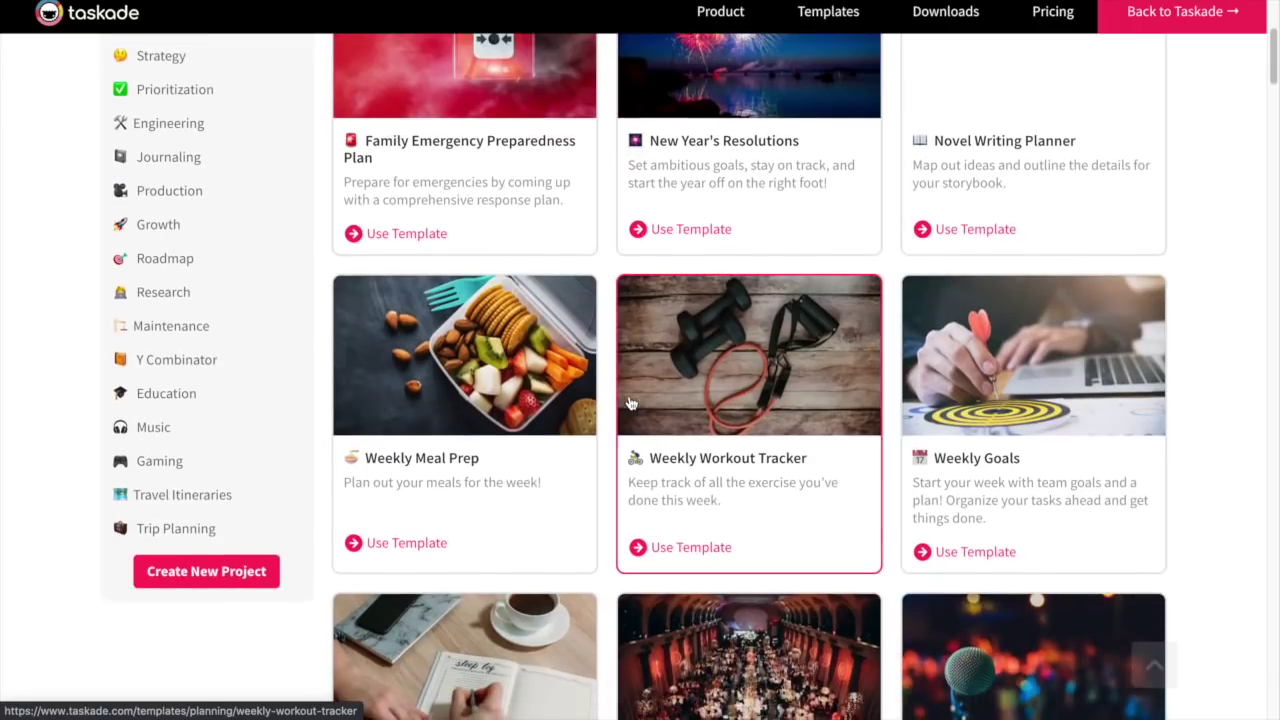
scroll(630, 403, "down", 2)
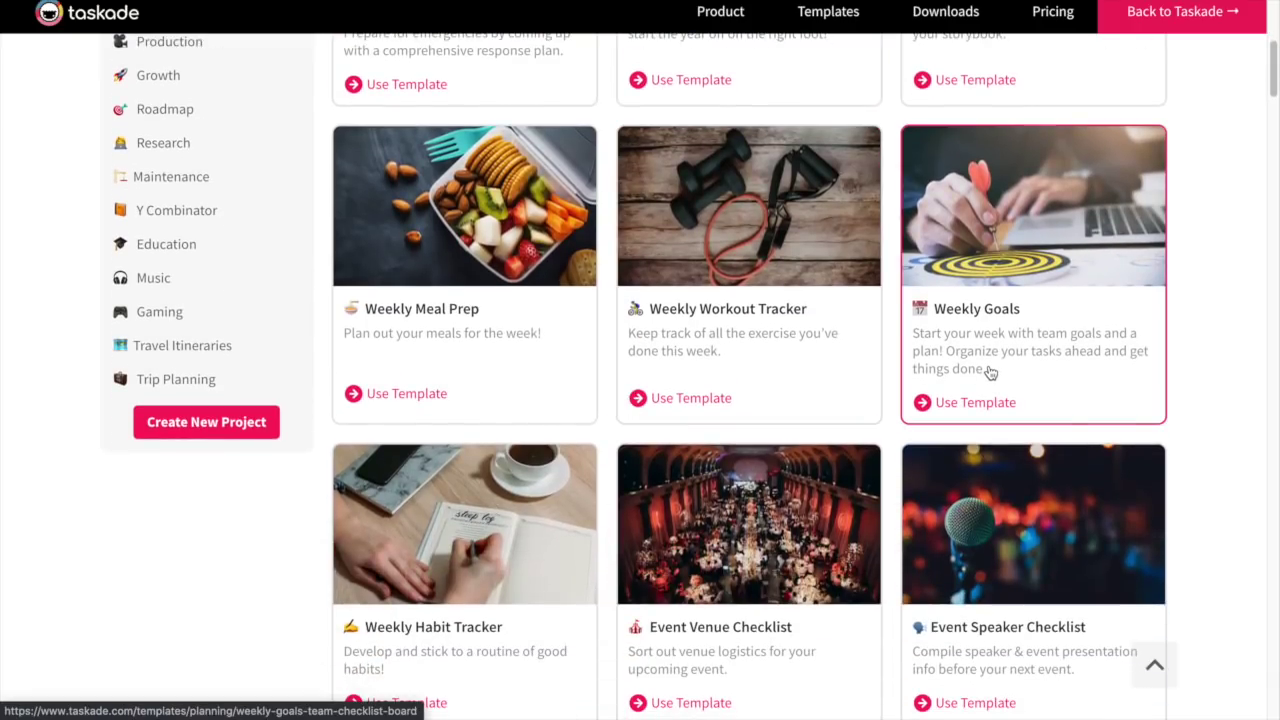
left_click(990, 372)
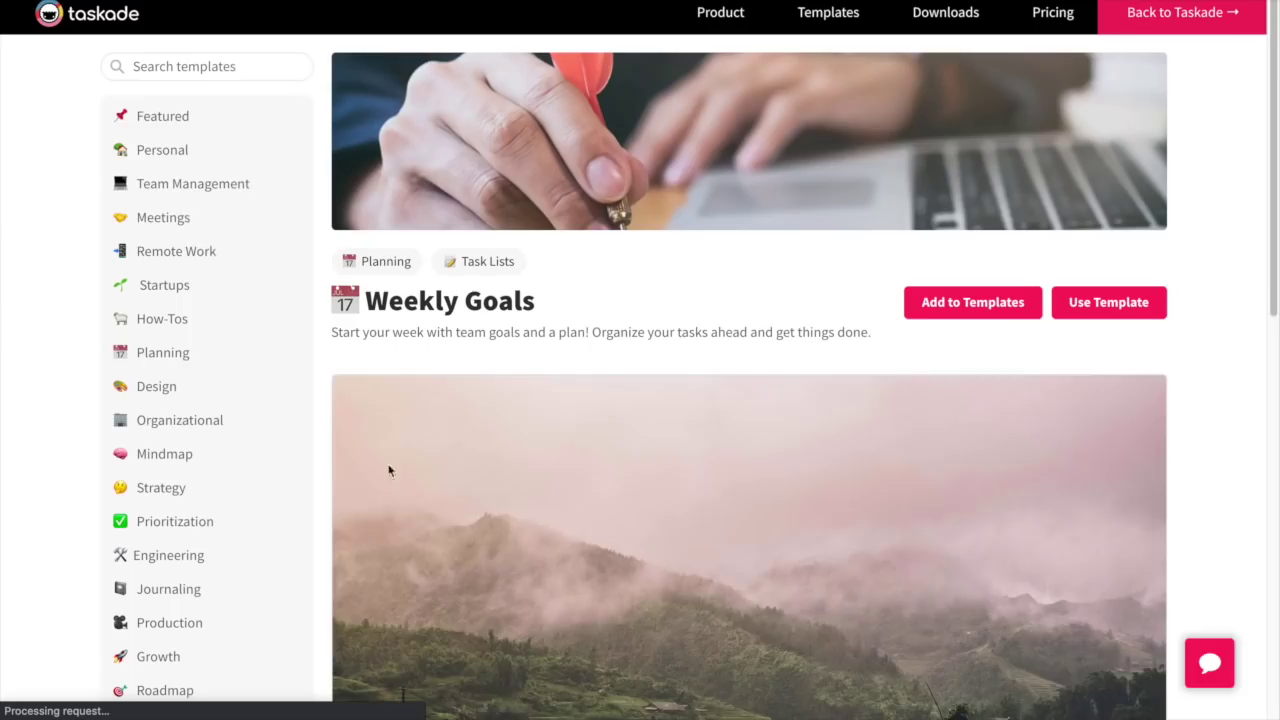
Use the Weekly Goals template to copy a new planner project into the Workspace.
scroll(371, 505, "down", 3)
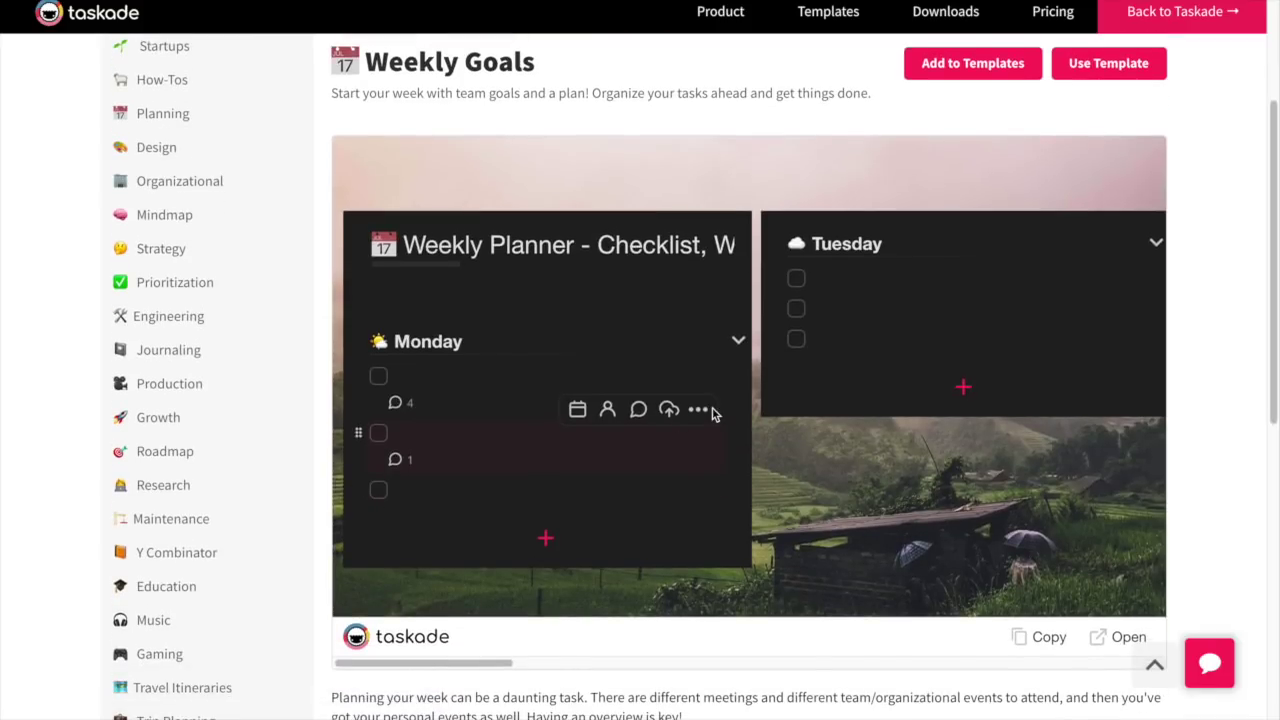
scroll(712, 413, "right", 5)
scroll(712, 410, "right", 8)
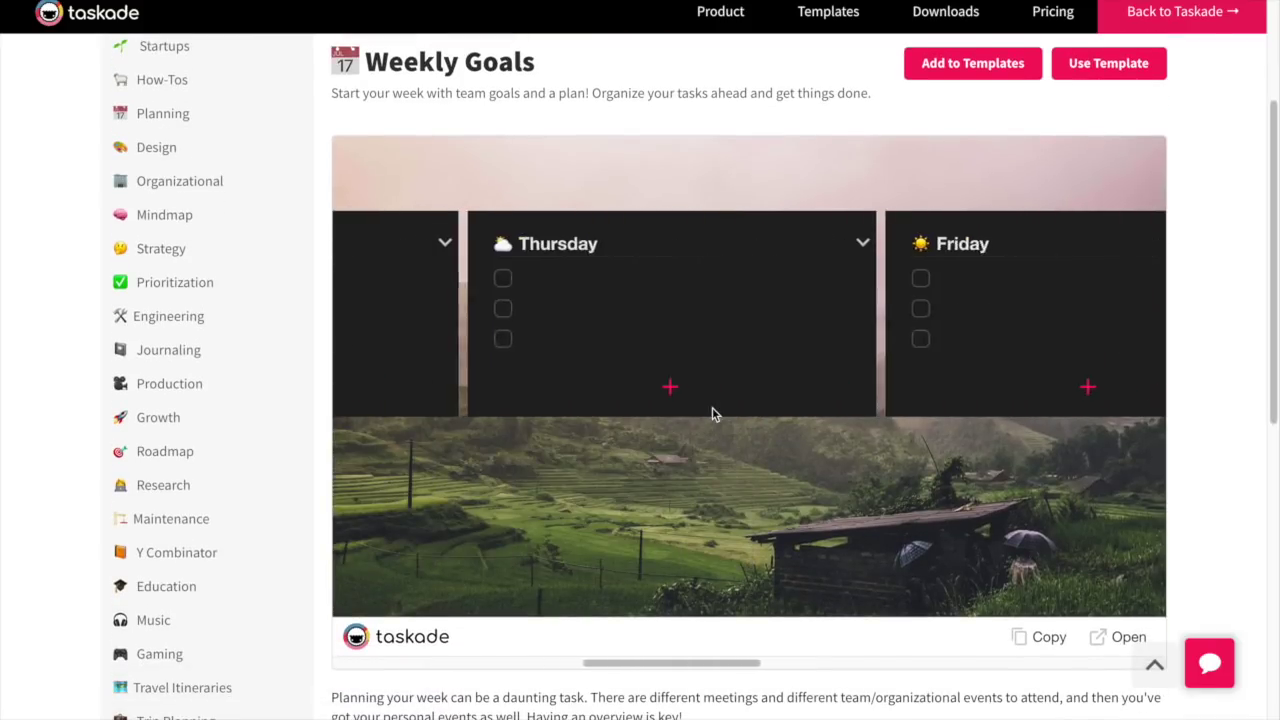
scroll(712, 413, "right", 4)
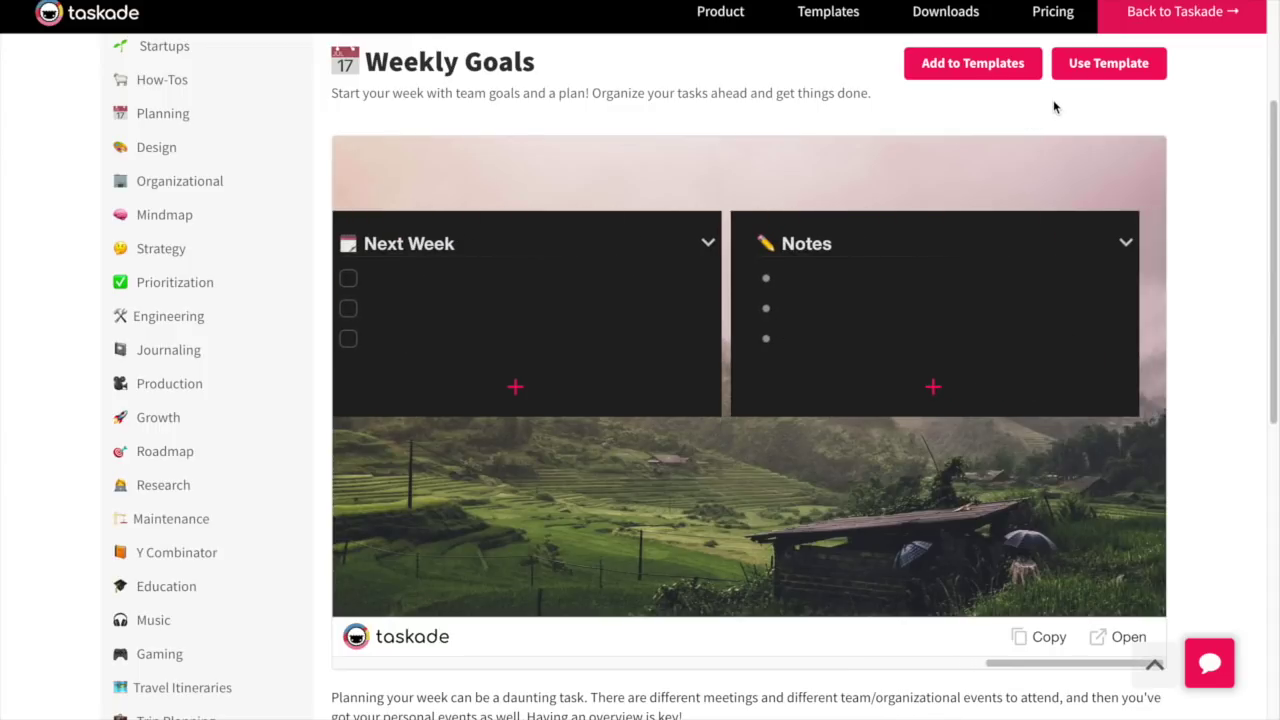
left_click(1098, 70)
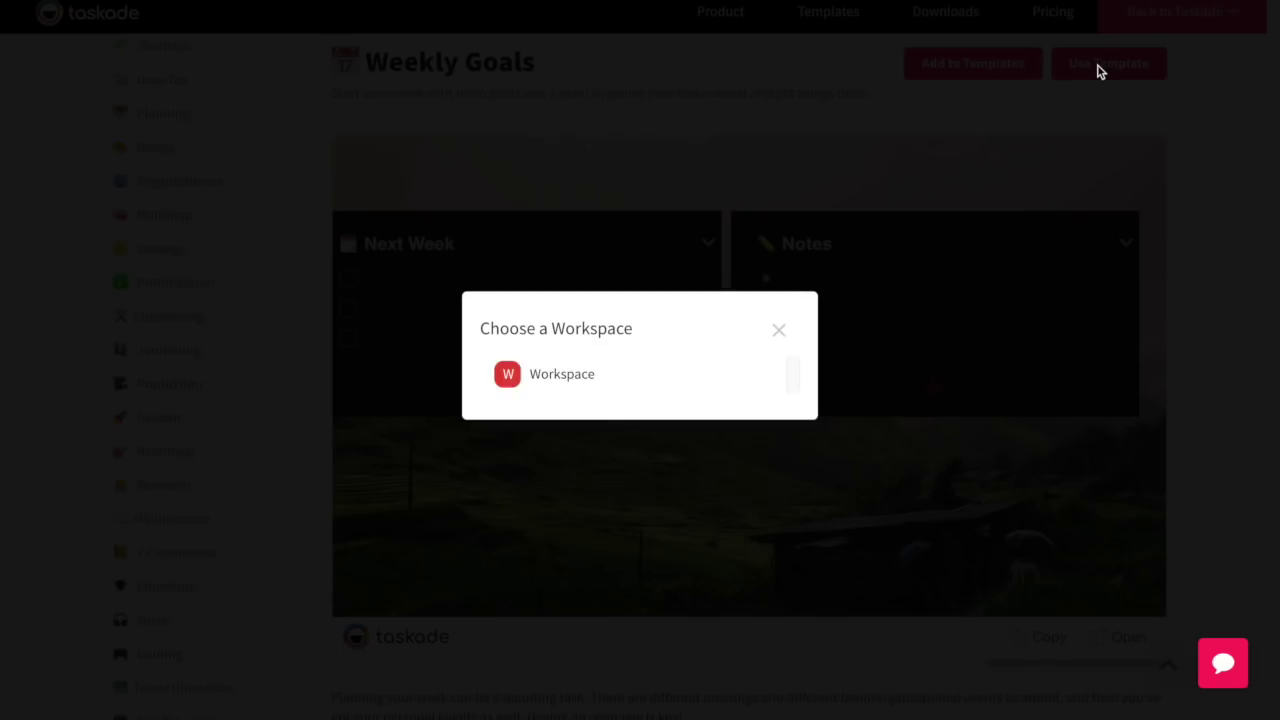
left_click(567, 378)
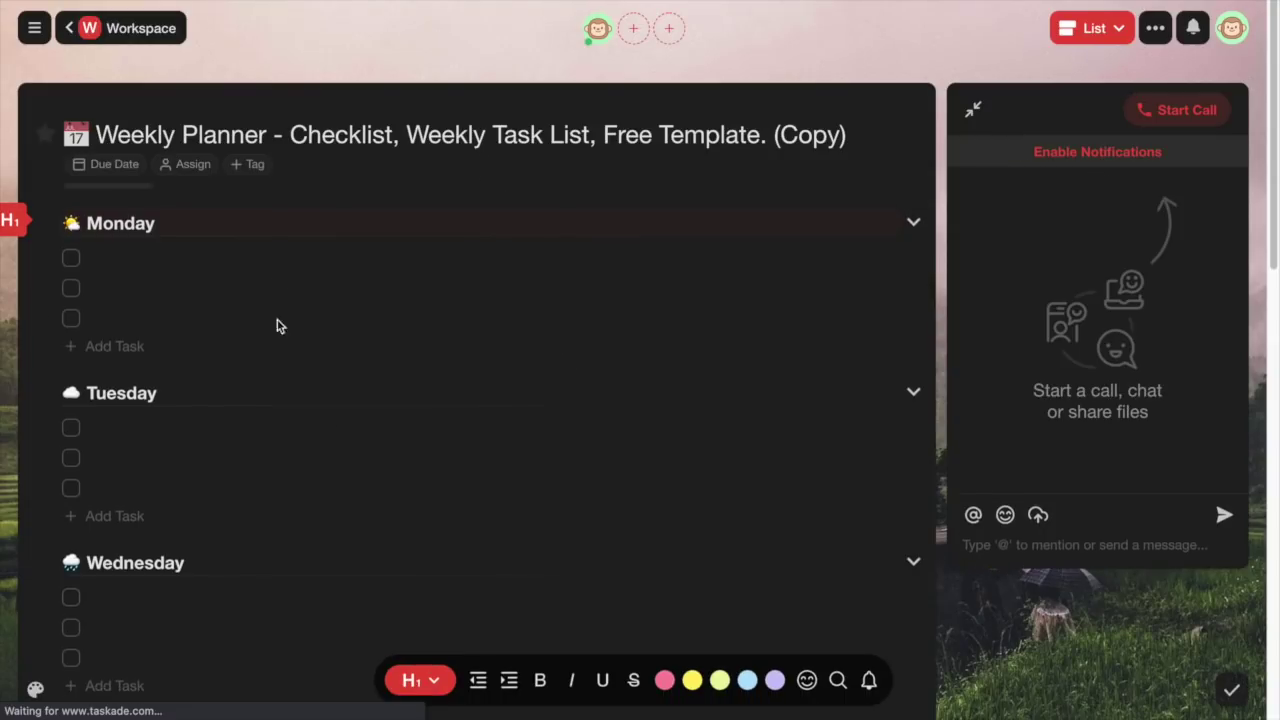
scroll(405, 479, "down", 10)
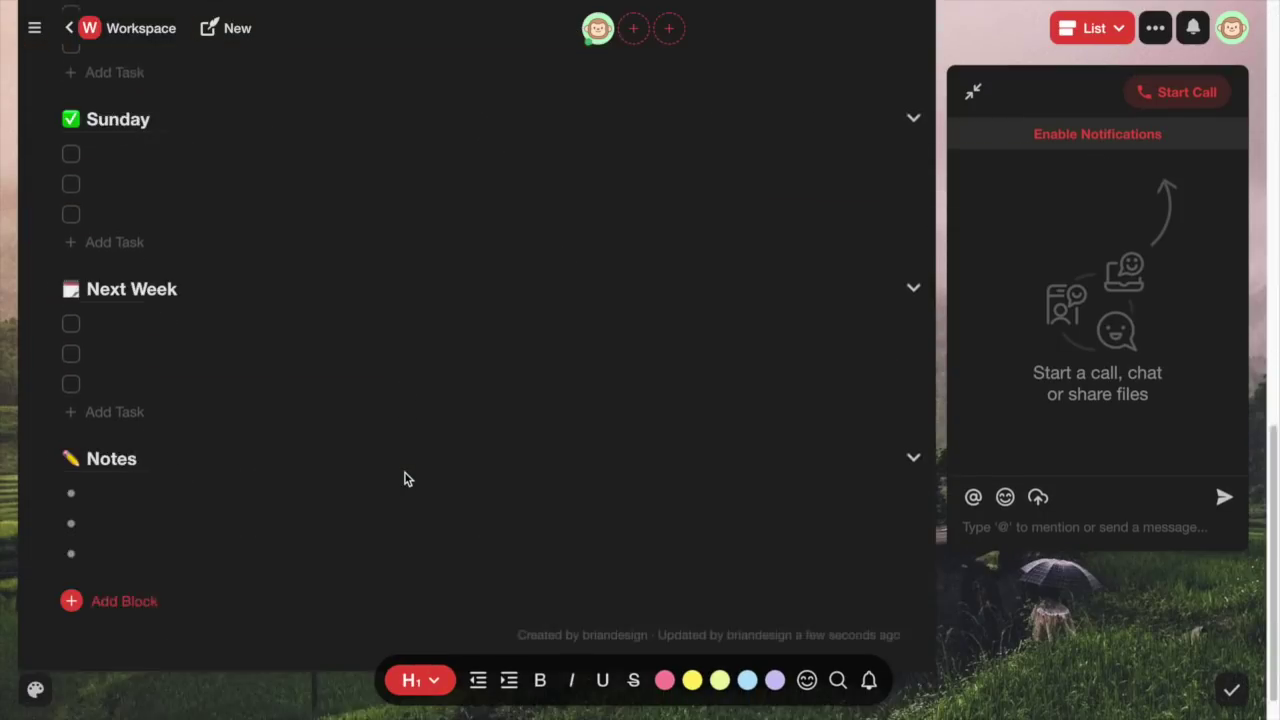
scroll(403, 471, "up", 10)
left_click(237, 38)
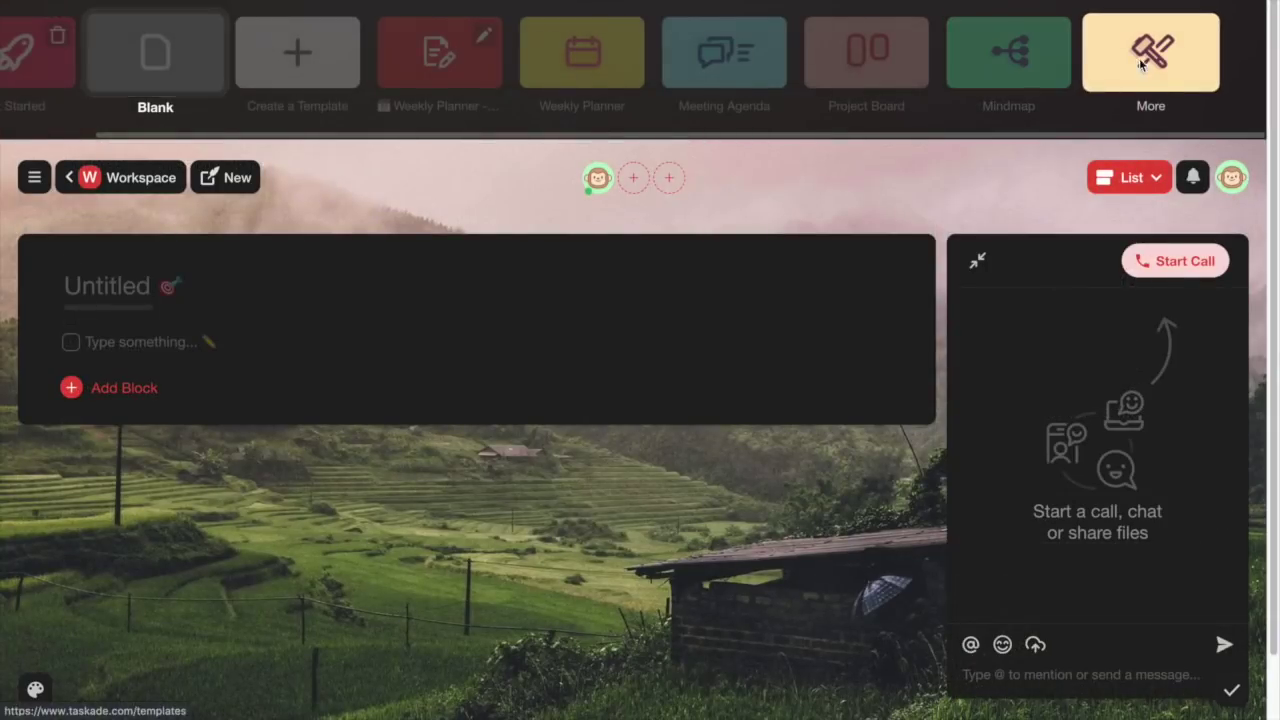
Show the Growth category in the full template gallery.
left_click(1139, 58)
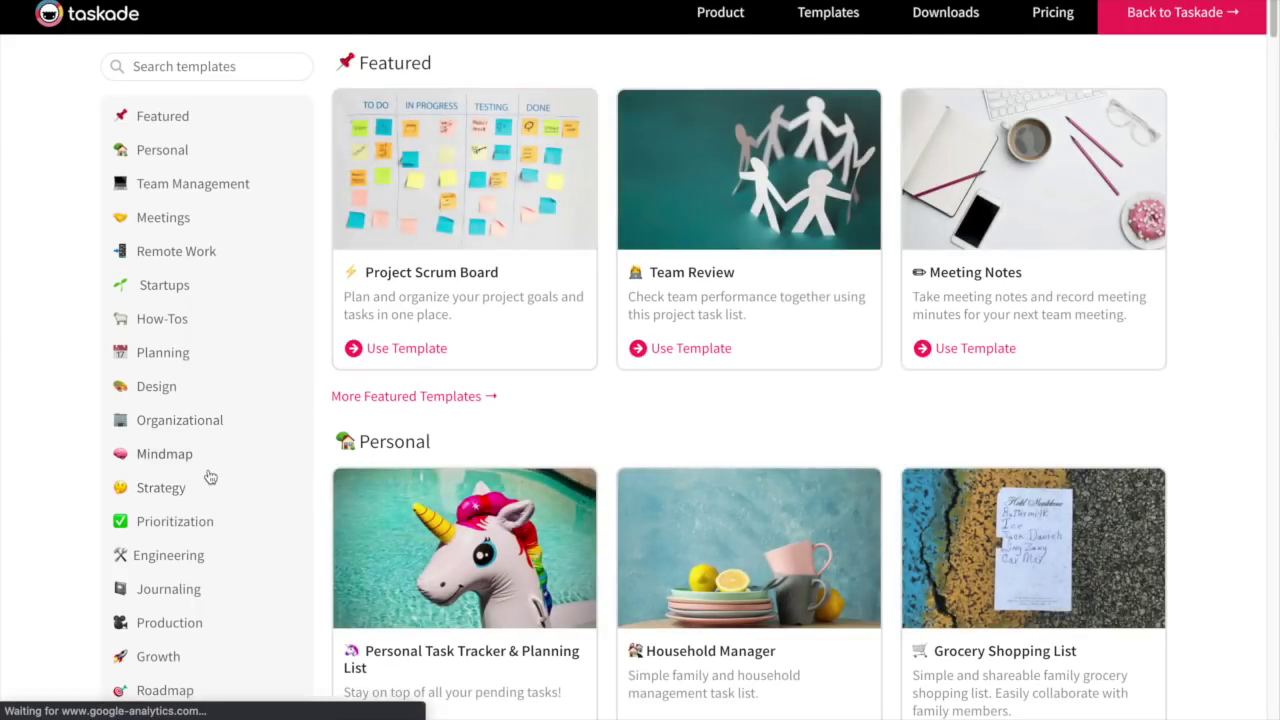
scroll(206, 477, "down", 5)
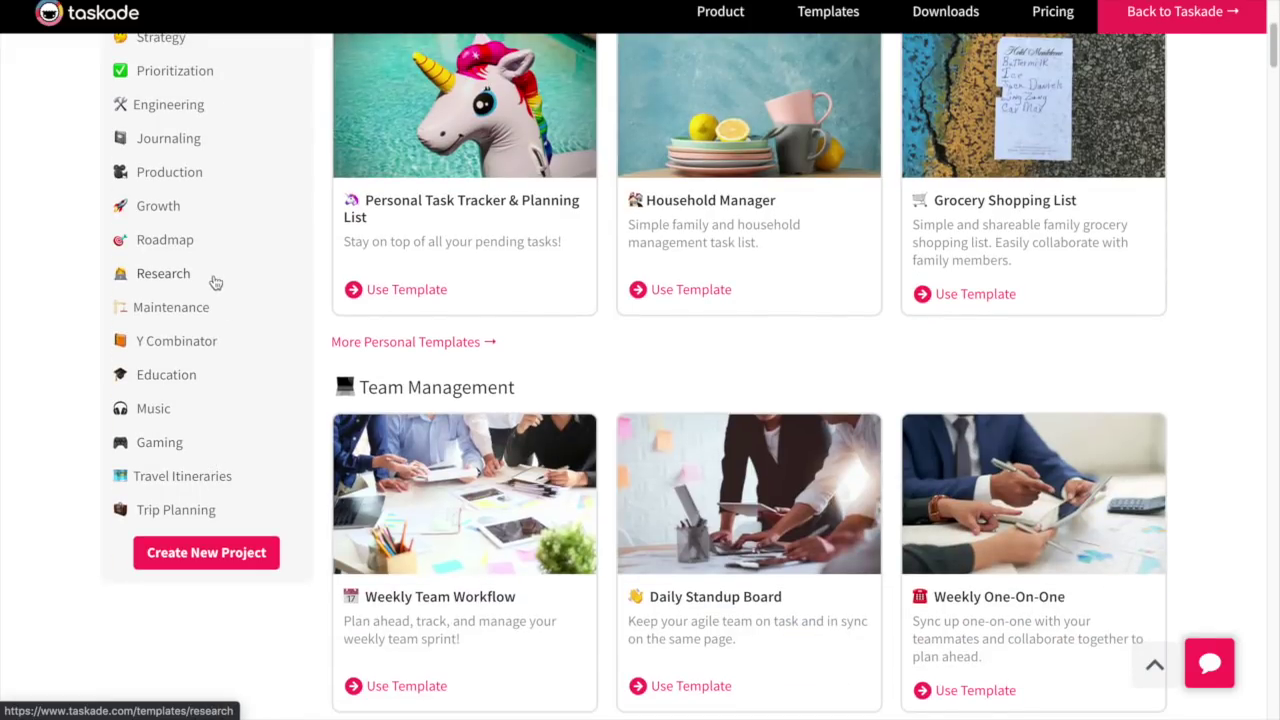
left_click(160, 205)
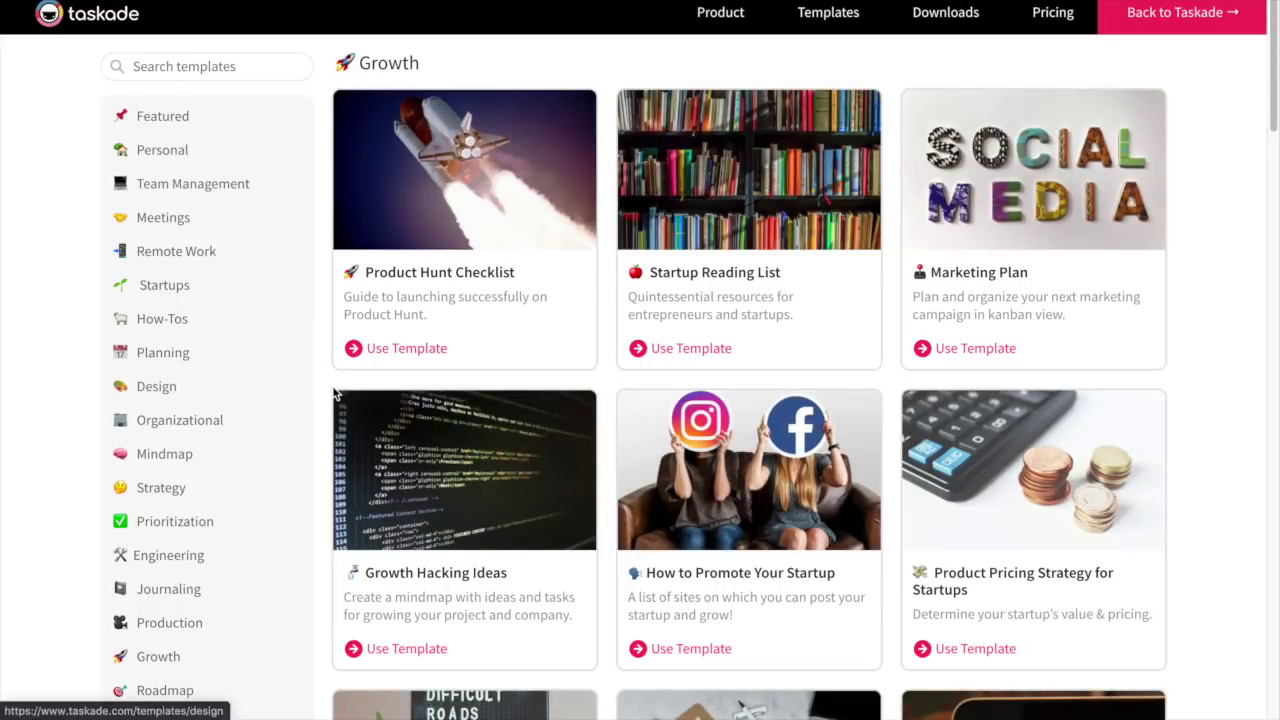
scroll(336, 395, "down", 3)
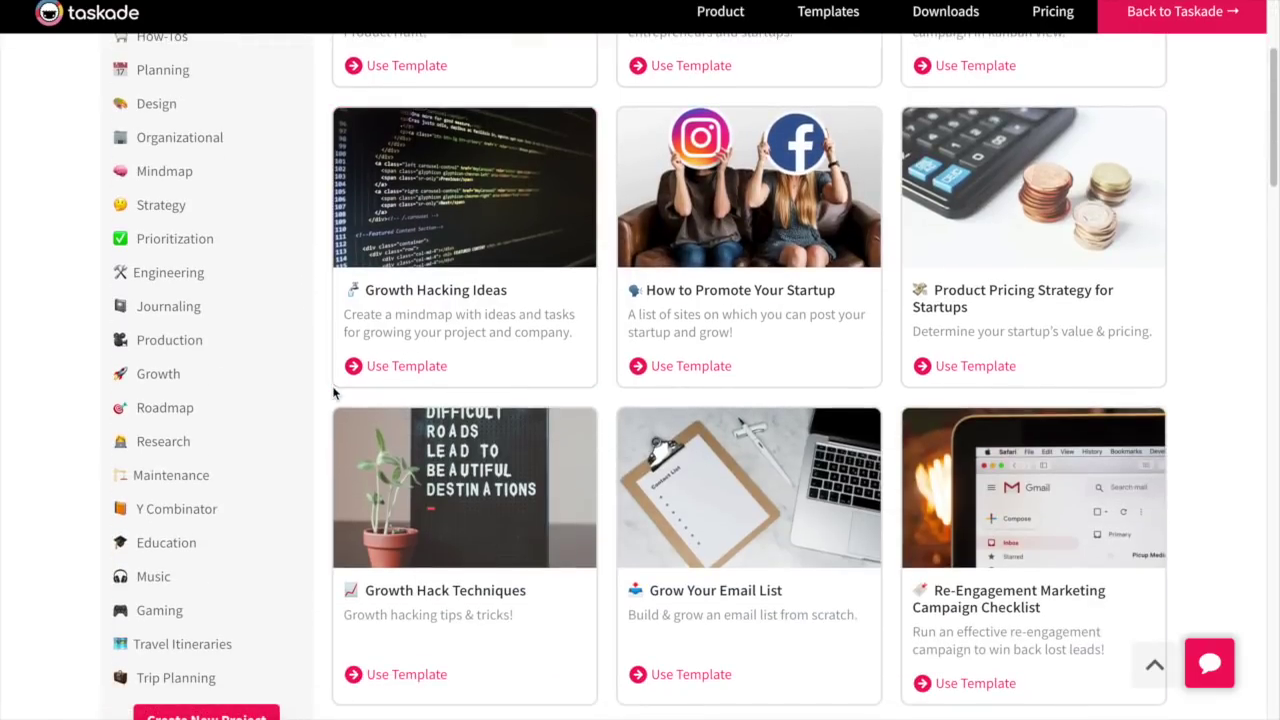
Preview the How to Promote Your Startup template and choose to use it.
left_click(662, 298)
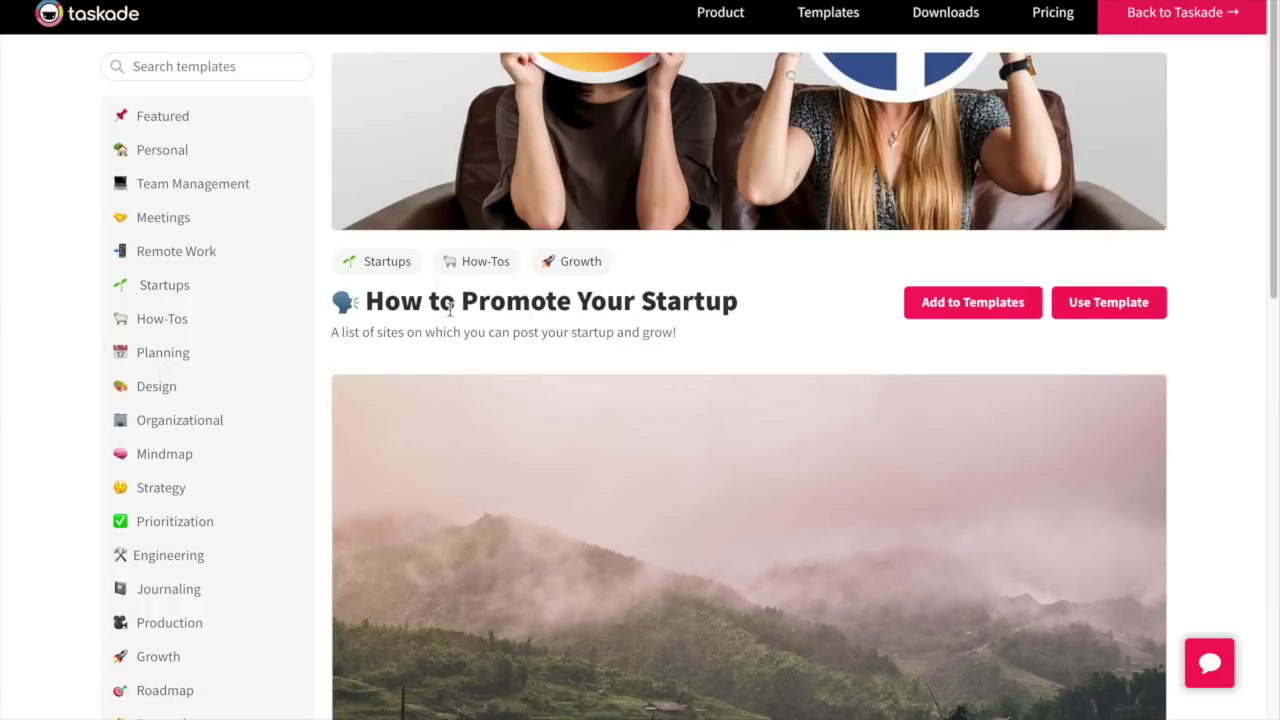
scroll(541, 572, "down", 3)
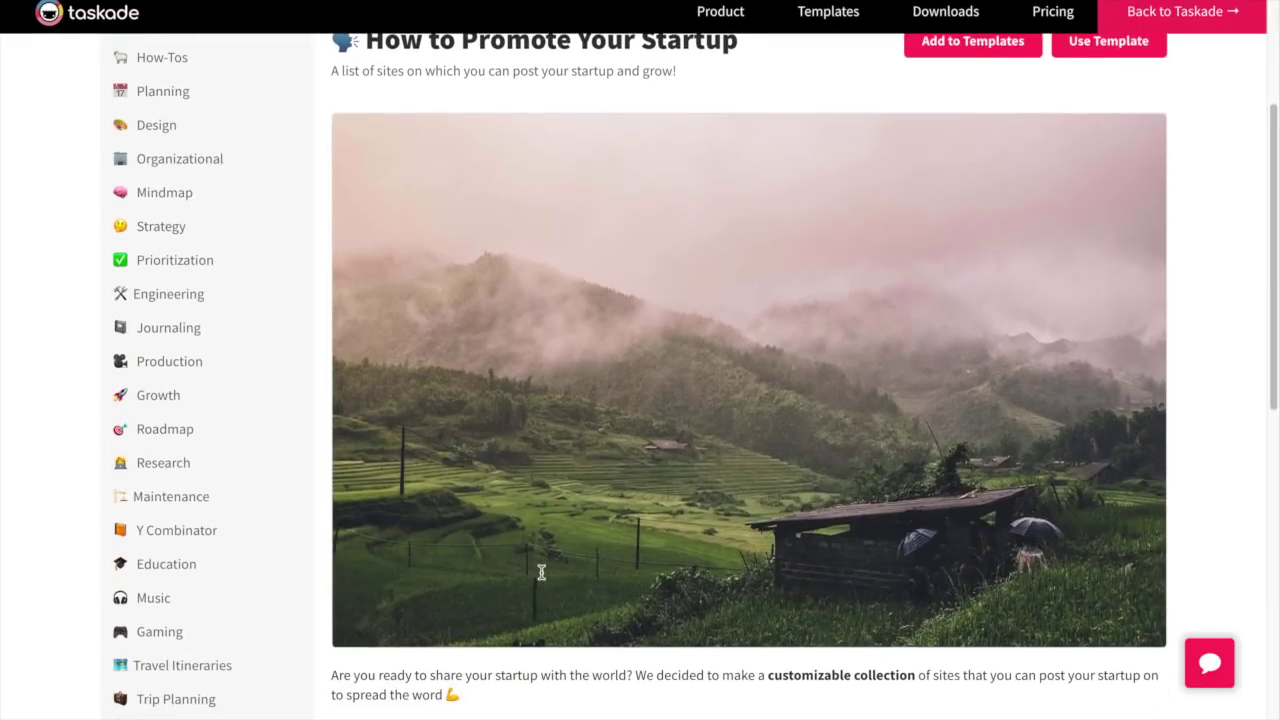
scroll(672, 441, "down", 4)
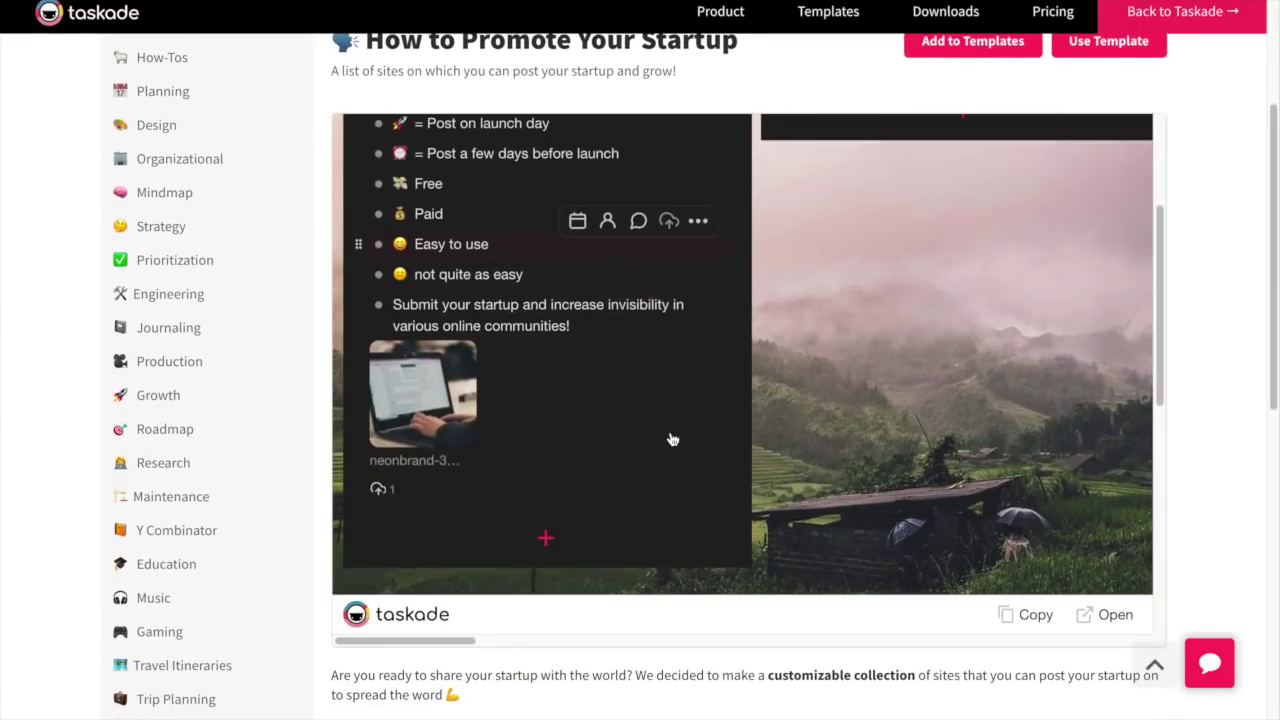
scroll(672, 441, "up", 4)
scroll(878, 323, "right", 3)
scroll(878, 319, "right", 10)
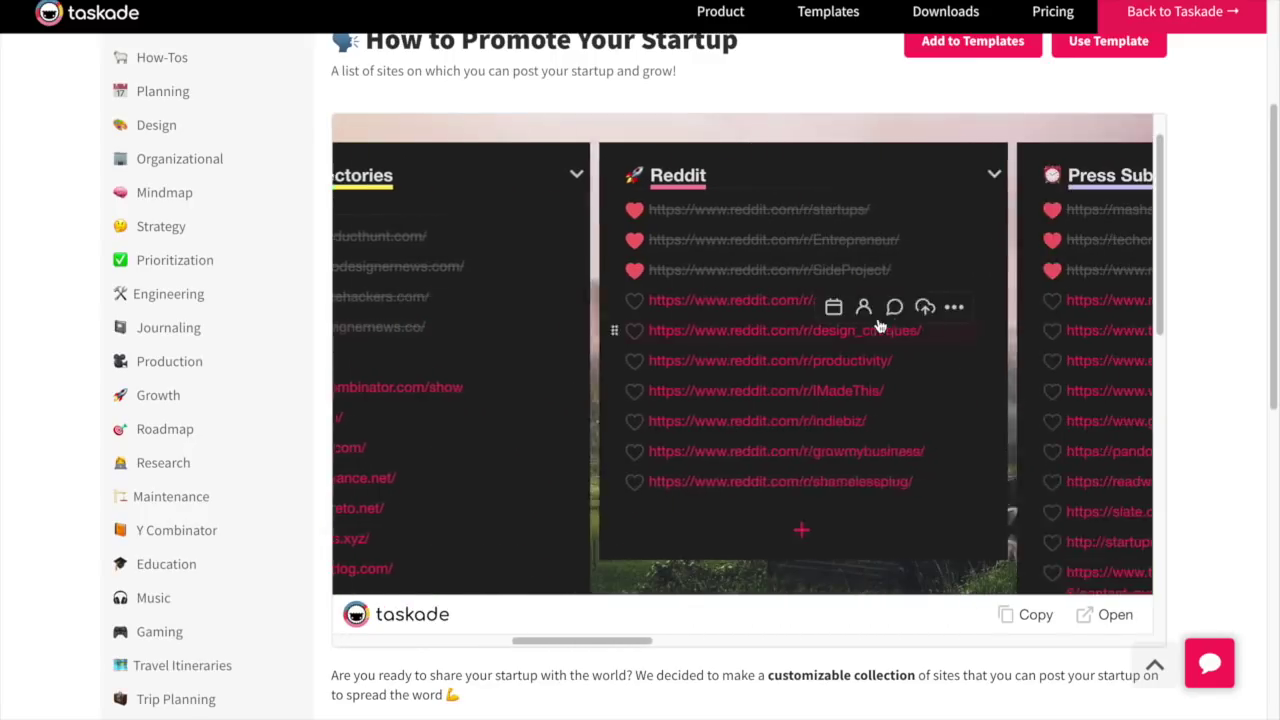
scroll(878, 319, "right", 10)
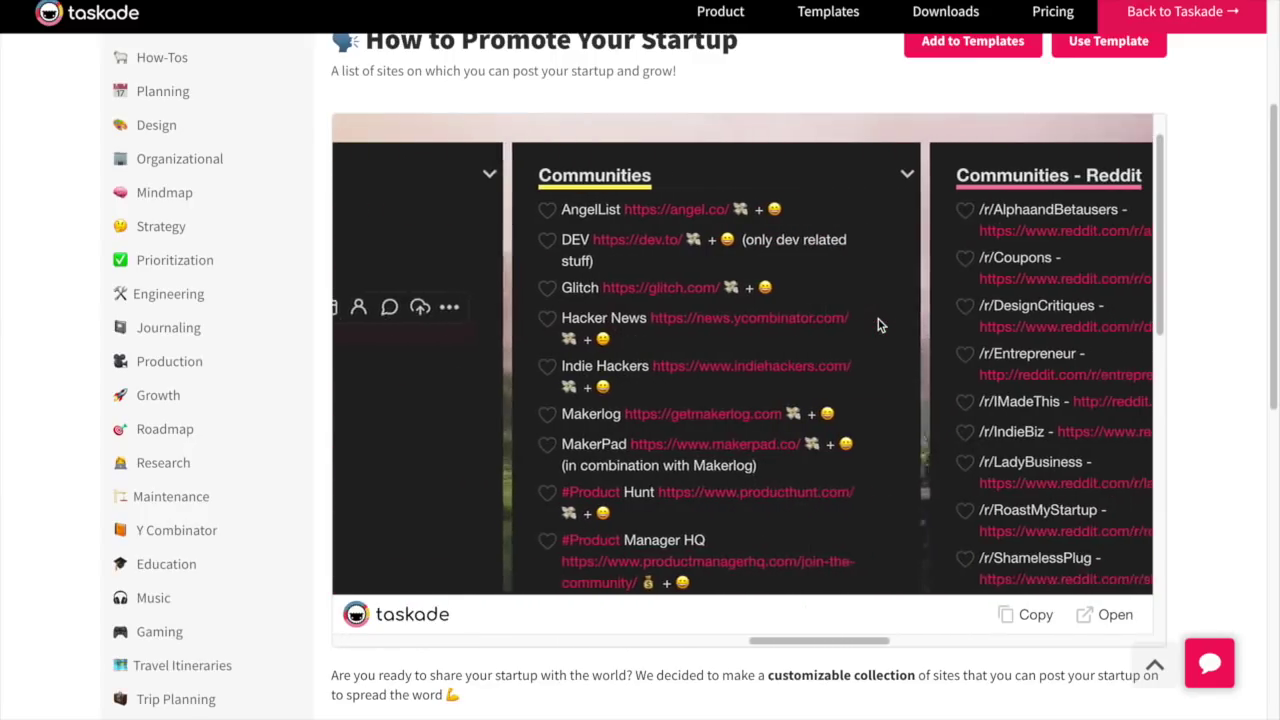
scroll(1250, 157, "up", 2)
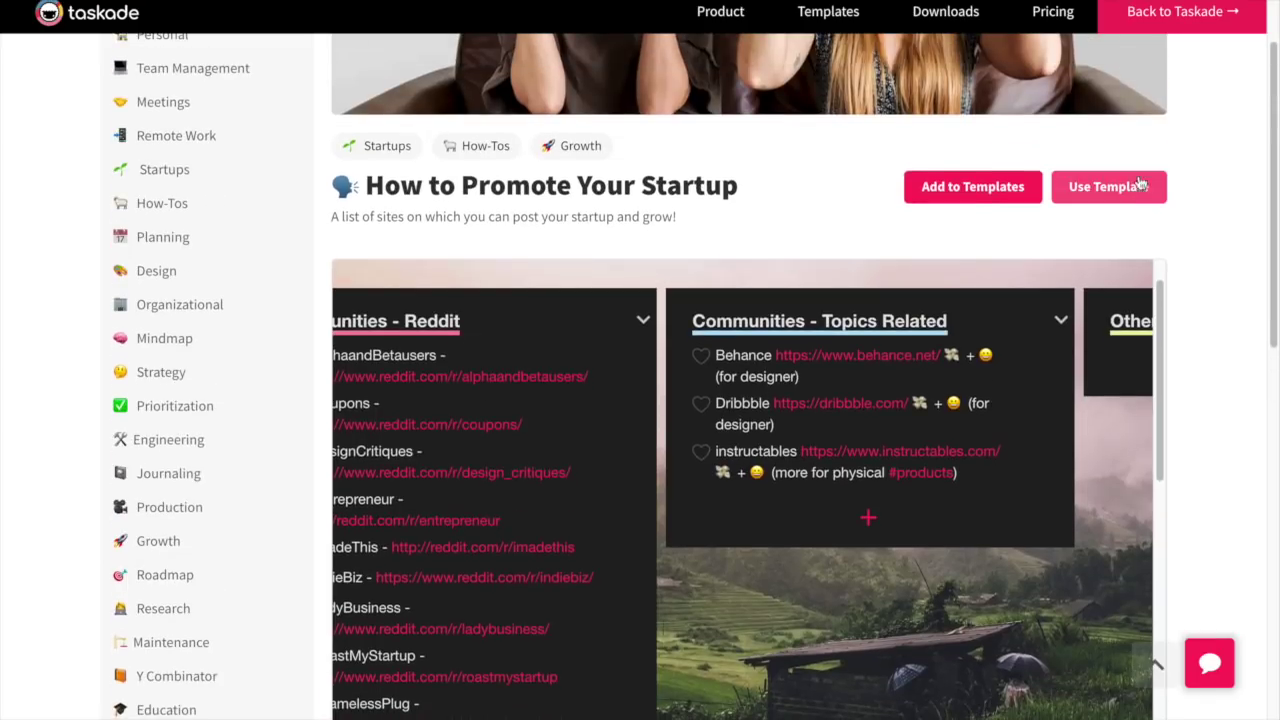
left_click(1136, 187)
Place the How to Promote Your Startup copy in the Workspace and return to its project list.
left_click(654, 375)
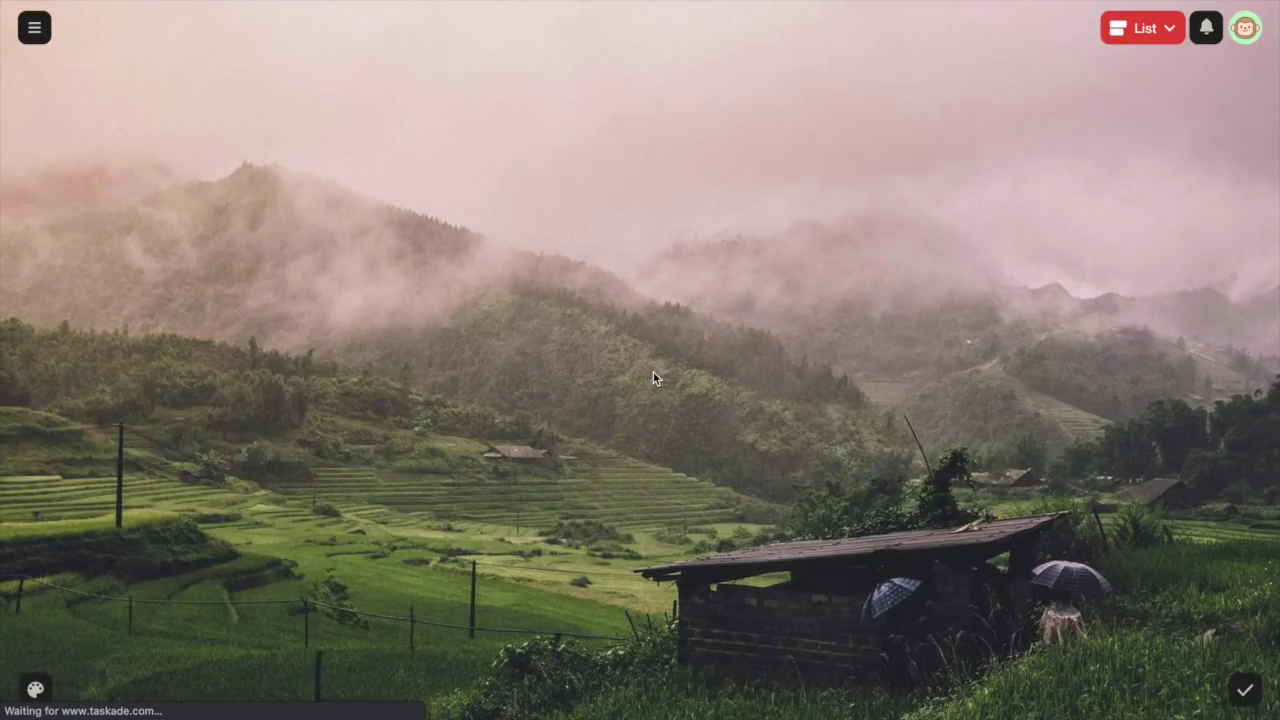
scroll(357, 394, "down", 10)
scroll(357, 394, "up", 10)
scroll(360, 400, "down", 1)
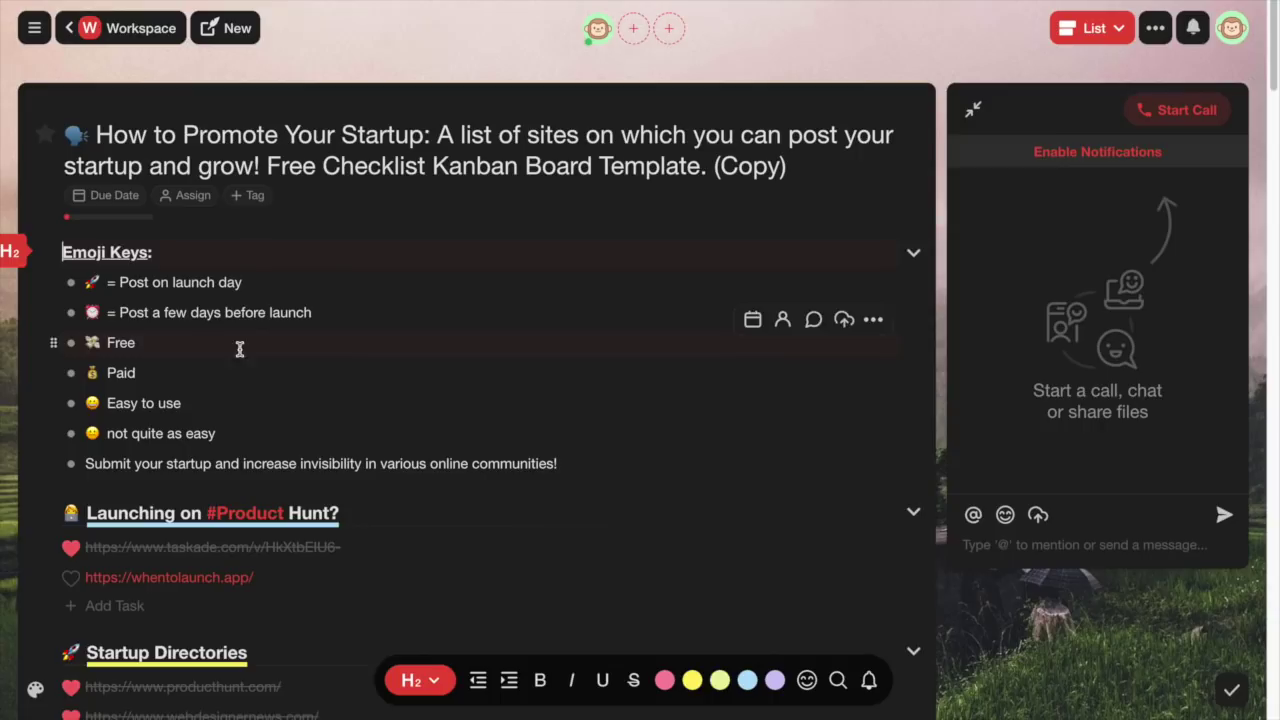
left_click(135, 30)
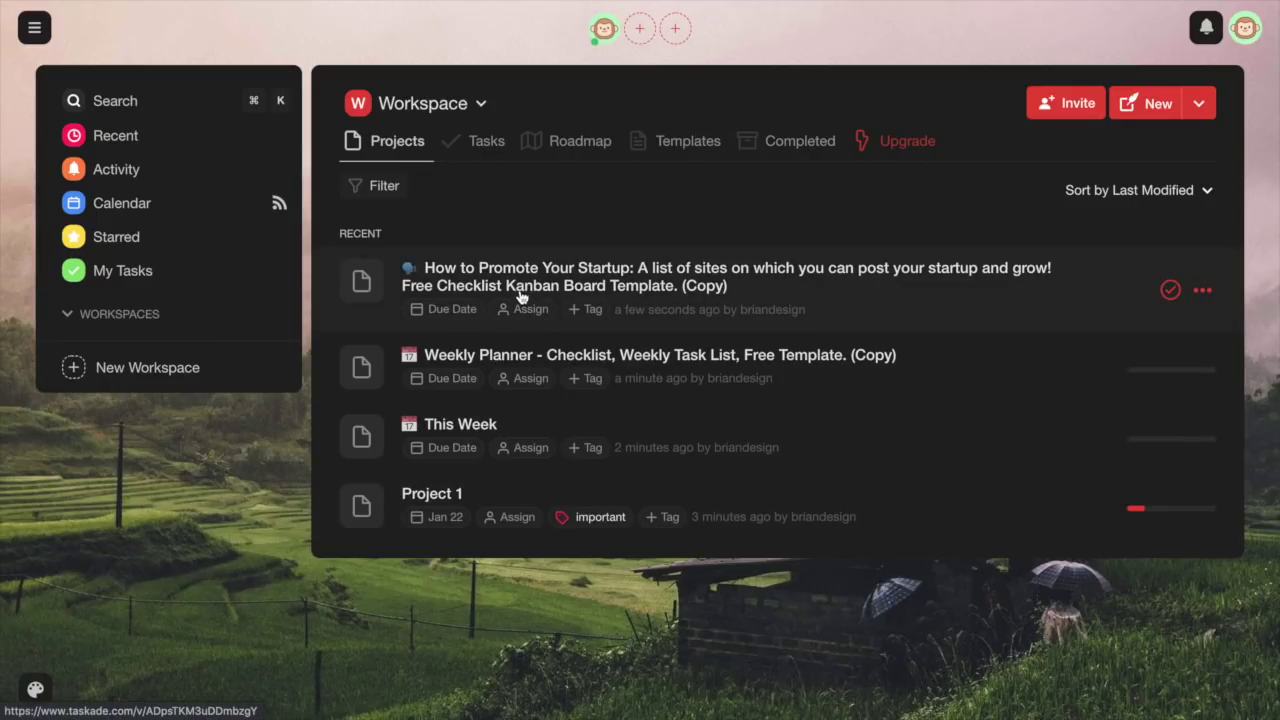
Look through the Workspace's Tasks, Roadmap, Templates and Completed tabs, then back to Projects.
left_click(474, 141)
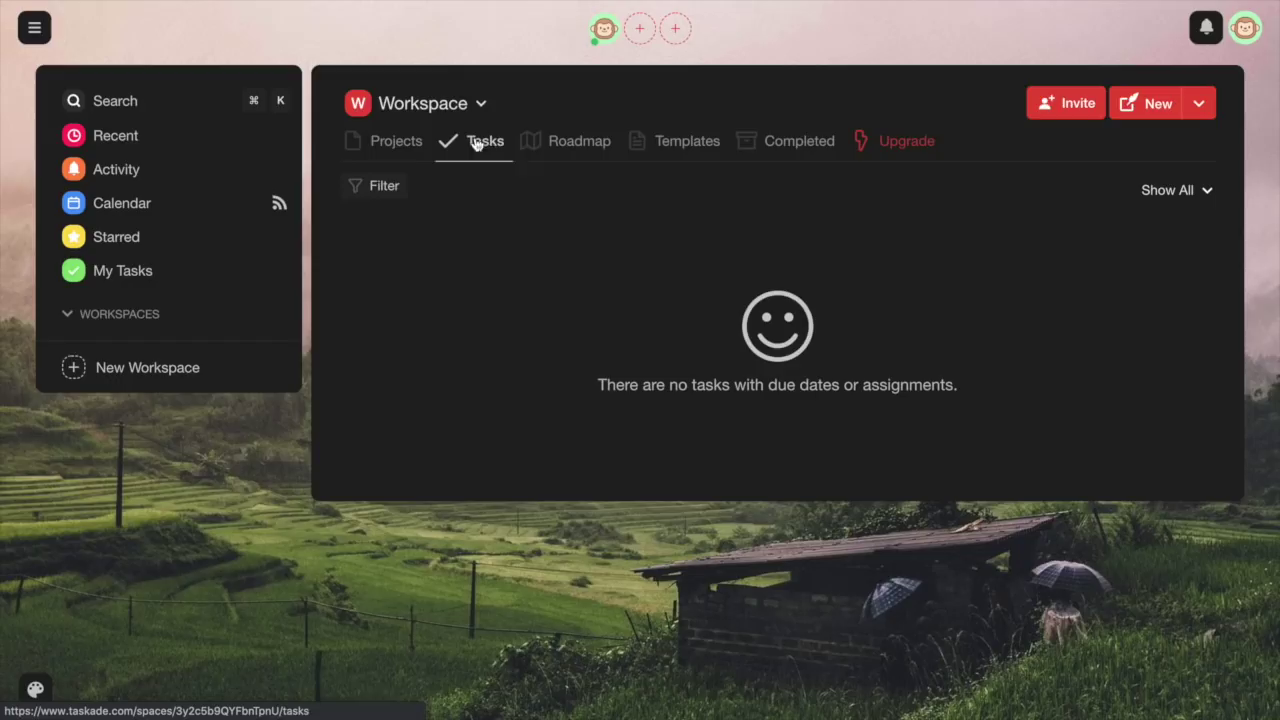
left_click(564, 152)
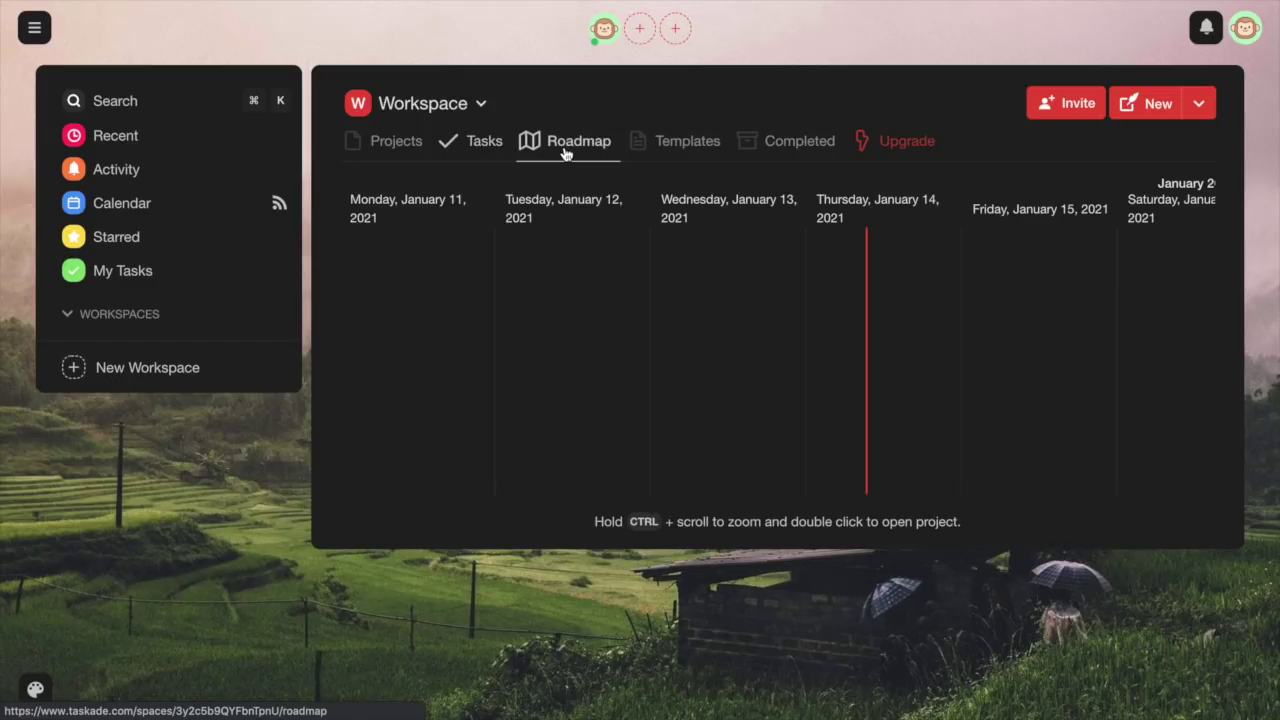
left_click(661, 153)
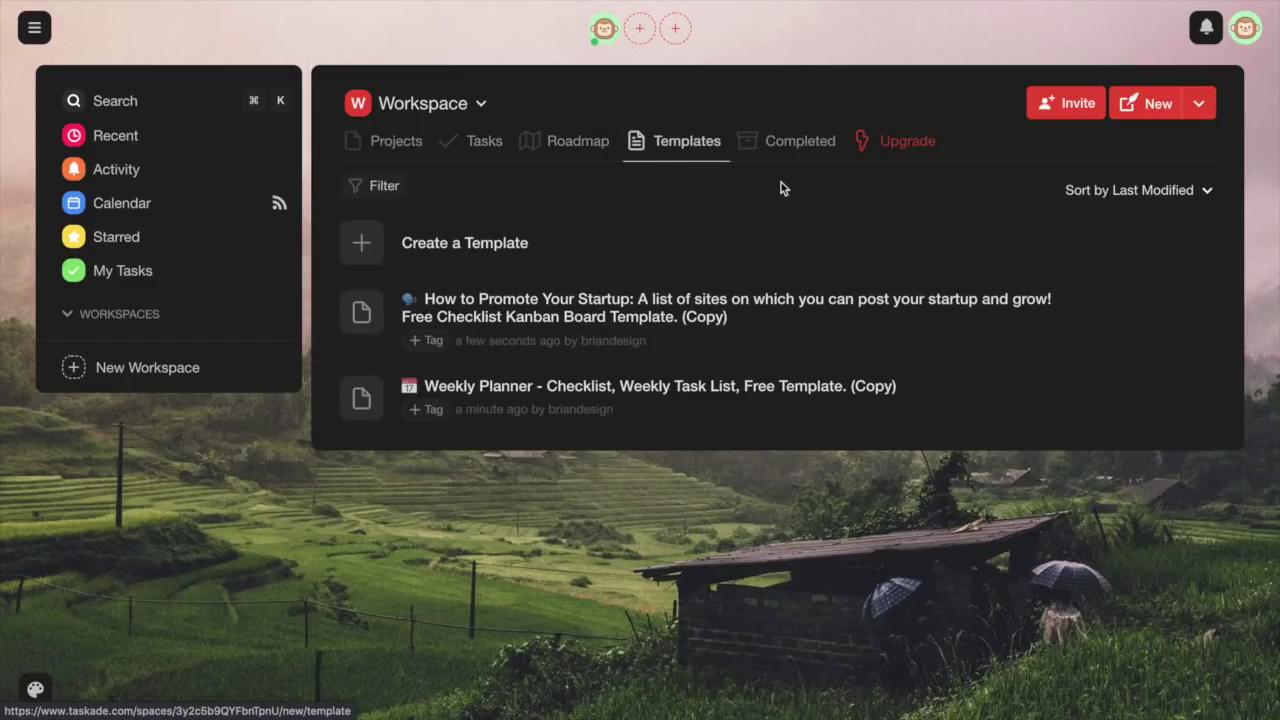
left_click(779, 145)
left_click(381, 143)
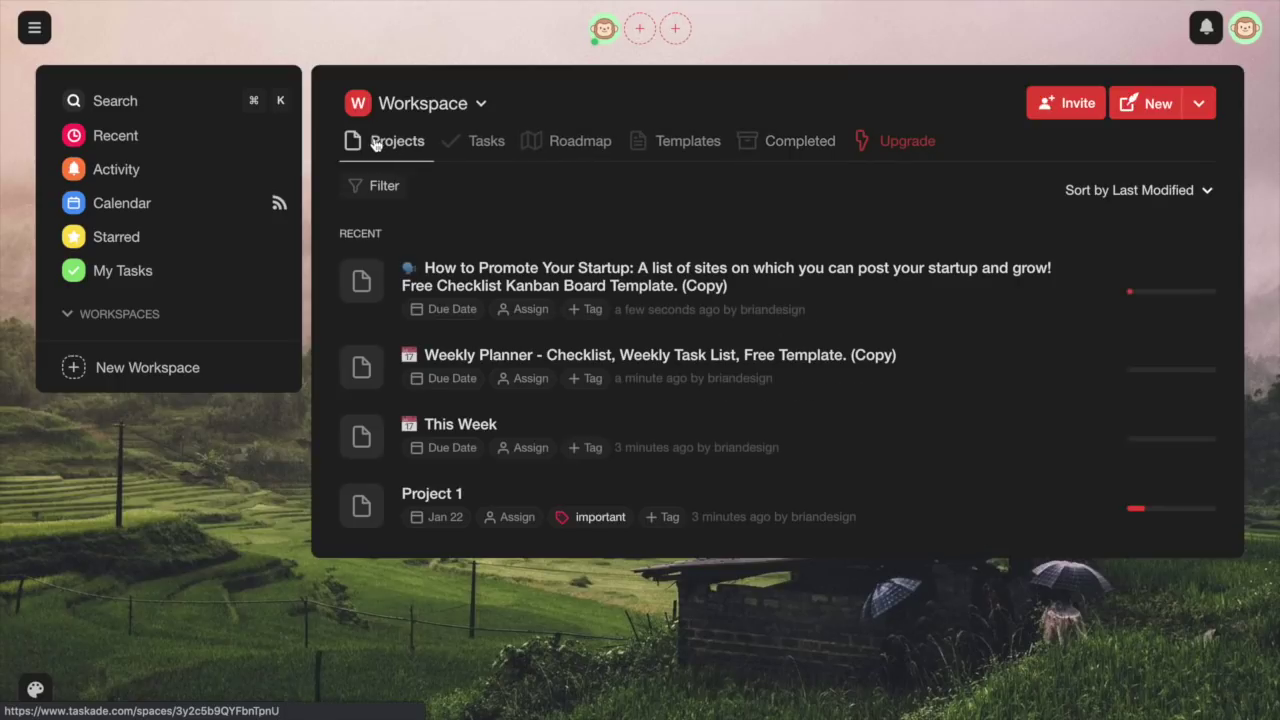
View Recent and Activity, then open Project 1 from its Calendar due date.
left_click(152, 137)
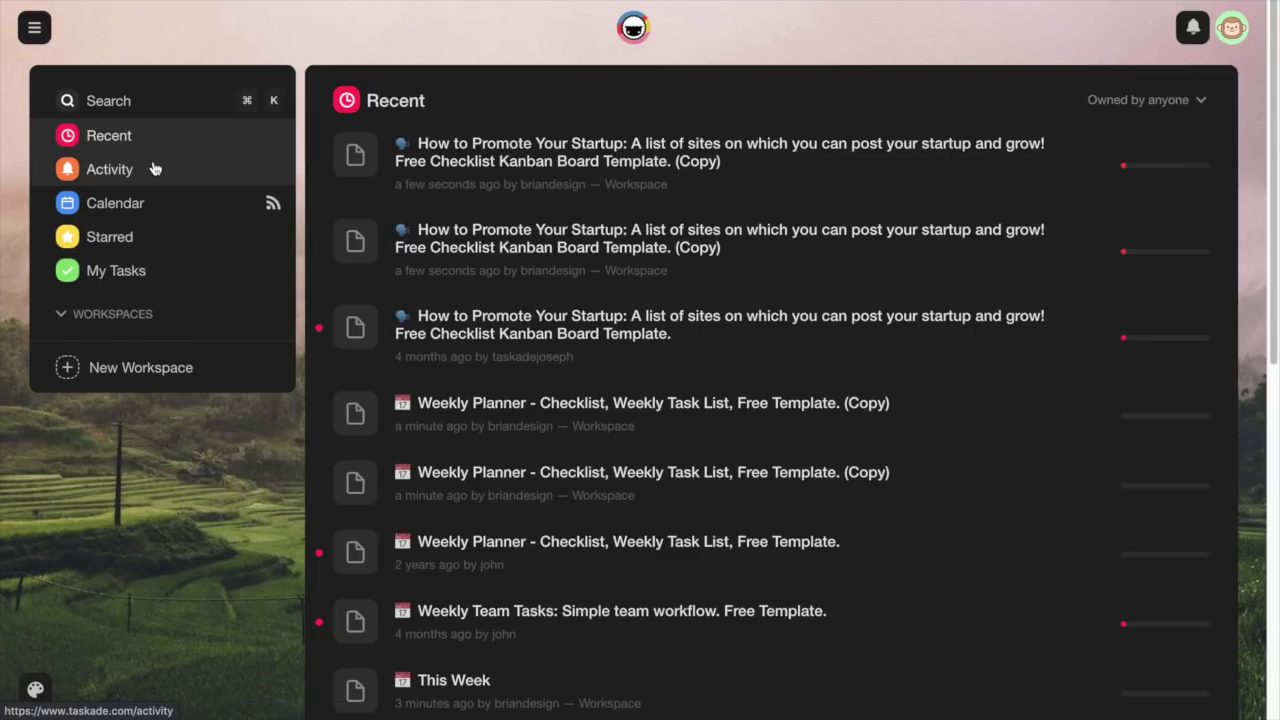
left_click(155, 169)
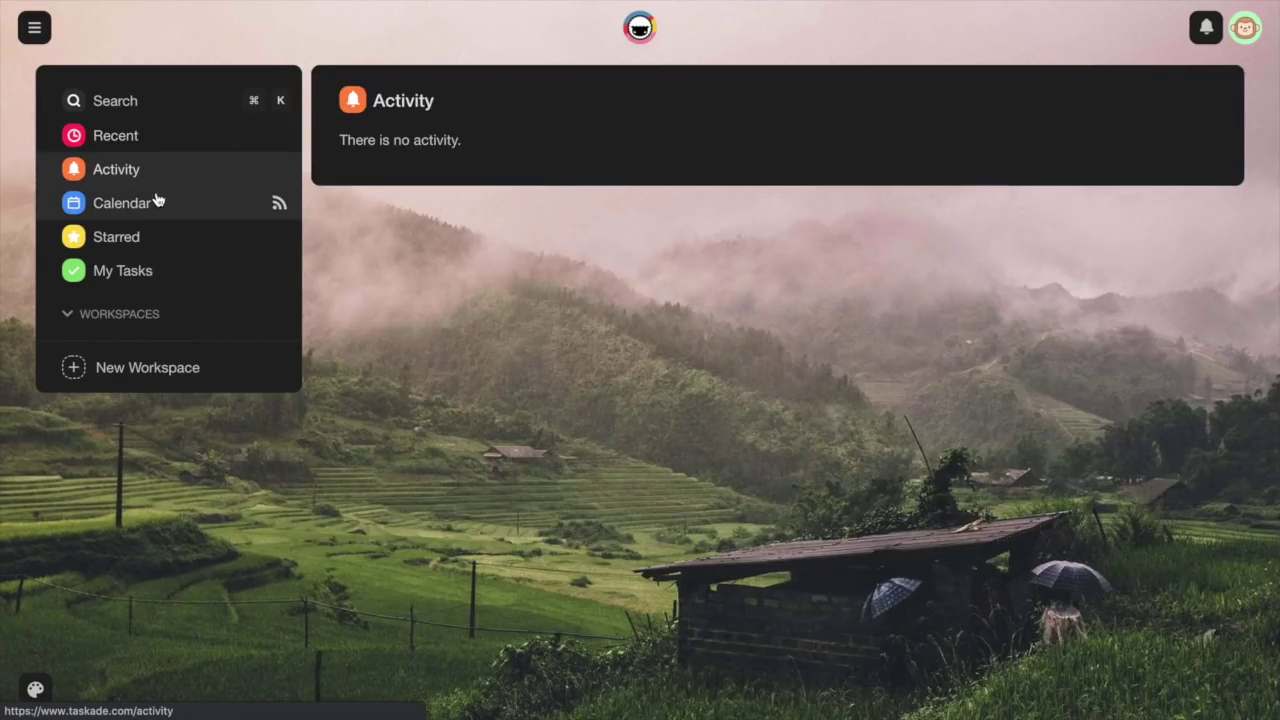
left_click(157, 205)
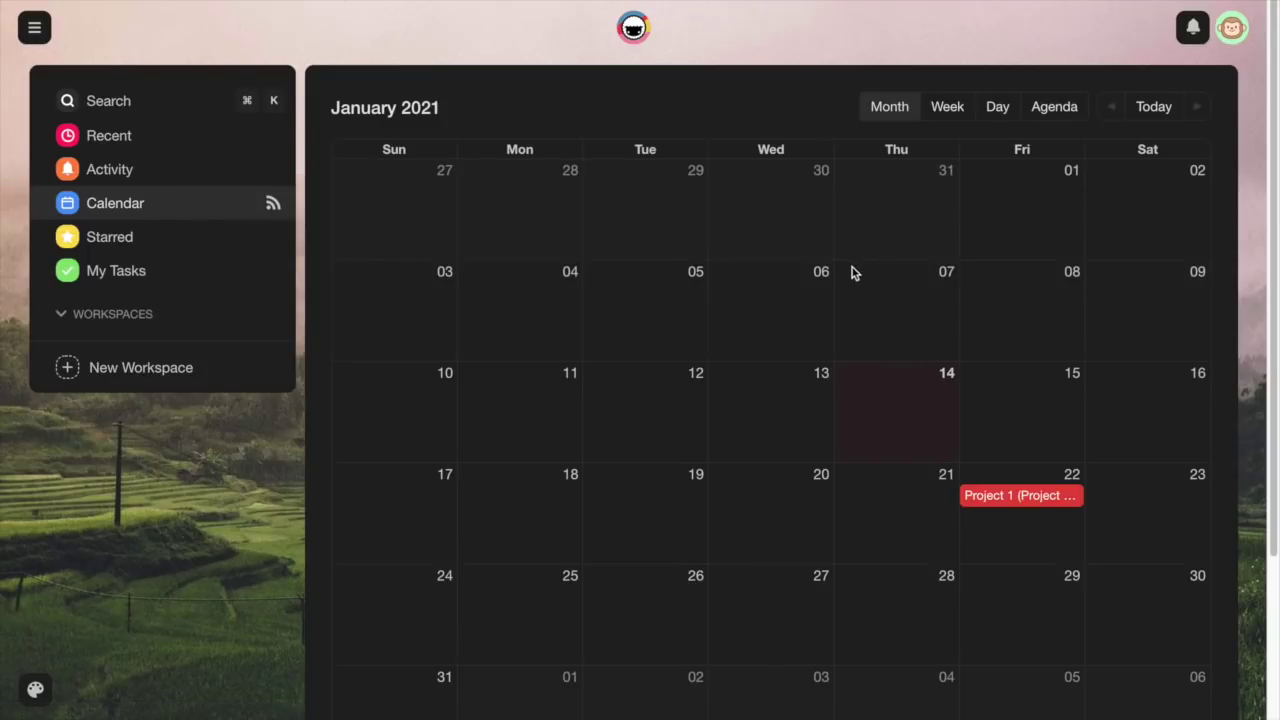
scroll(852, 270, "down", 2)
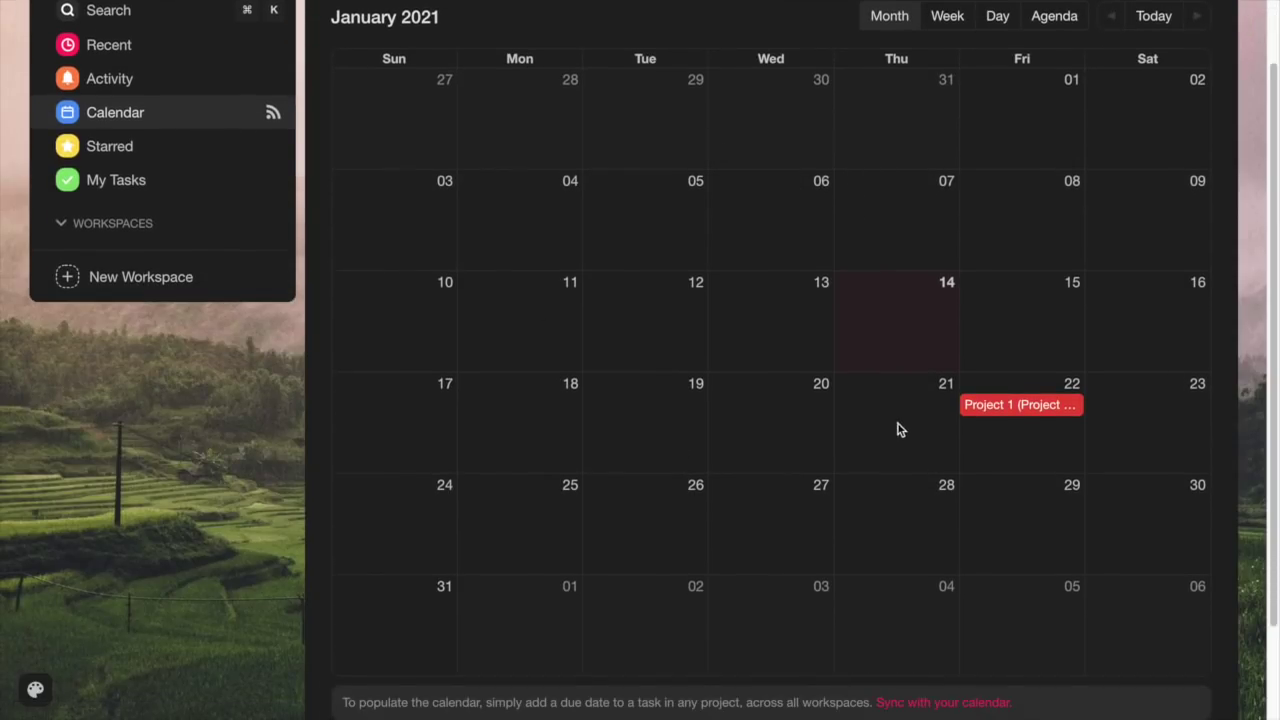
left_click(1018, 405)
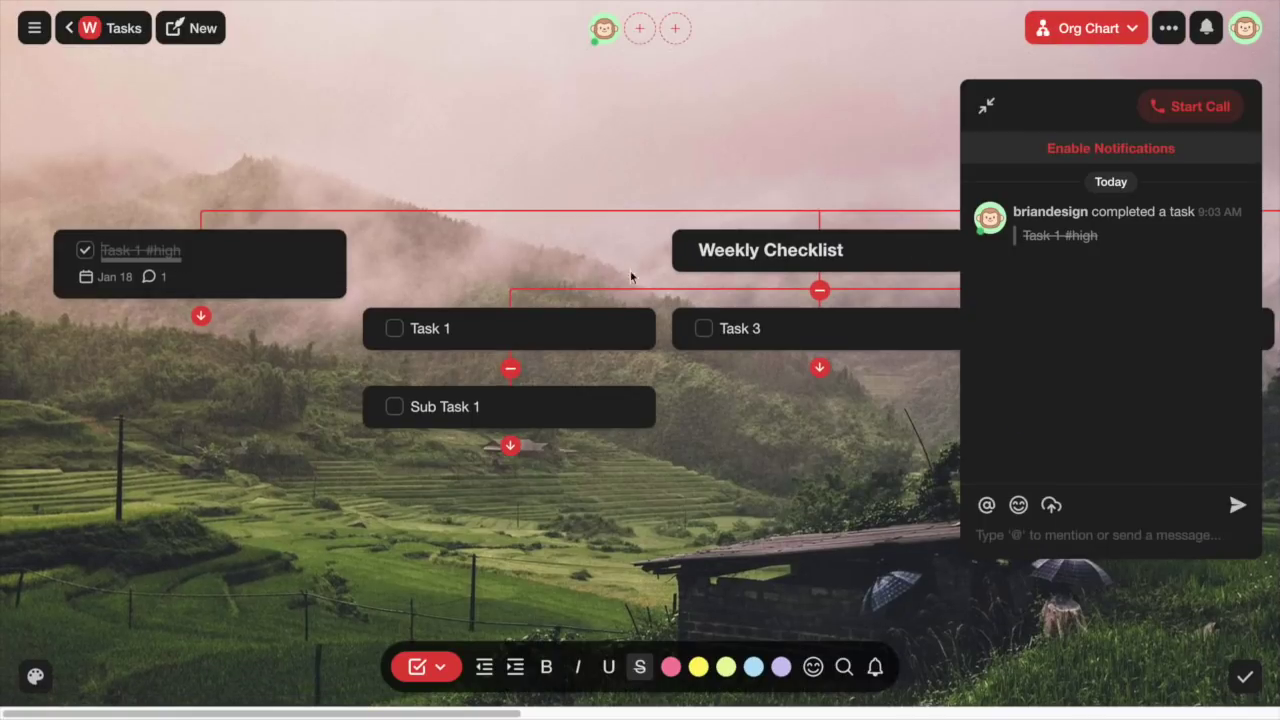
scroll(734, 320, "right", 5)
scroll(682, 303, "left", 5)
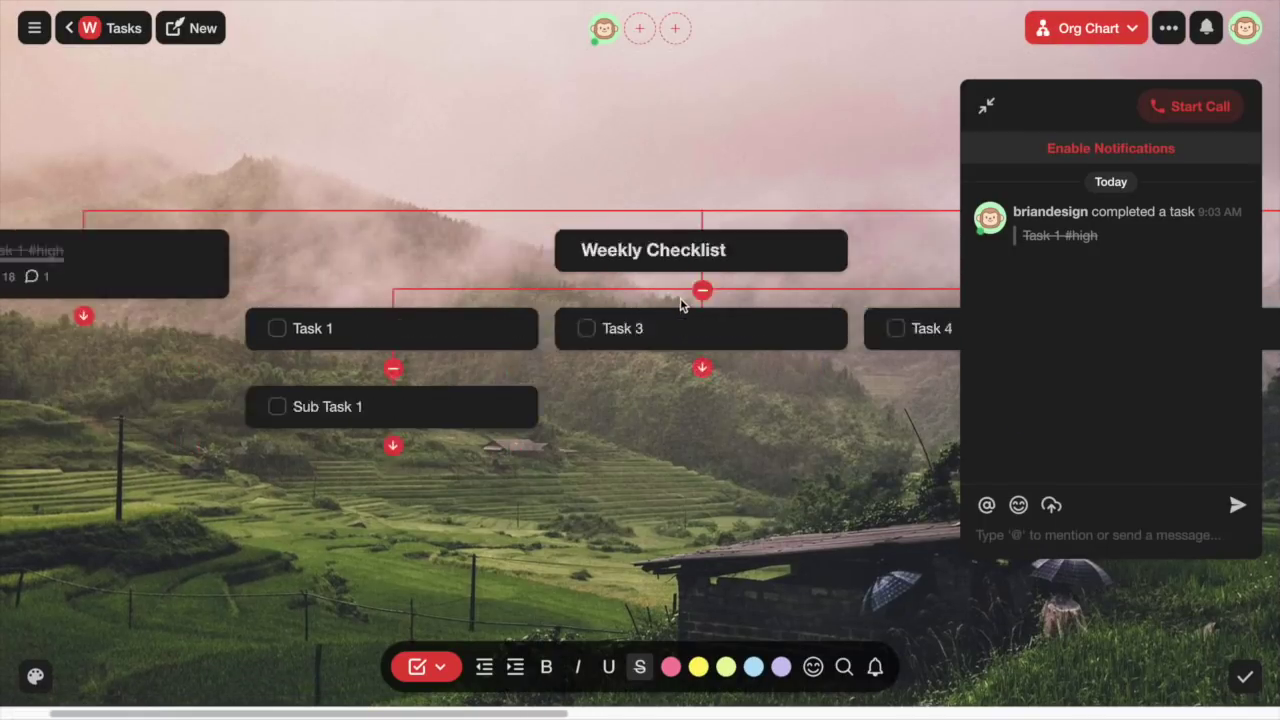
left_click(86, 30)
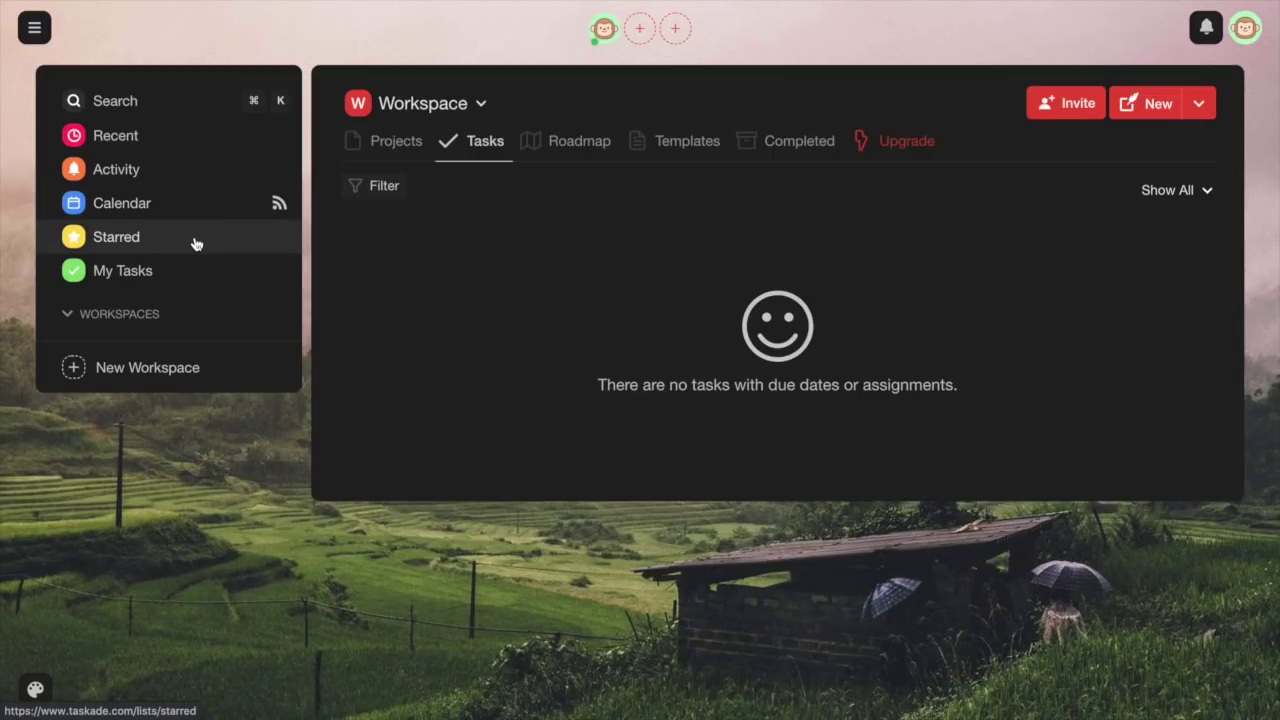
Check Starred and My Tasks, then reopen the Workspace from the Workspaces list.
left_click(195, 244)
left_click(191, 277)
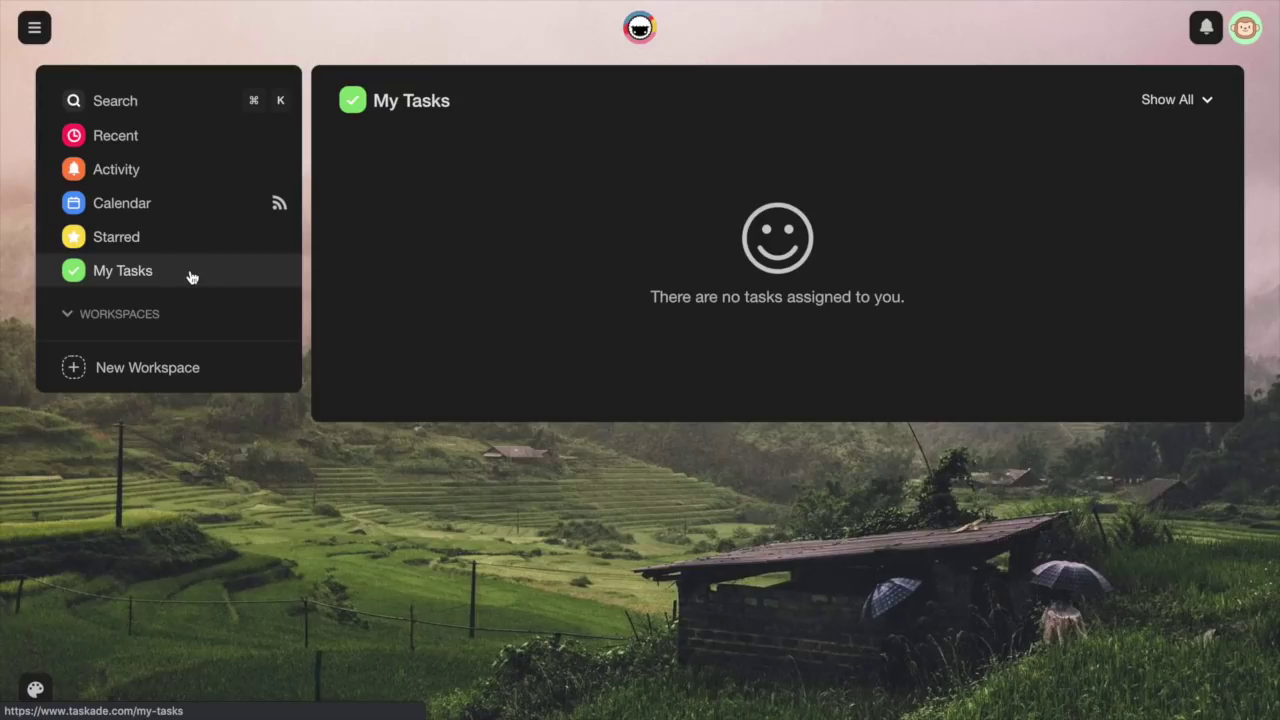
left_click(178, 314)
left_click(179, 342)
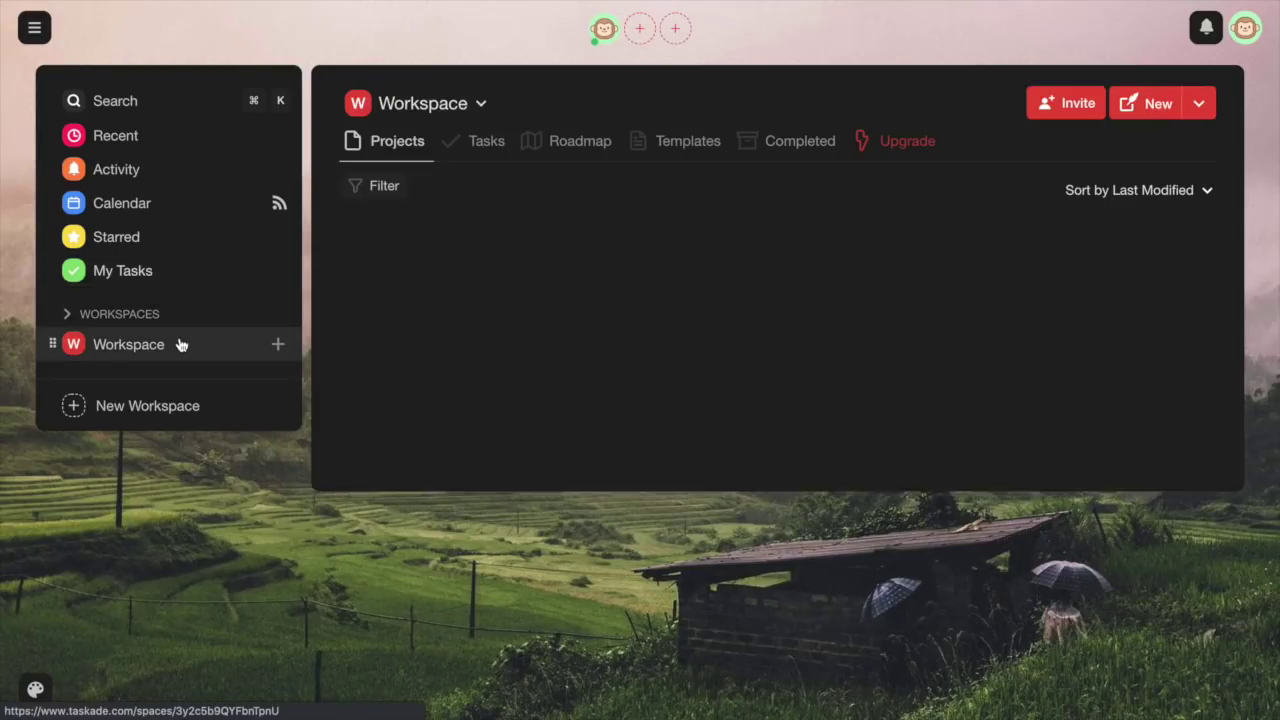
Create a workspace named 'Workspace 2', skip the invite prompt, and return to Workspace.
left_click(172, 408)
type("Workspace 2")
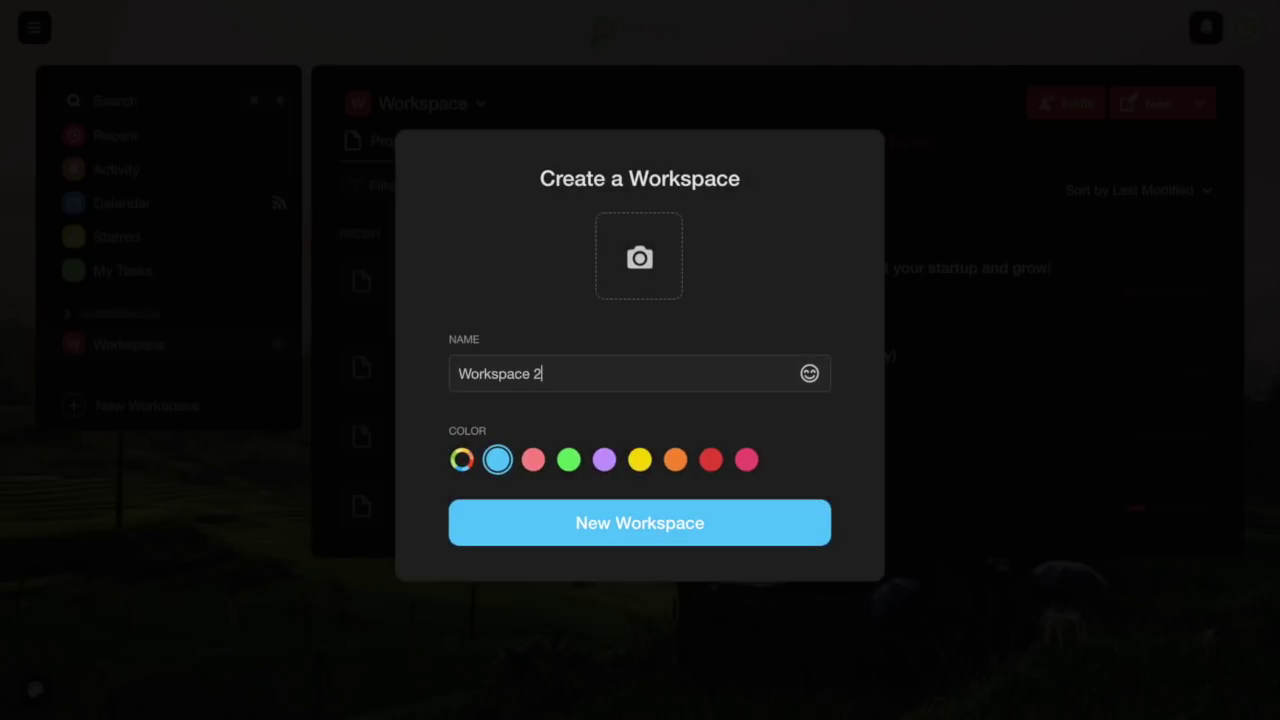
left_click(623, 526)
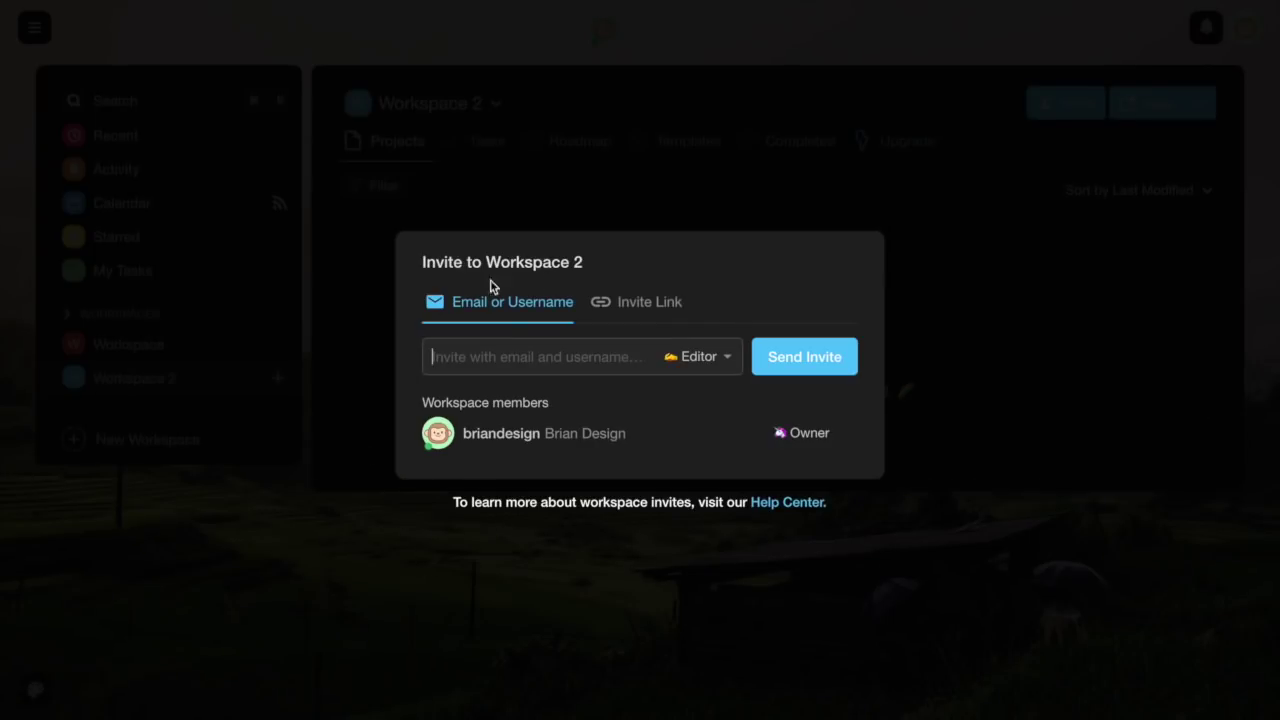
left_click(349, 373)
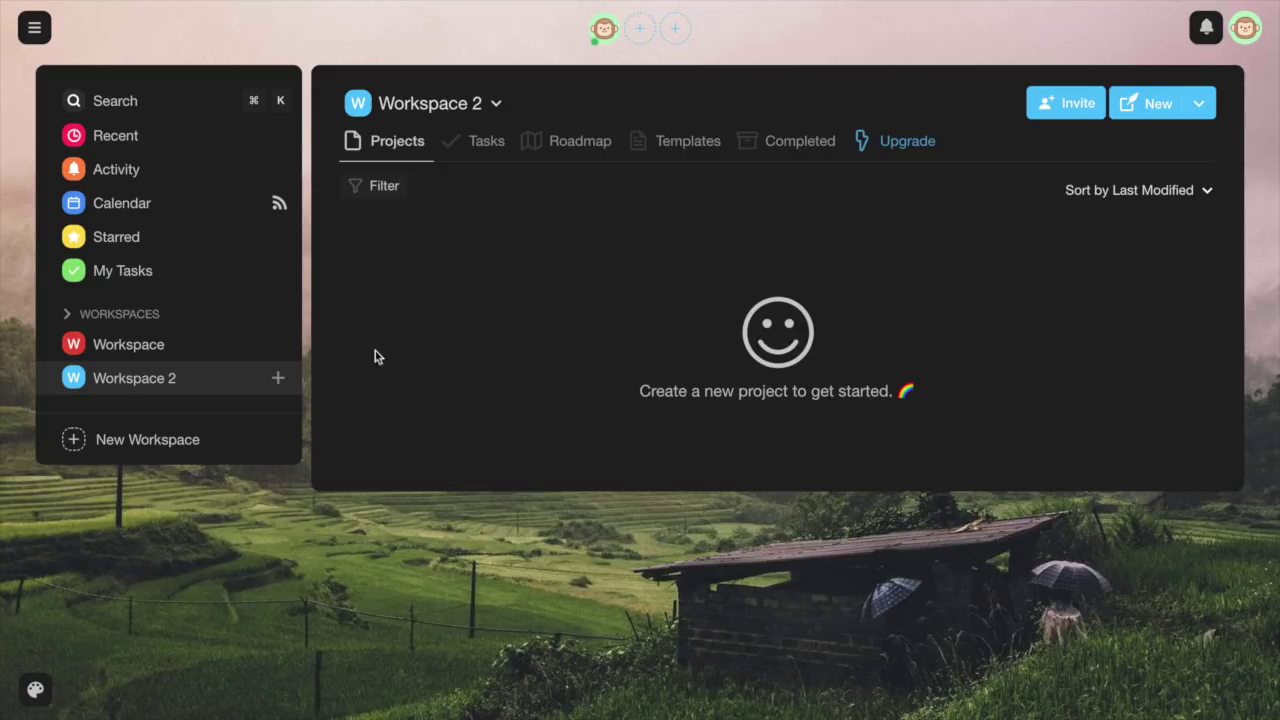
left_click(141, 355)
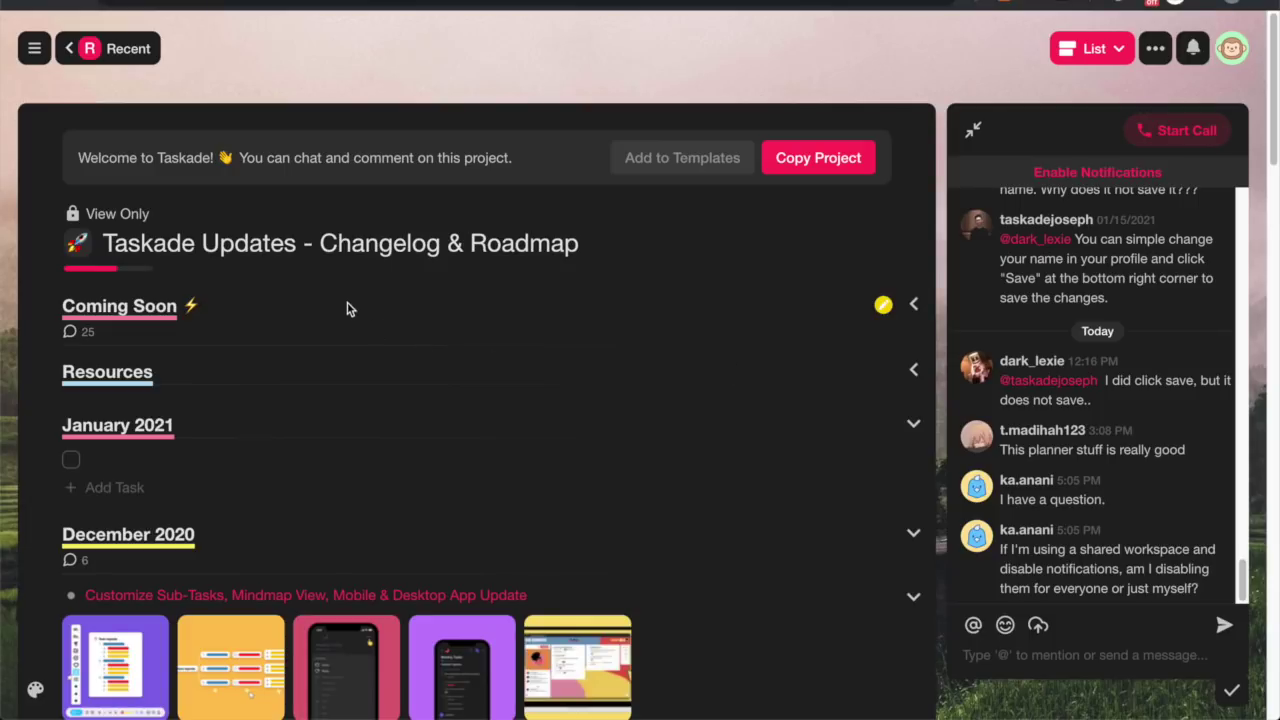
Scroll through the changelog's monthly entries, reviewing the December 2020 and November 2020 updates.
scroll(731, 398, "down", 5)
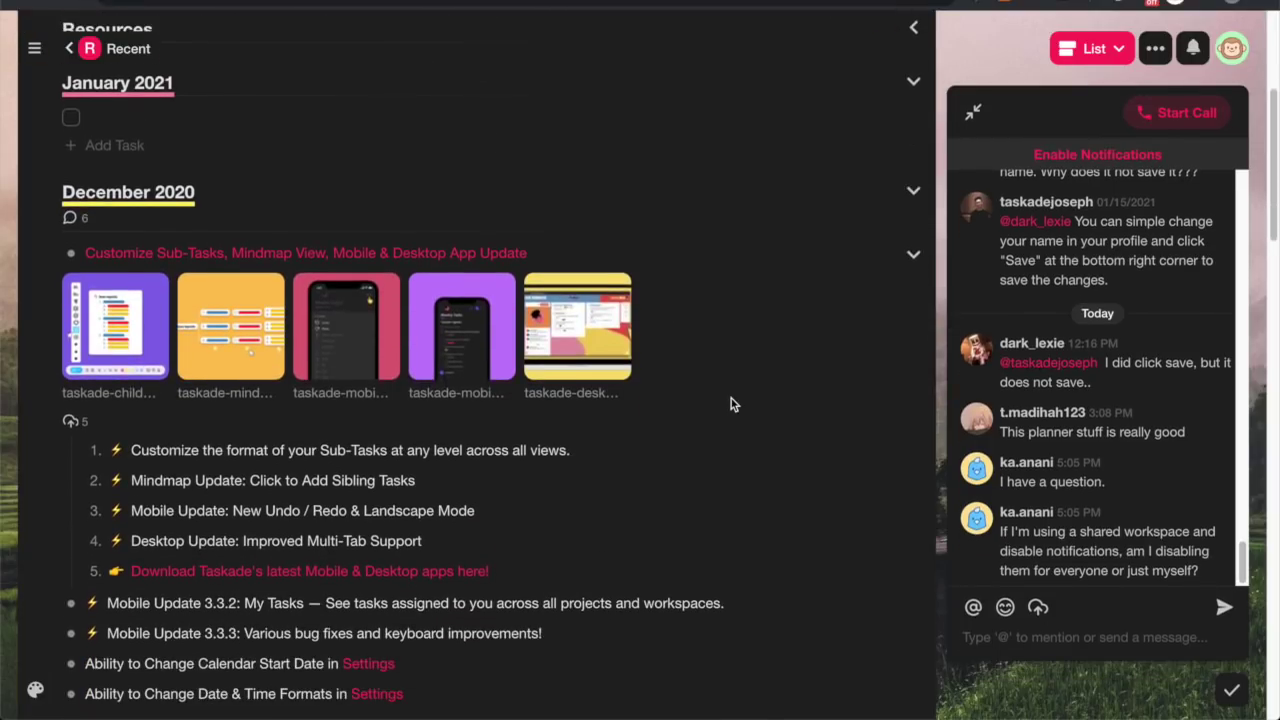
scroll(753, 416, "down", 1)
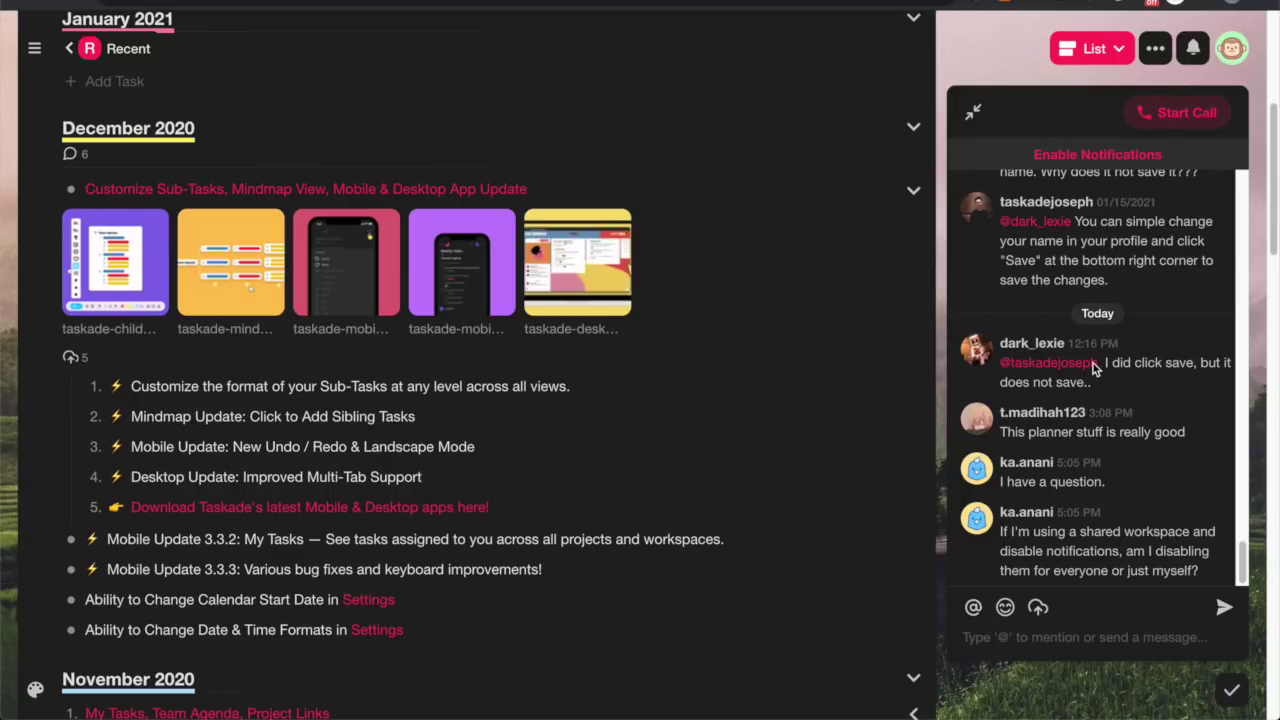
scroll(1093, 363, "up", 1)
scroll(1093, 363, "up", 10)
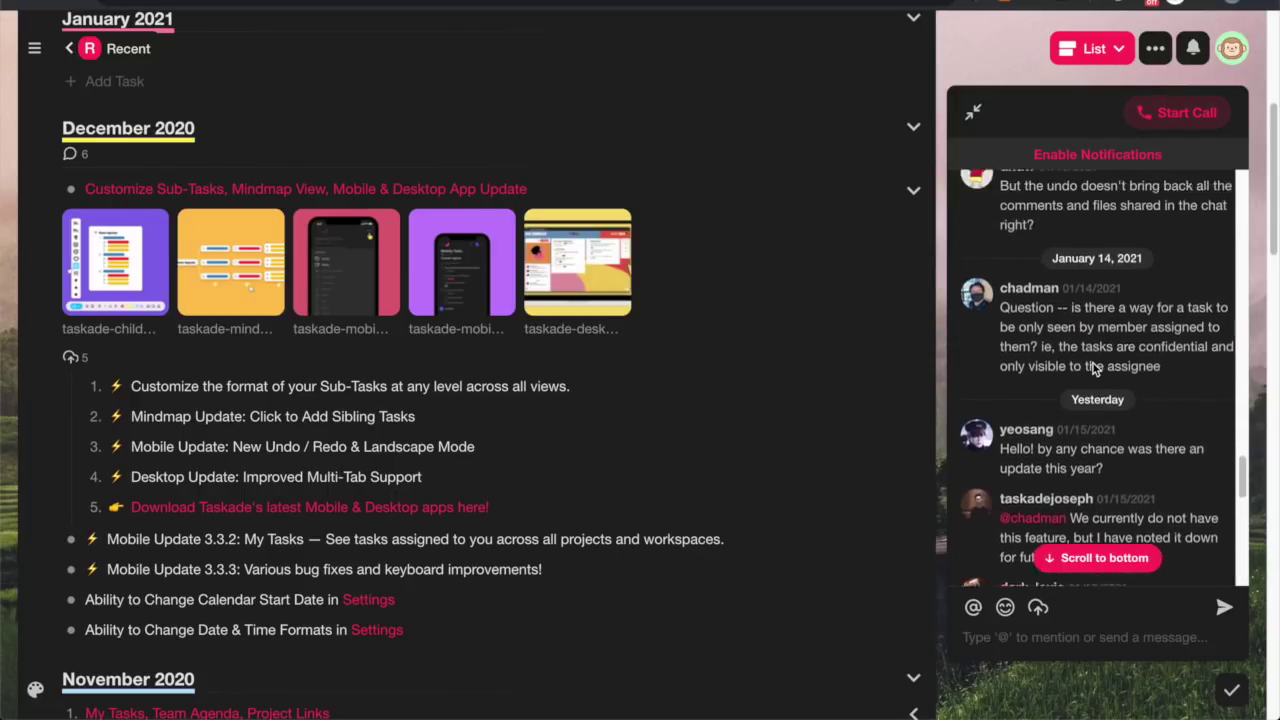
scroll(1093, 363, "up", 8)
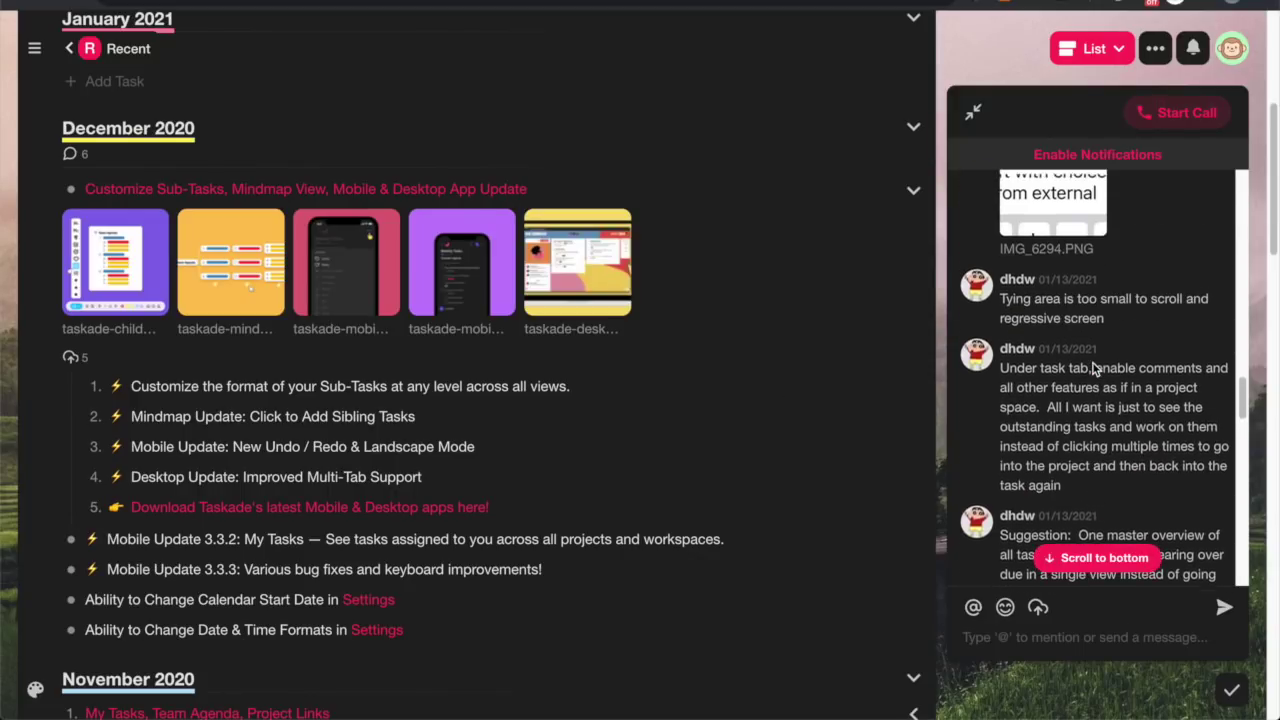
scroll(817, 455, "down", 8)
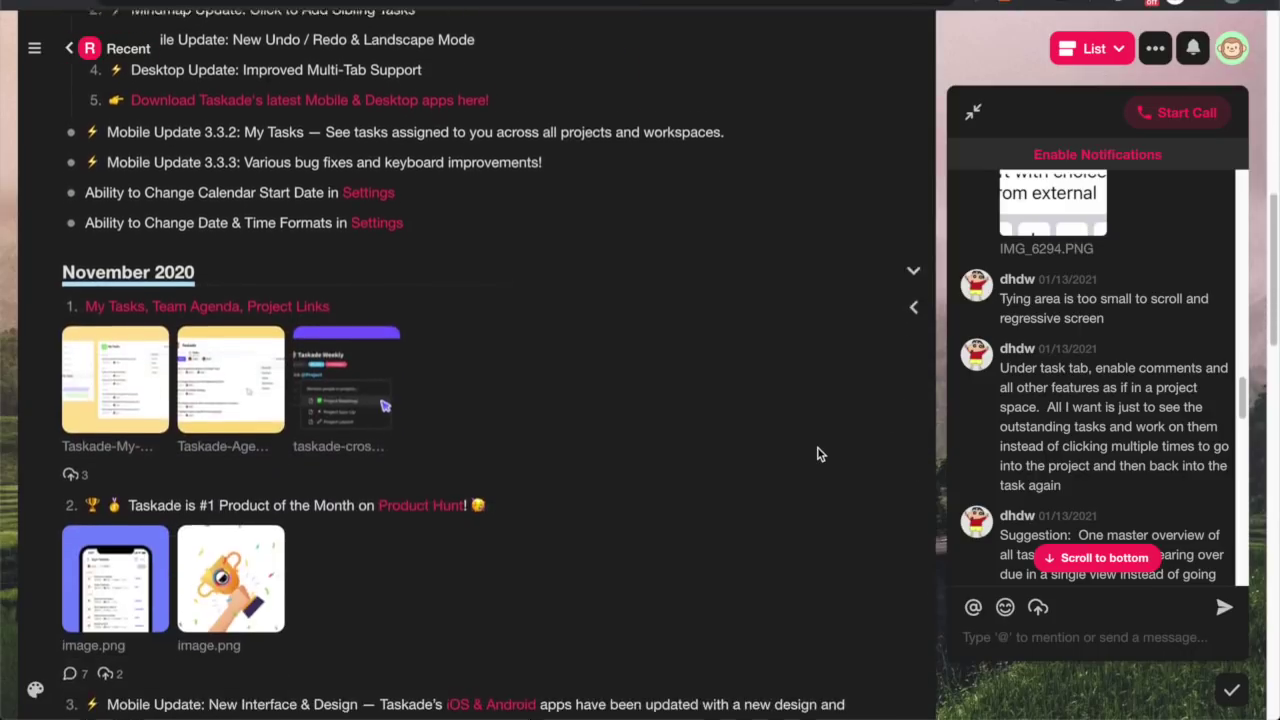
scroll(817, 455, "down", 5)
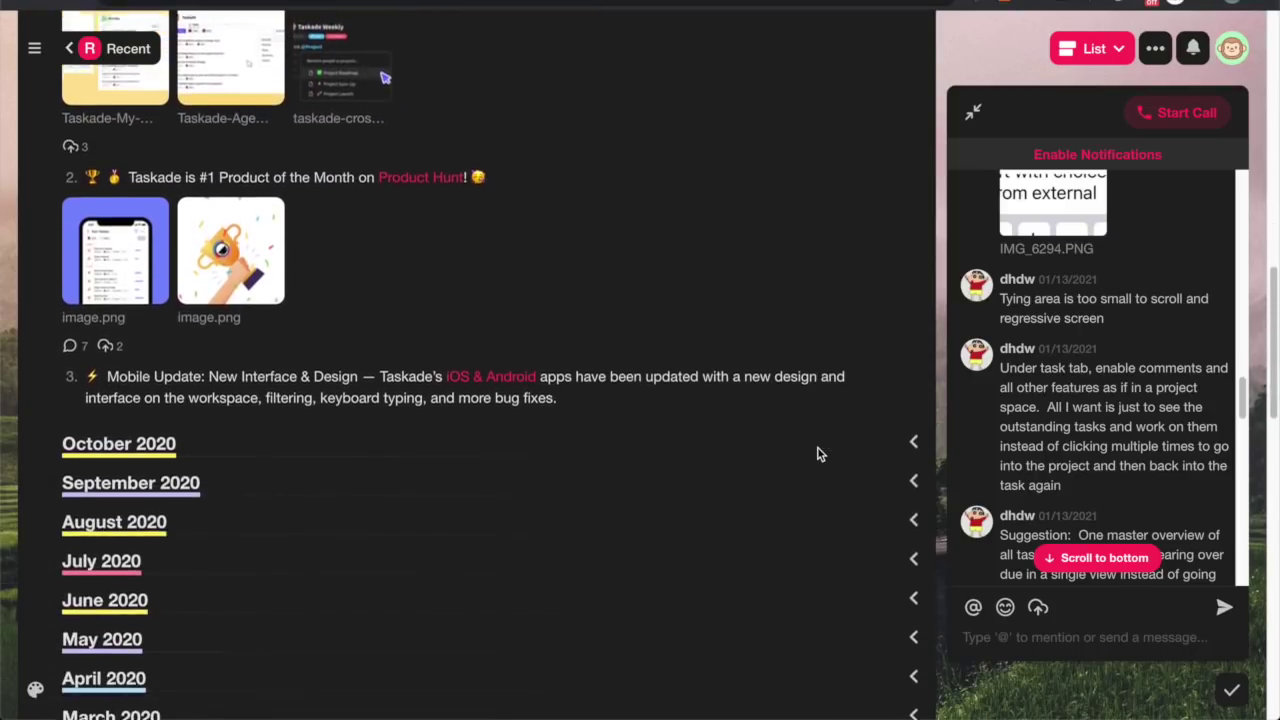
scroll(817, 455, "up", 1)
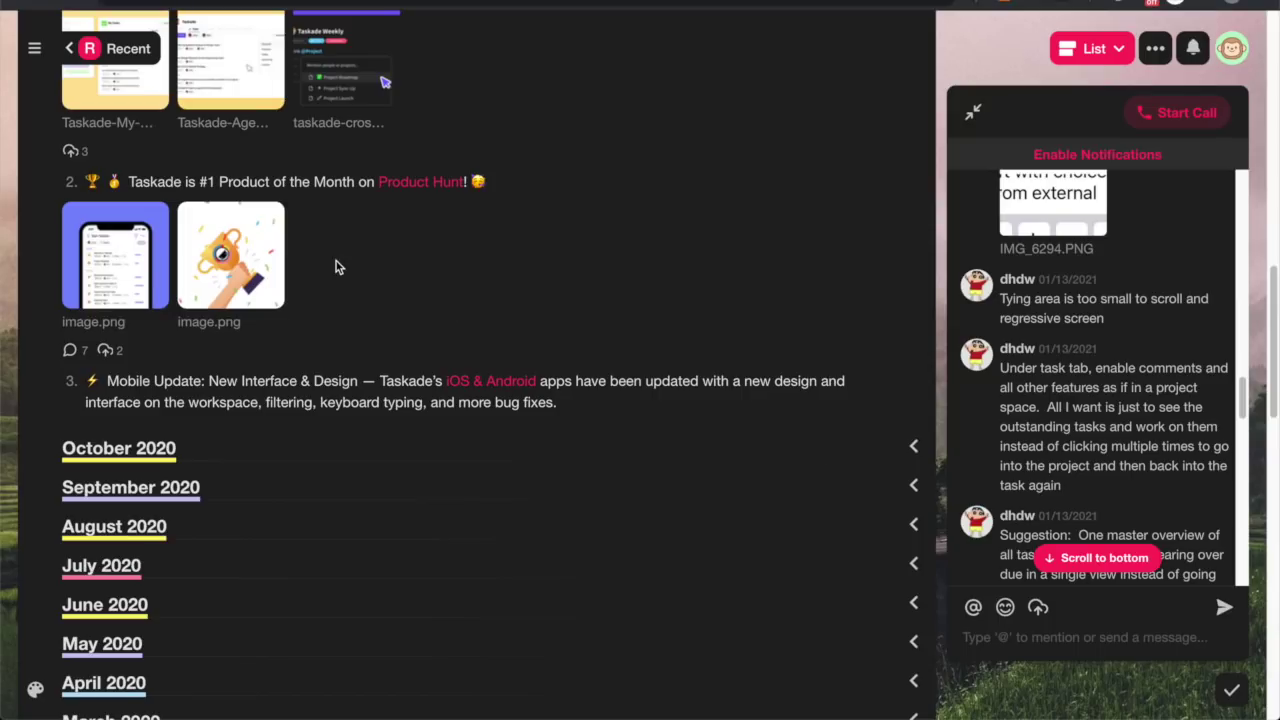
scroll(336, 266, "up", 4)
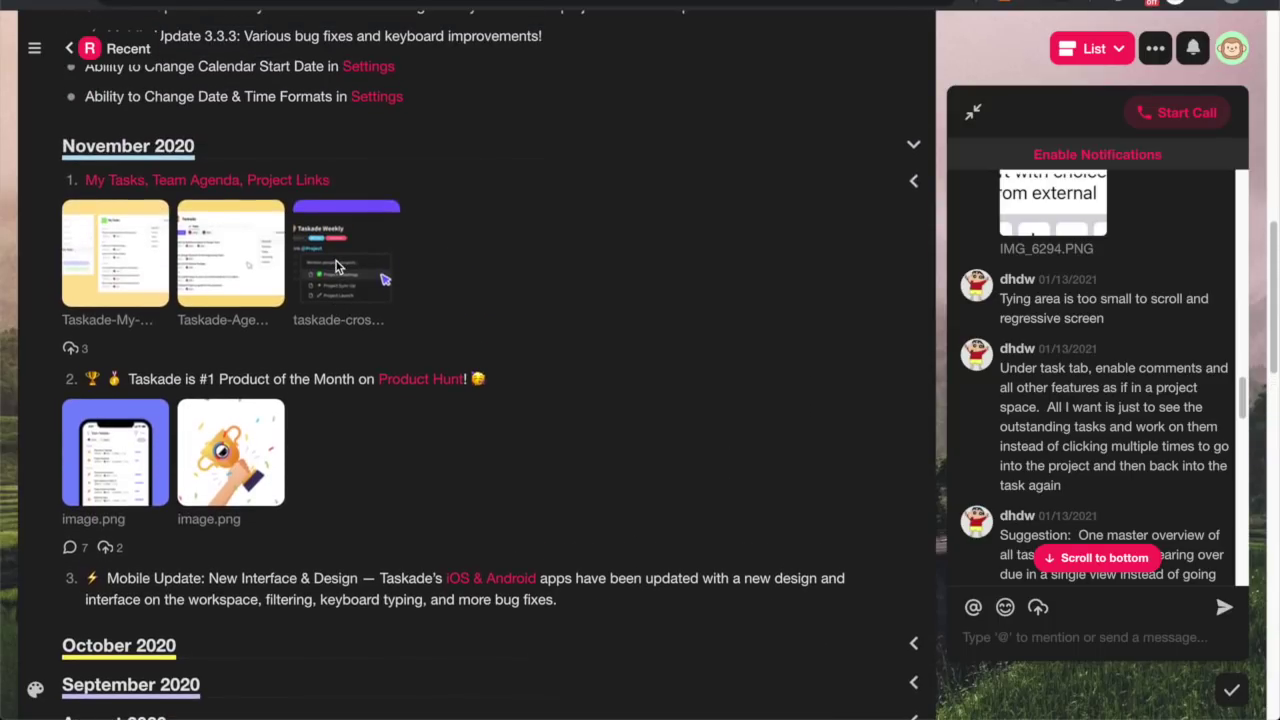
scroll(82, 481, "down", 10)
scroll(82, 481, "down", 10)
scroll(82, 481, "down", 5)
scroll(82, 481, "up", 13)
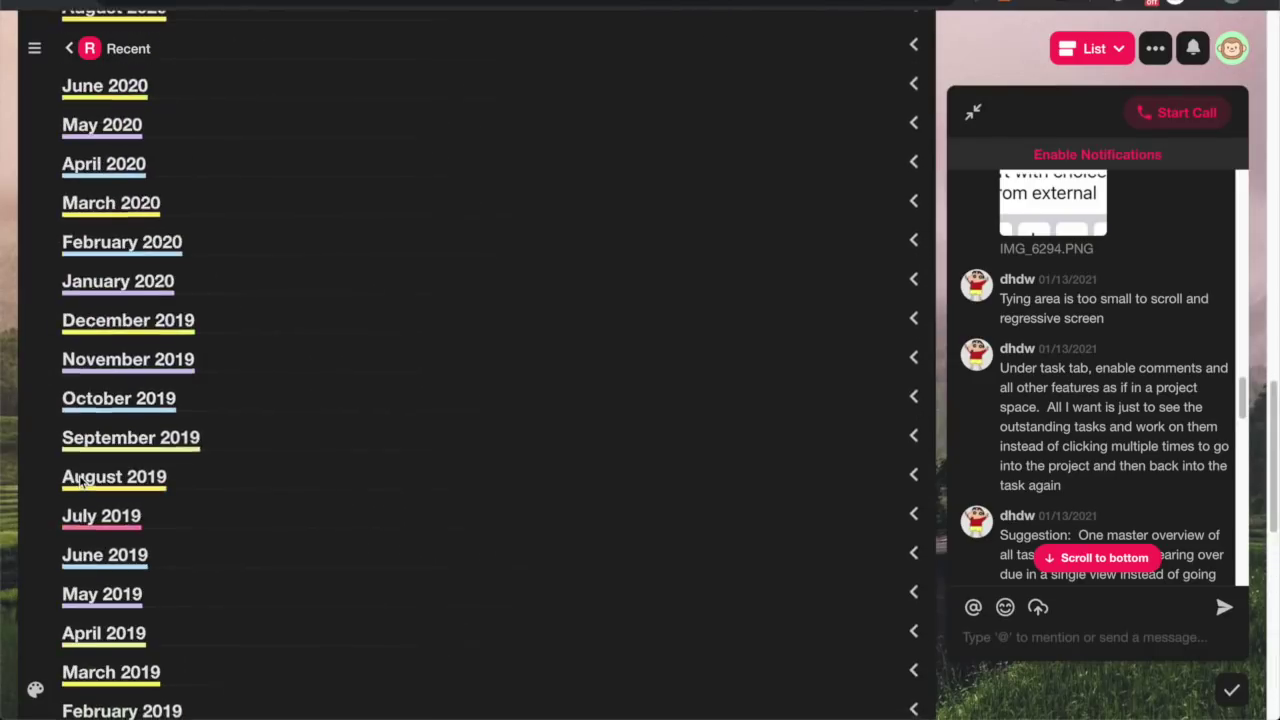
scroll(80, 481, "up", 20)
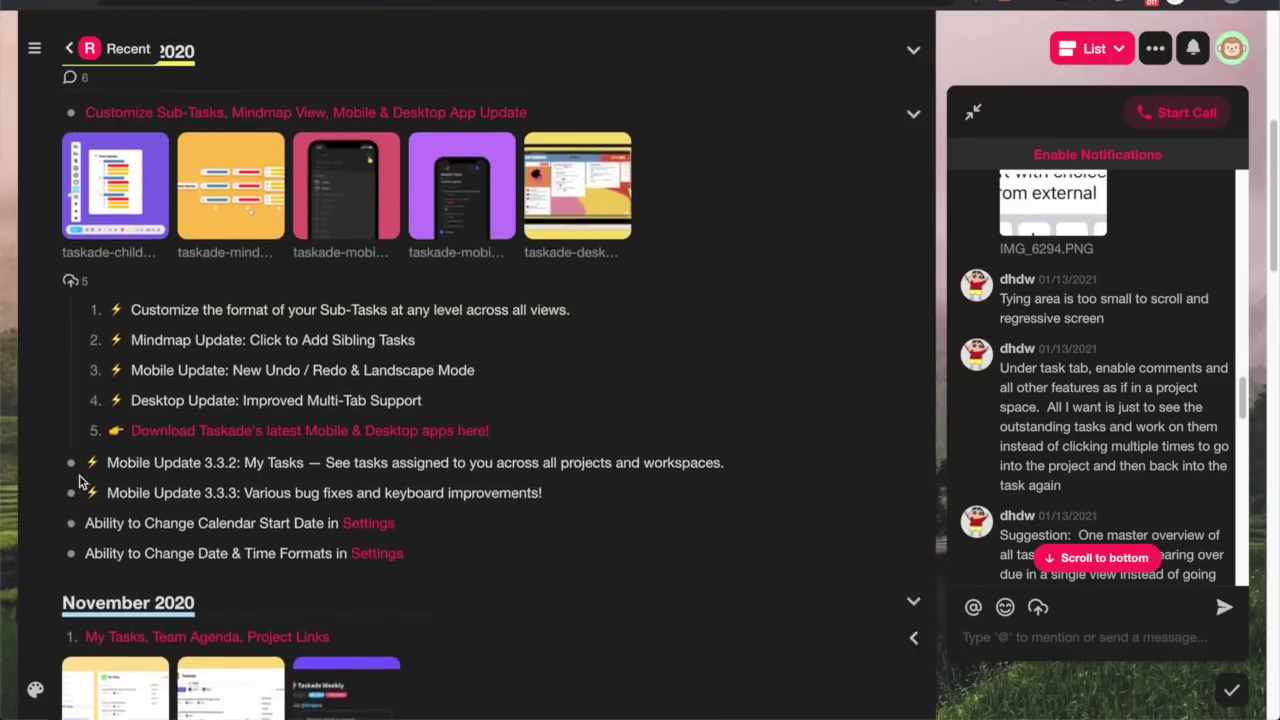
scroll(82, 481, "up", 3)
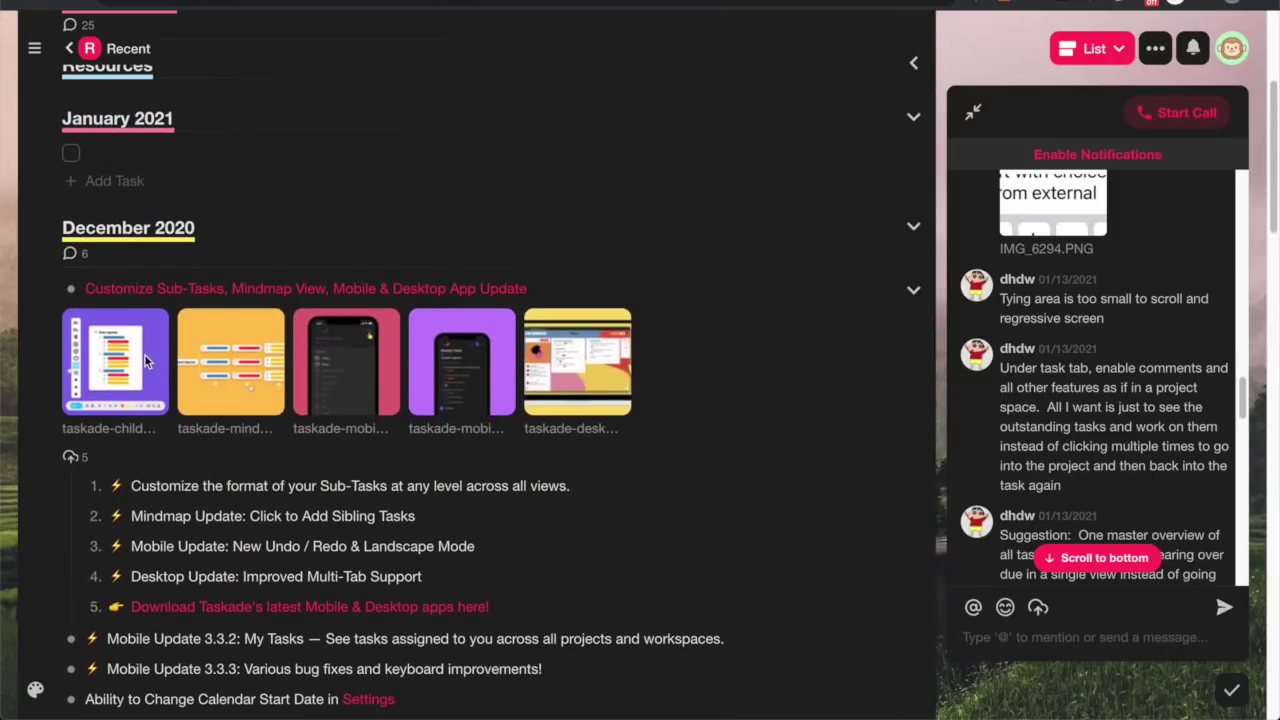
left_click(127, 357)
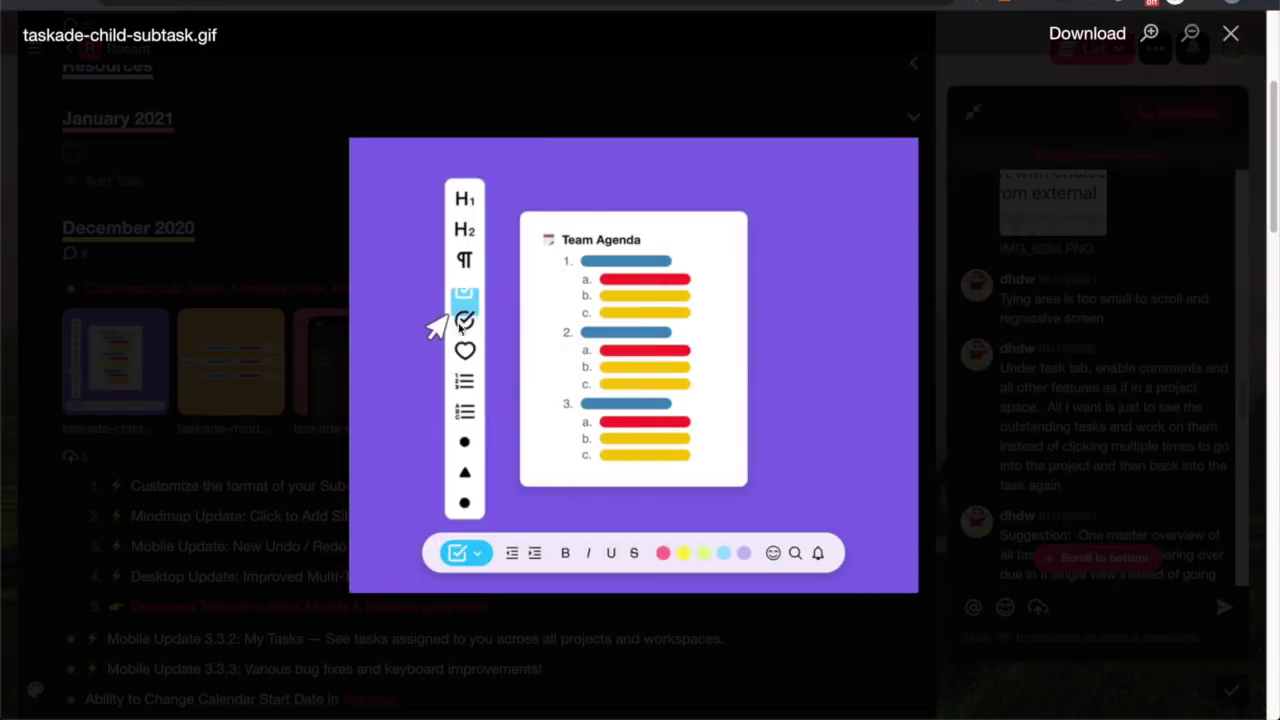
left_click(285, 254)
scroll(292, 436, "down", 1)
left_click(365, 345)
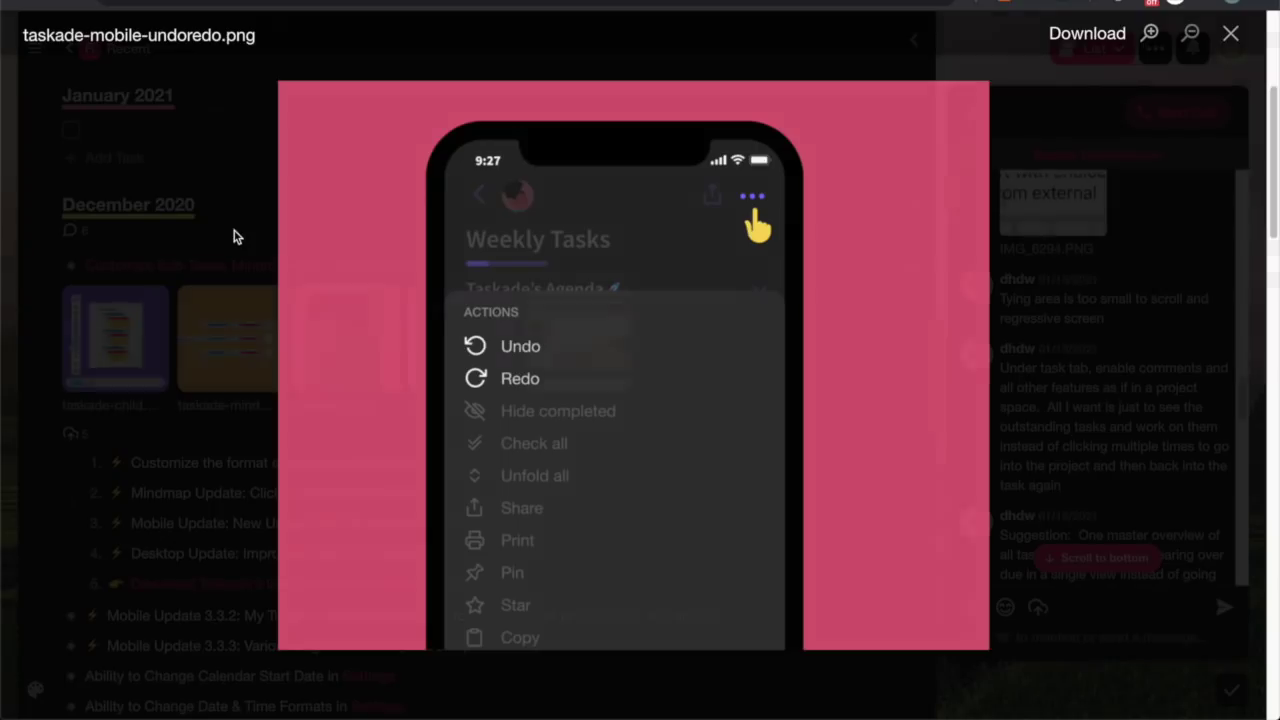
left_click(234, 237)
scroll(199, 476, "down", 3)
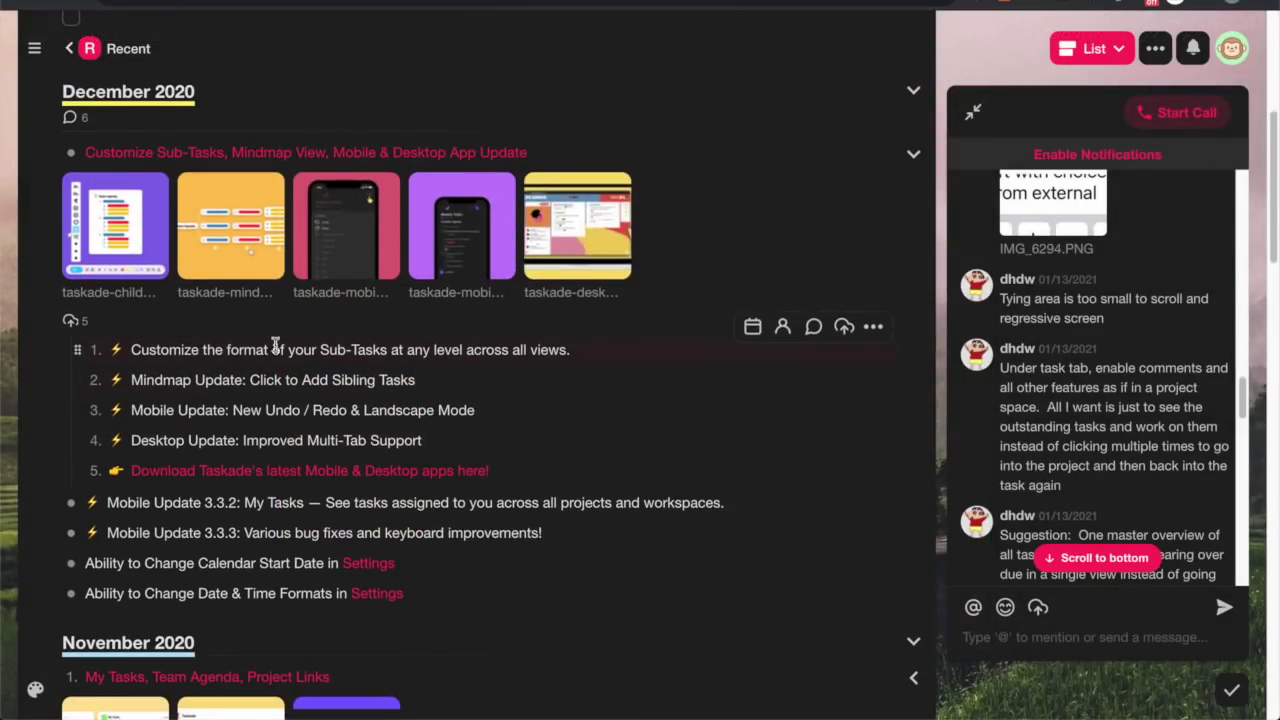
scroll(236, 482, "down", 2)
scroll(236, 482, "up", 7)
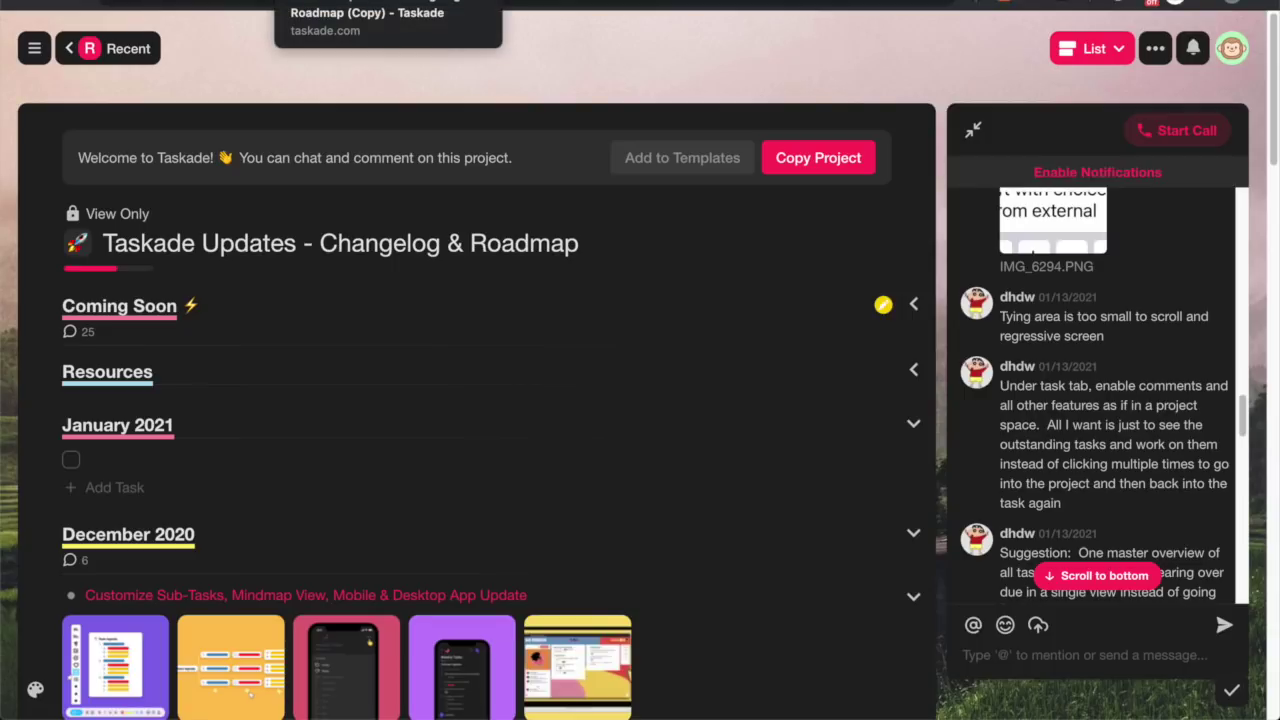
Switch to the changelog copy in Workspace 2 and scroll down to the 2020 sections.
left_click(385, 2)
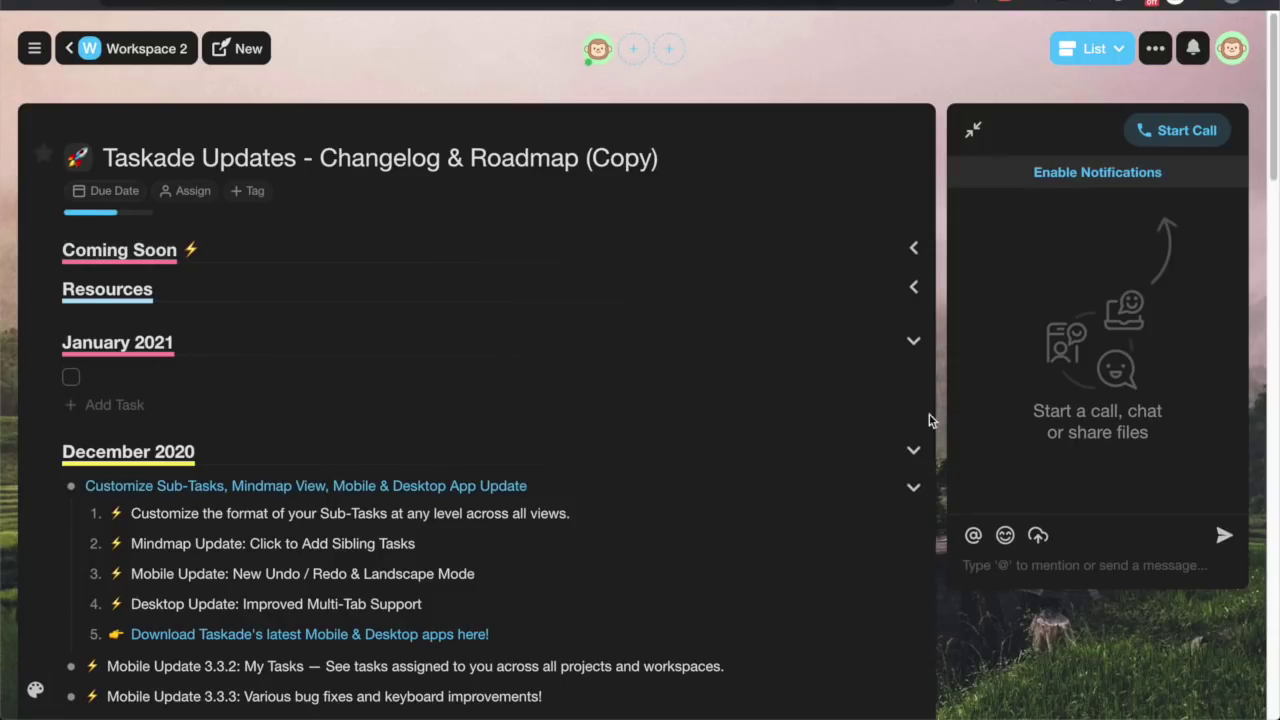
scroll(857, 434, "down", 2)
scroll(857, 434, "up", 2)
scroll(862, 408, "down", 3)
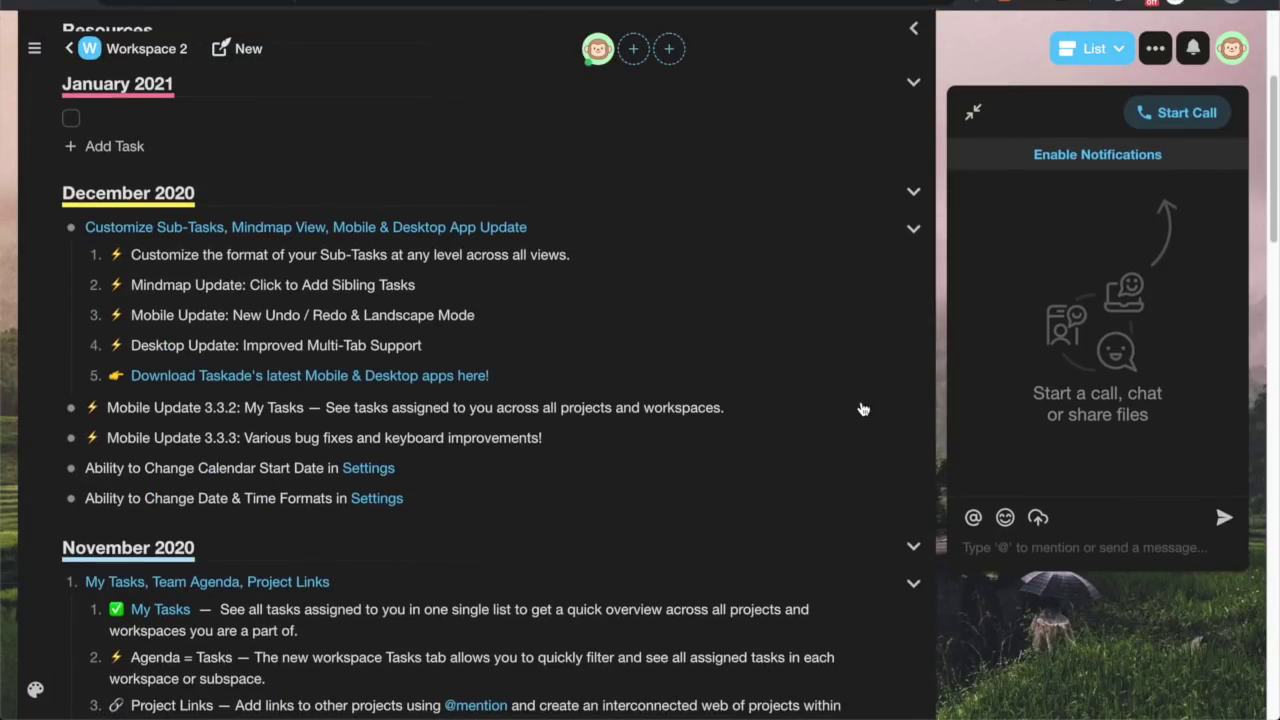
scroll(863, 409, "down", 2)
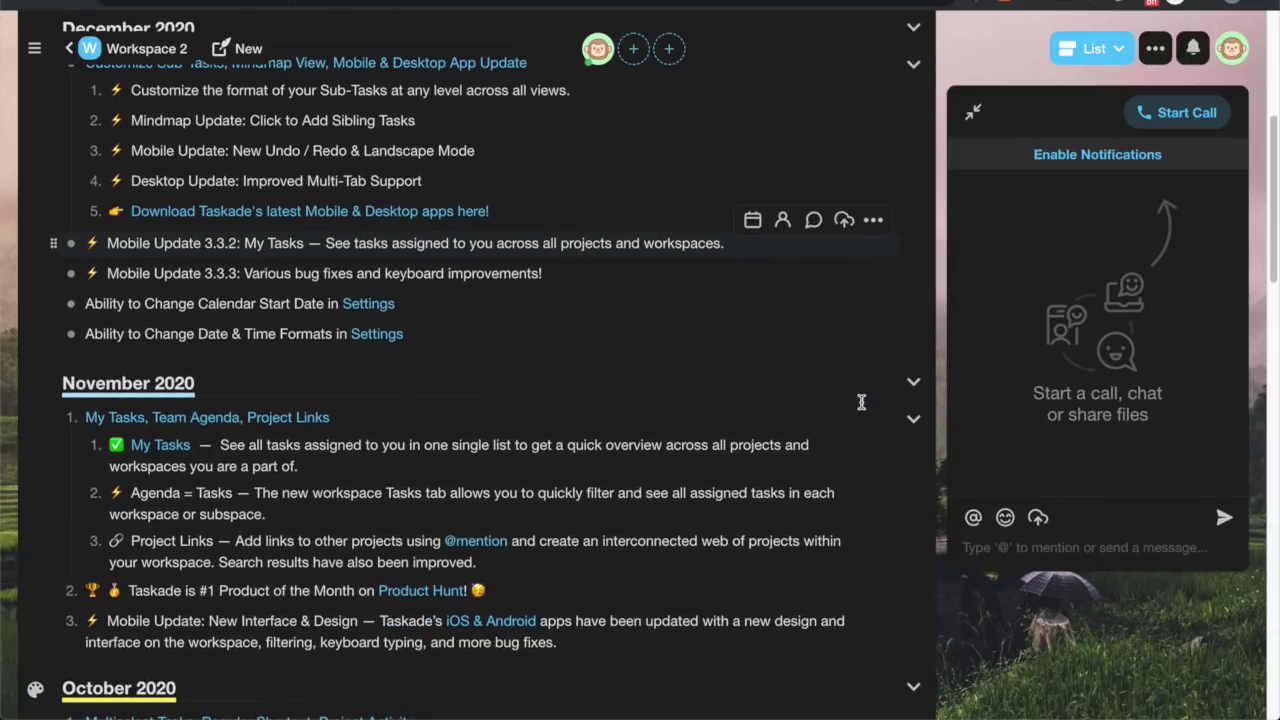
scroll(860, 401, "down", 2)
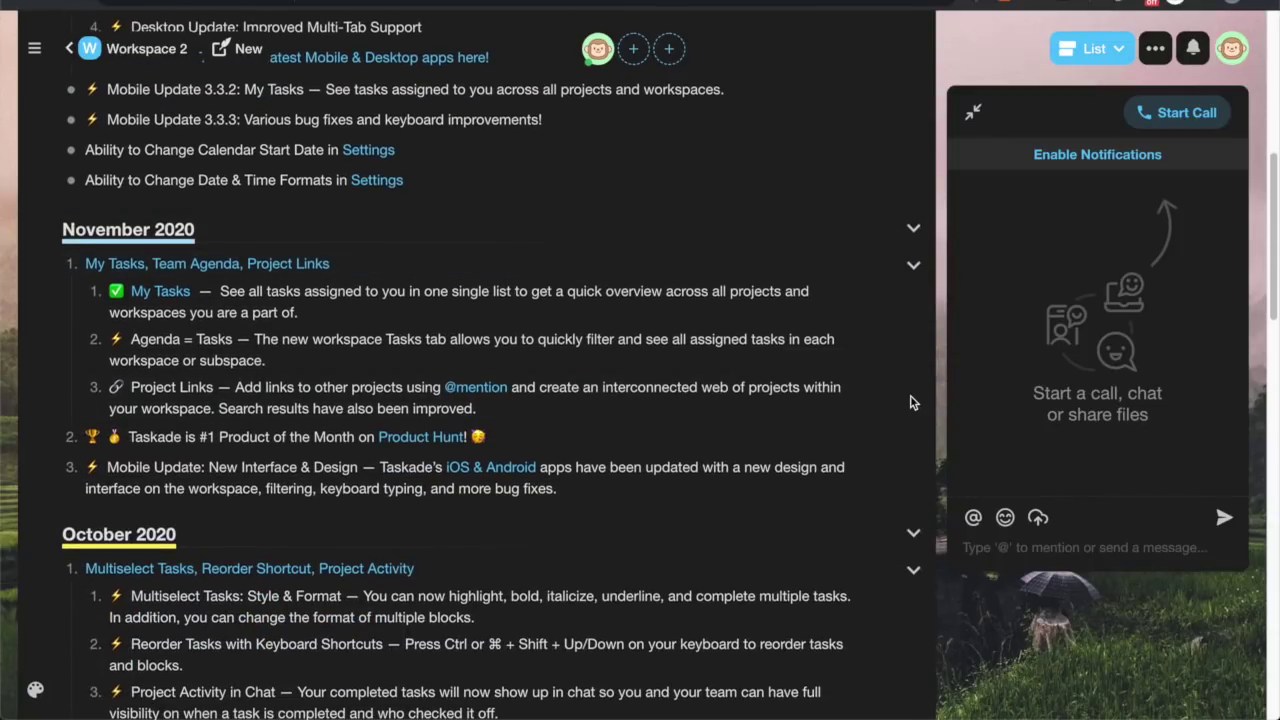
scroll(910, 402, "down", 3)
scroll(903, 565, "down", 2)
scroll(905, 565, "down", 2)
Expand the April 2020, June 2020 and September 2020 sections and look over their entries.
left_click(914, 457)
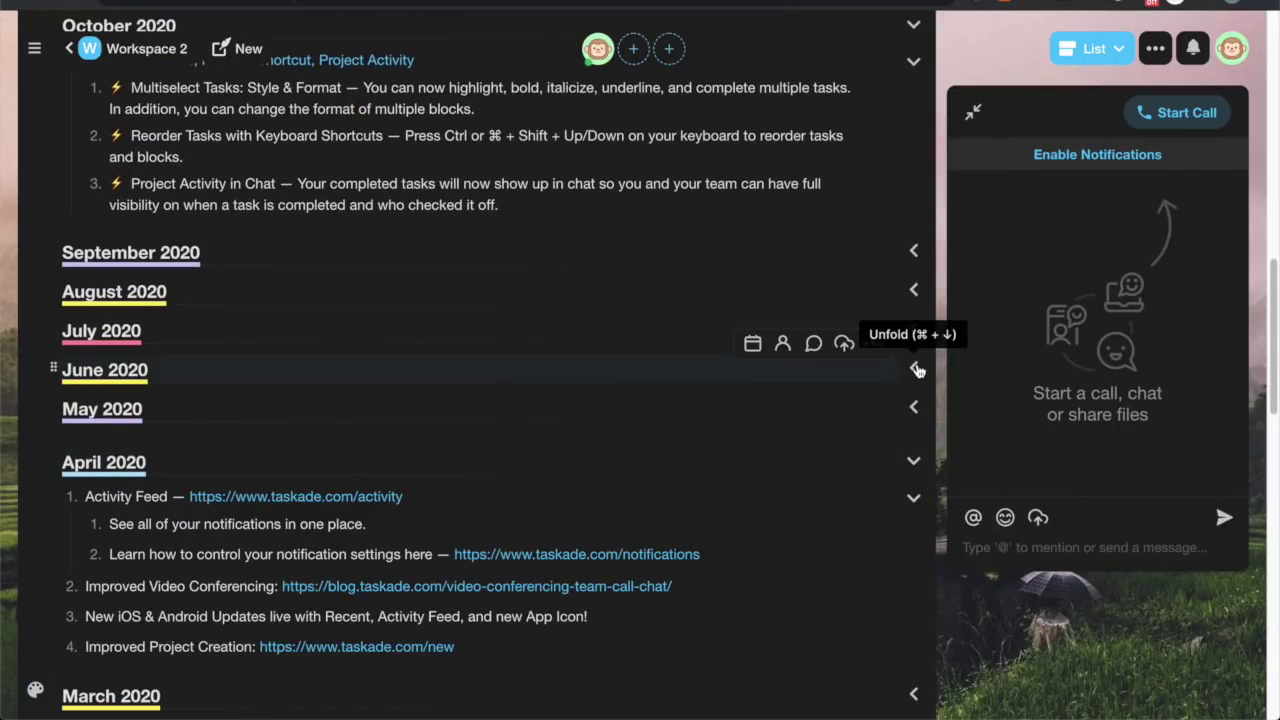
left_click(914, 370)
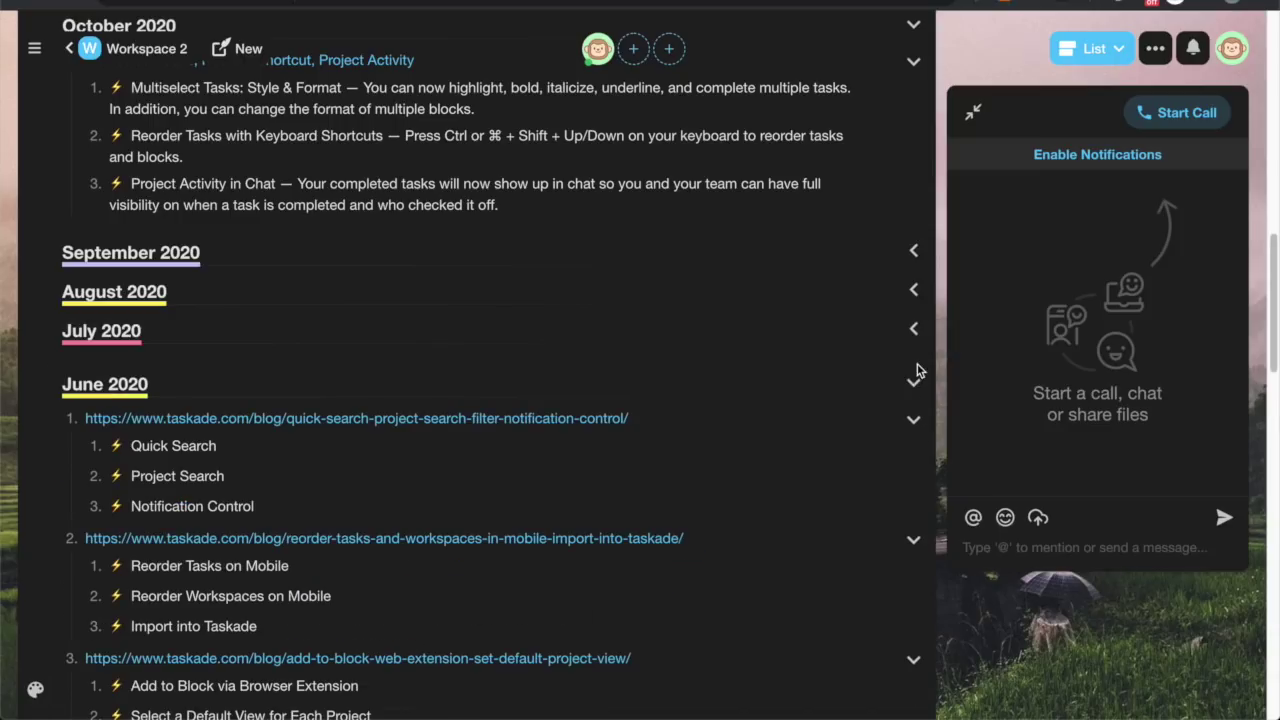
left_click(916, 252)
scroll(792, 233, "up", 6)
scroll(792, 234, "down", 3)
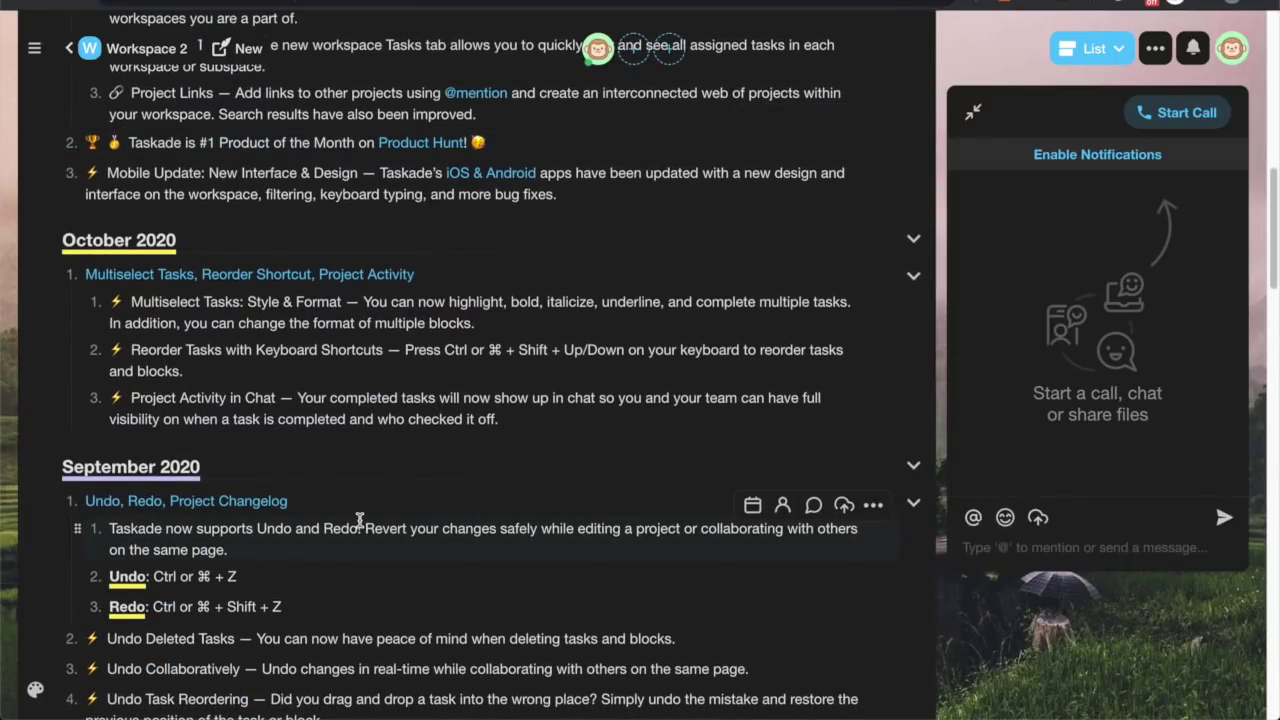
scroll(360, 519, "down", 4)
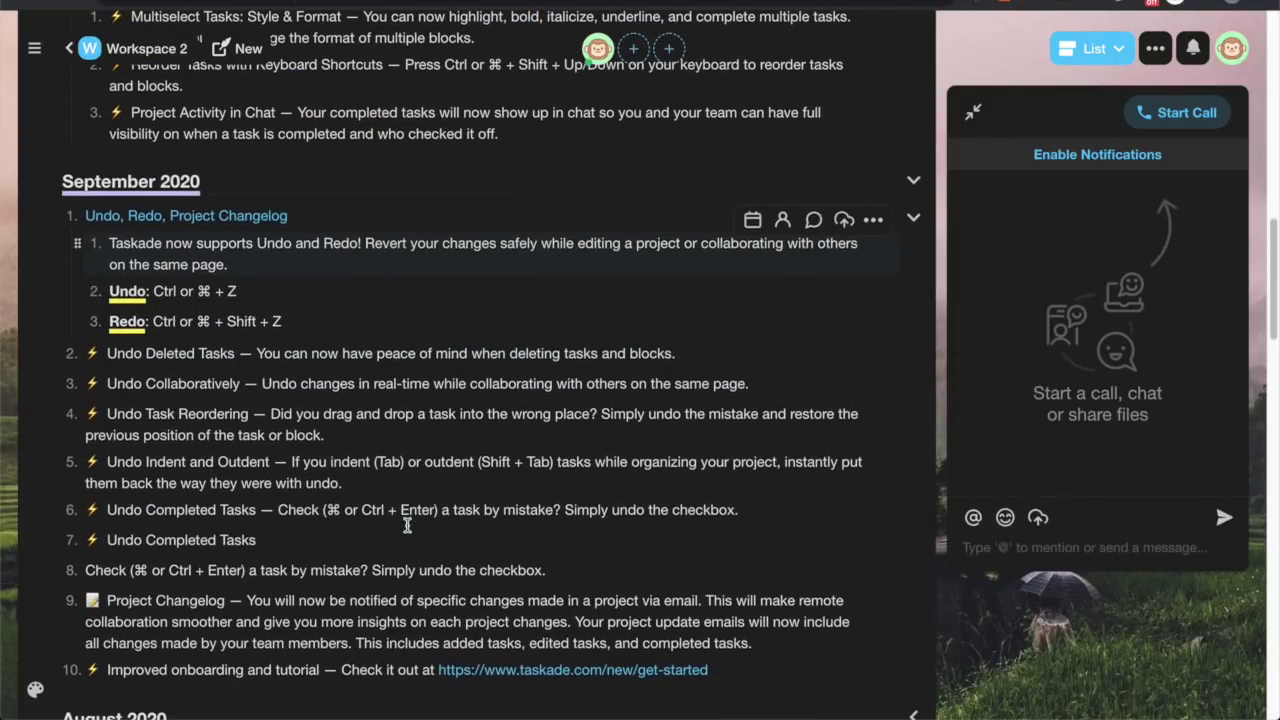
scroll(465, 355, "up", 20)
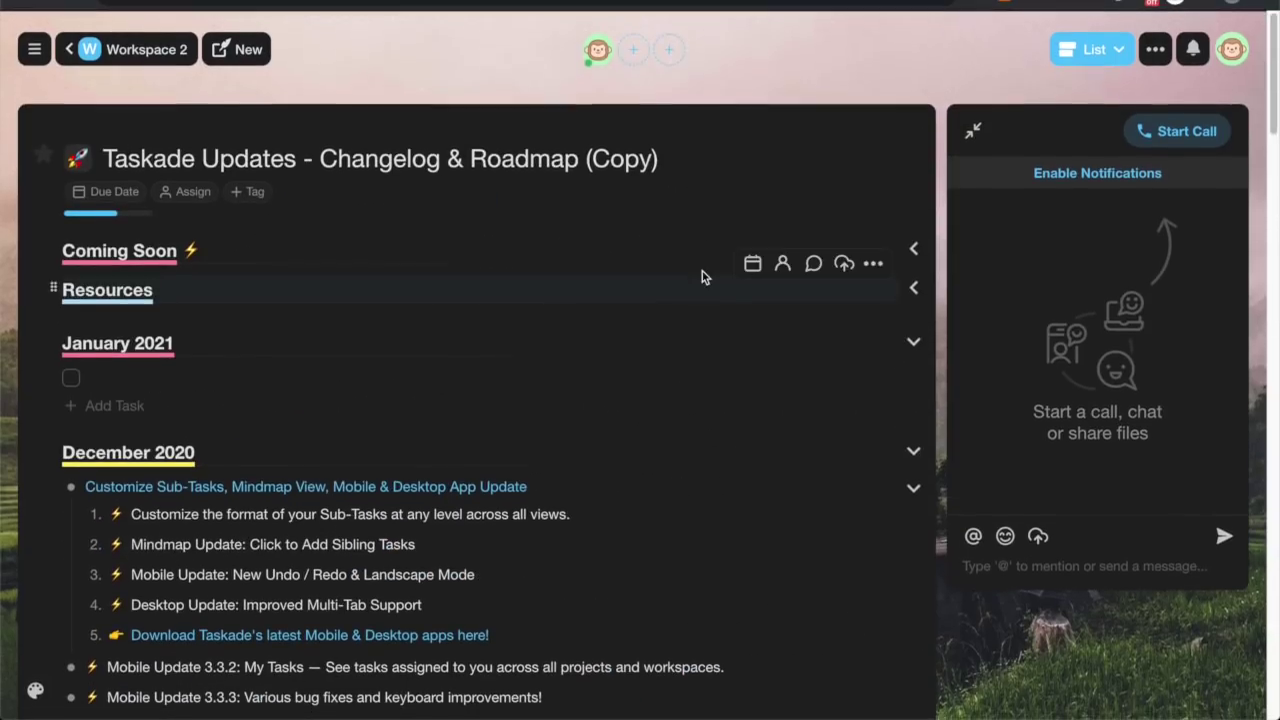
Fold all items in the copied changelog and confirm, then scroll the collapsed list.
left_click(1156, 50)
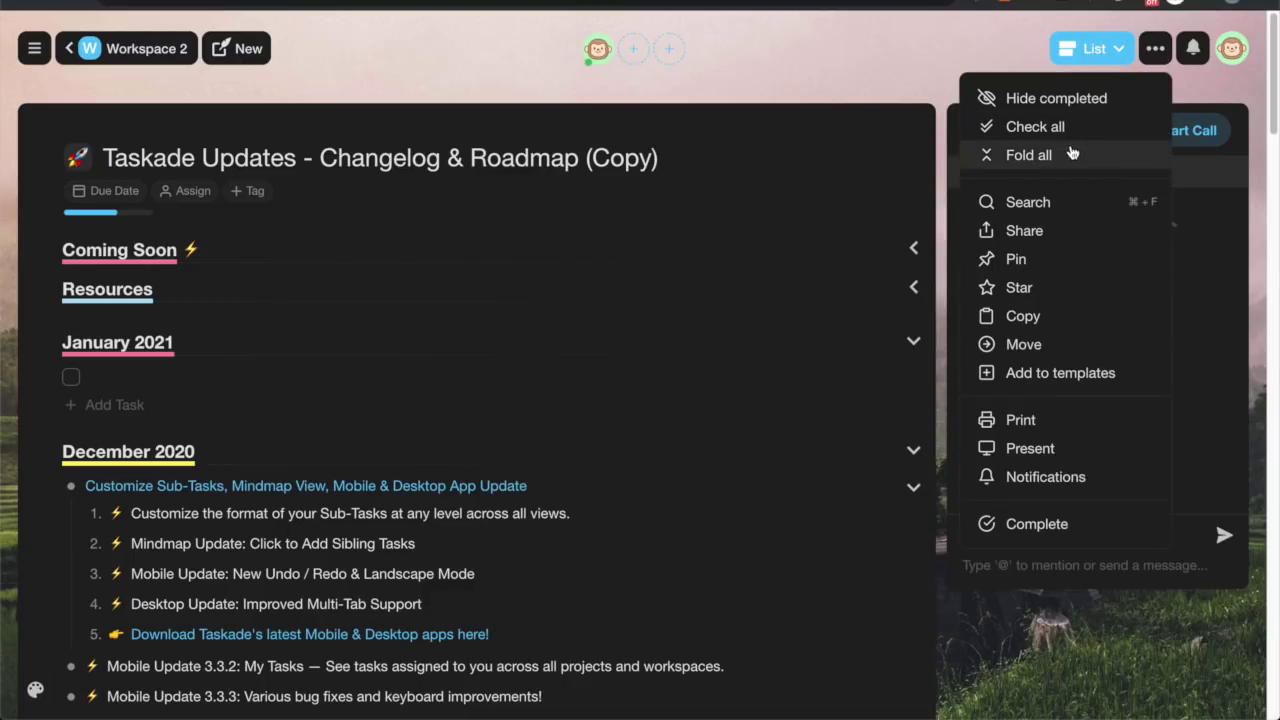
scroll(723, 341, "down", 3)
scroll(723, 341, "down", 6)
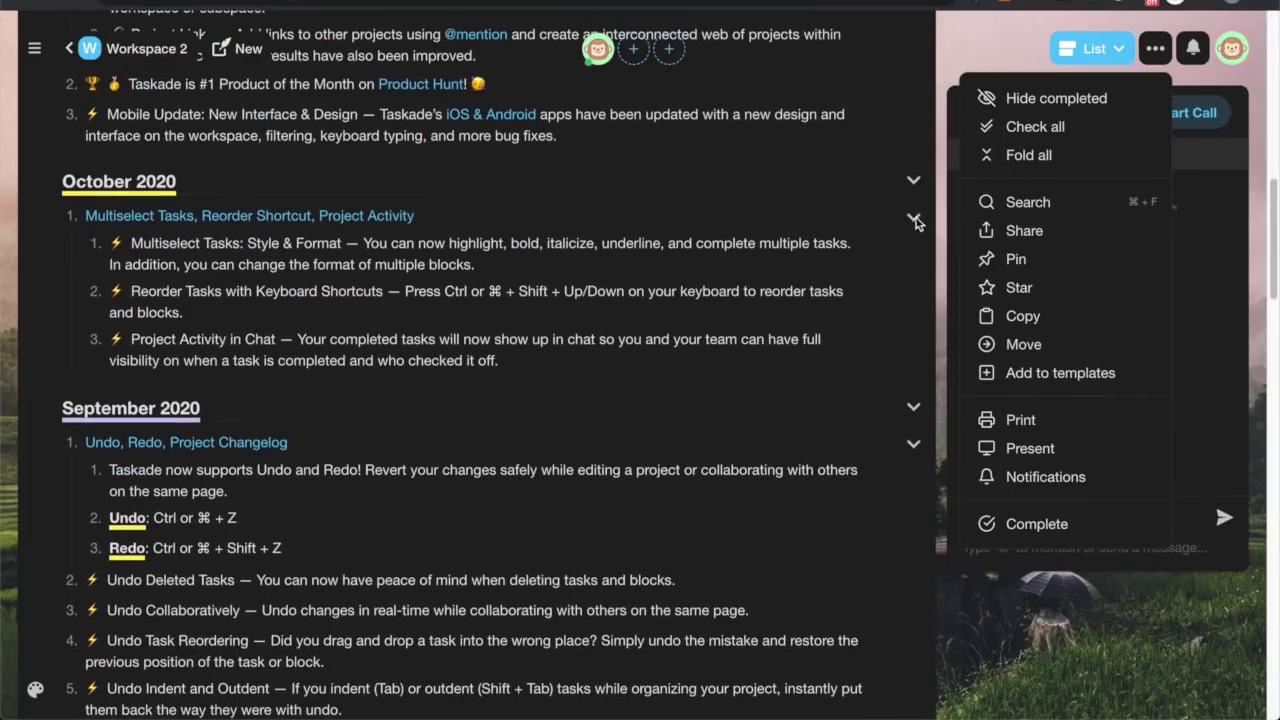
left_click(1050, 155)
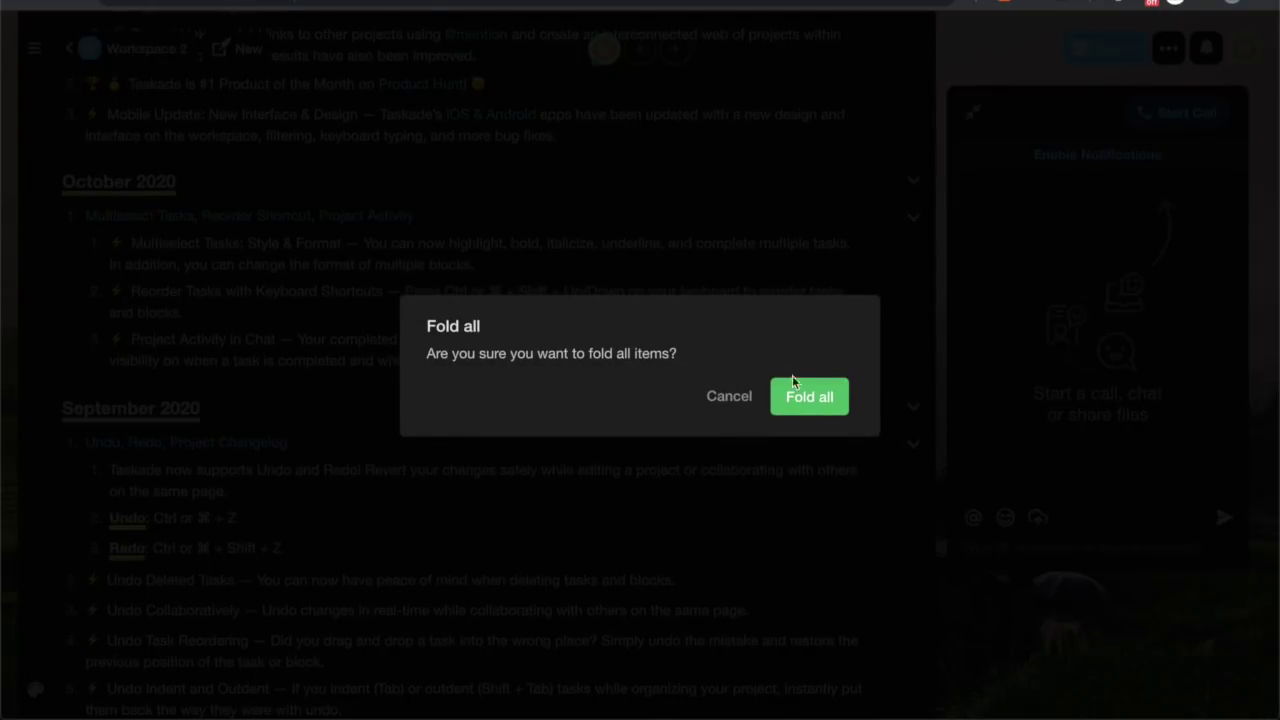
left_click(810, 397)
scroll(810, 402, "up", 7)
scroll(810, 400, "up", 3)
scroll(810, 397, "down", 5)
scroll(810, 397, "down", 9)
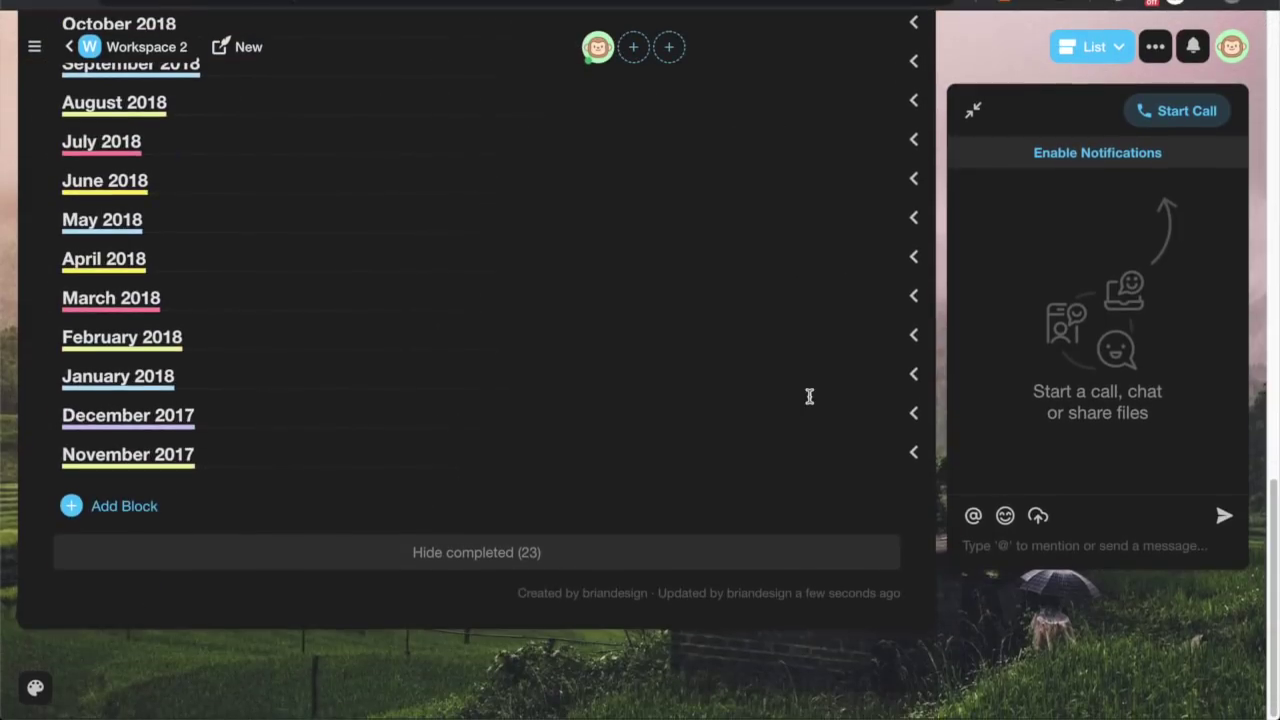
scroll(810, 400, "up", 3)
scroll(810, 400, "up", 10)
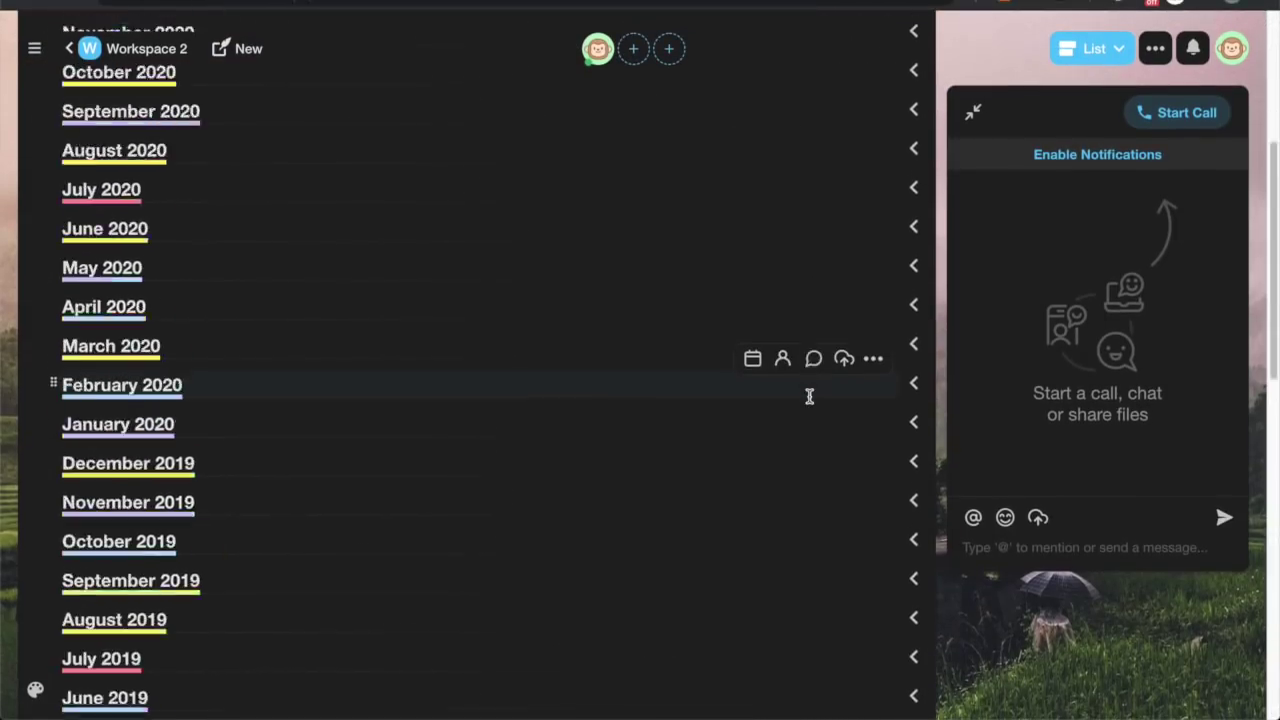
Unfold all items again and confirm, revealing the Resources links and December 2020 updates.
left_click(1155, 48)
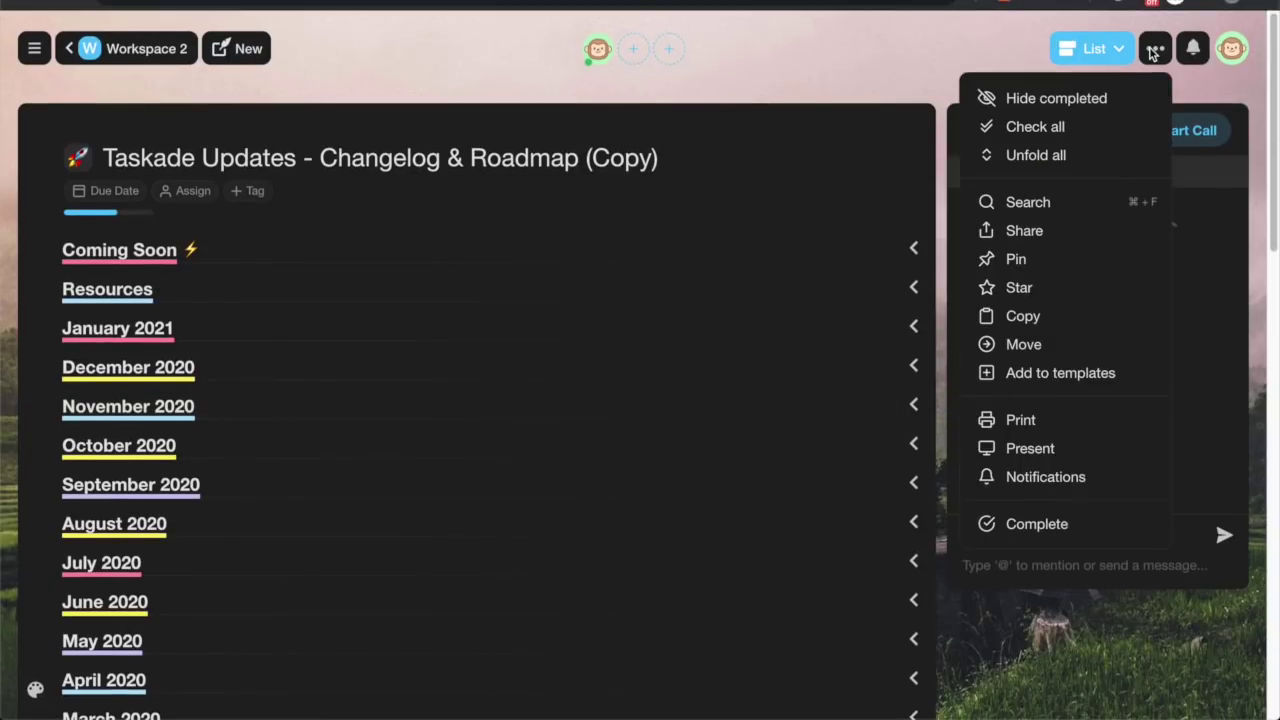
left_click(1073, 157)
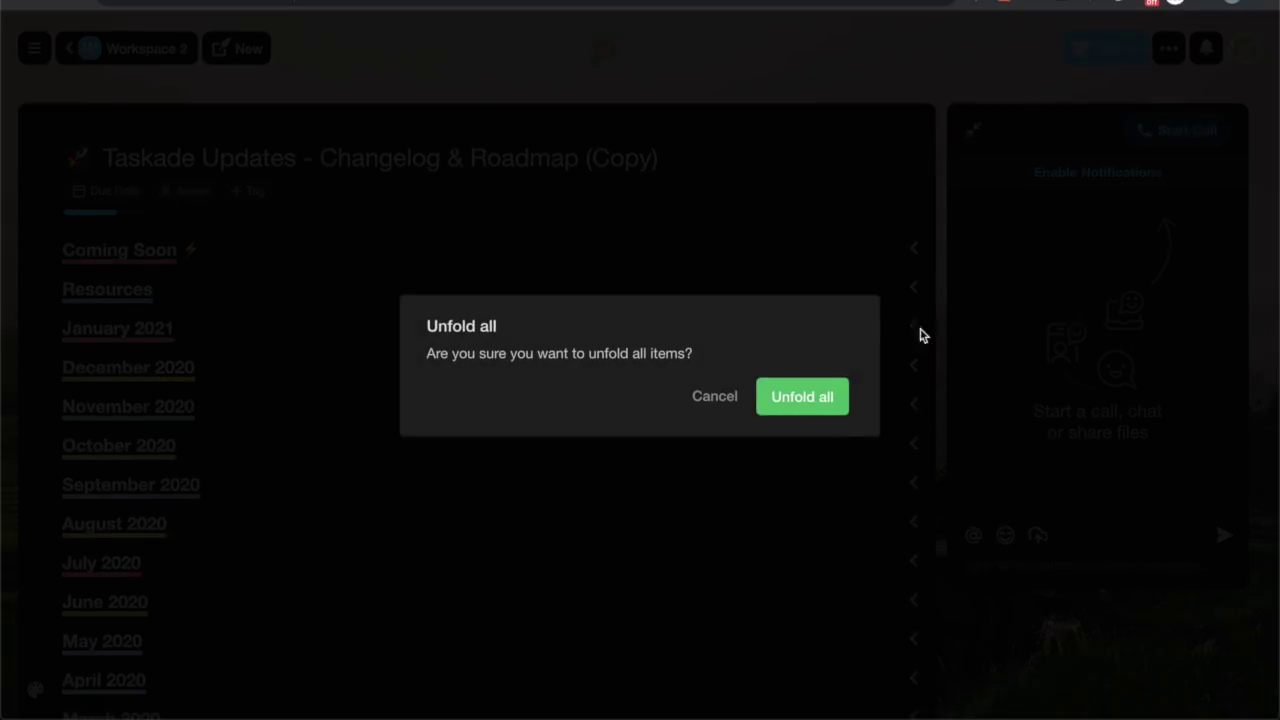
left_click(805, 422)
scroll(794, 403, "down", 5)
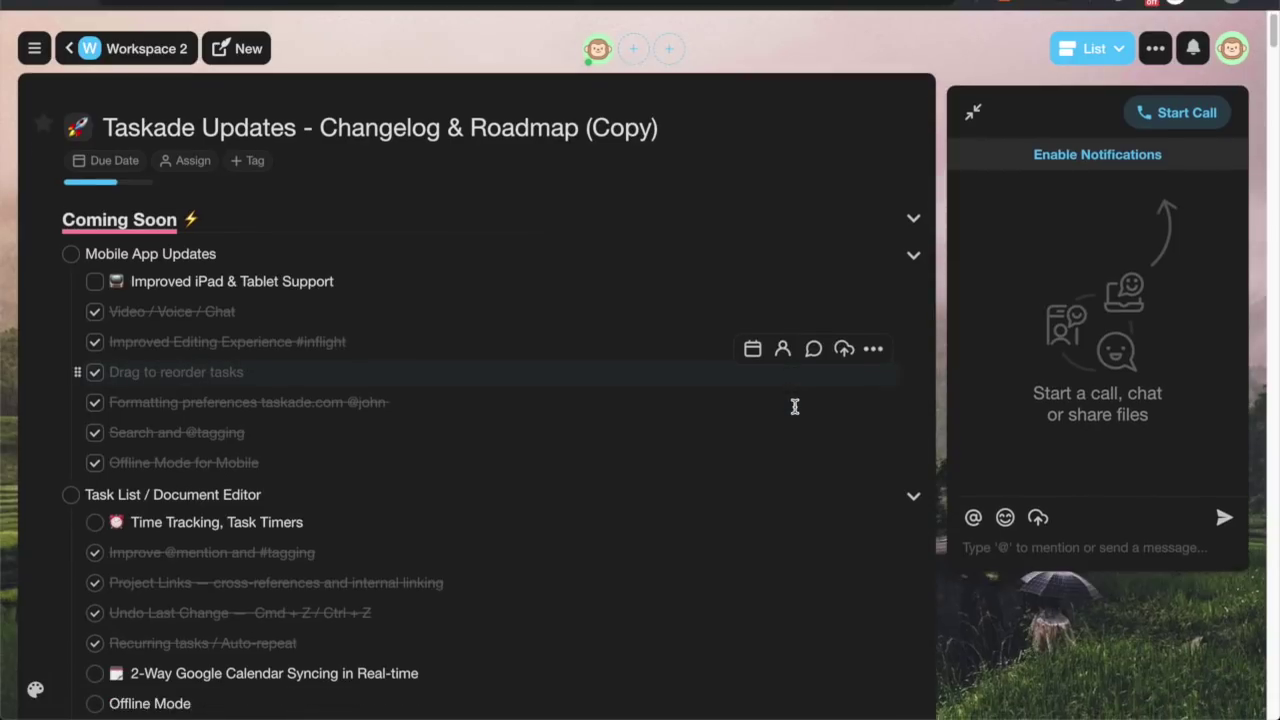
scroll(794, 406, "down", 5)
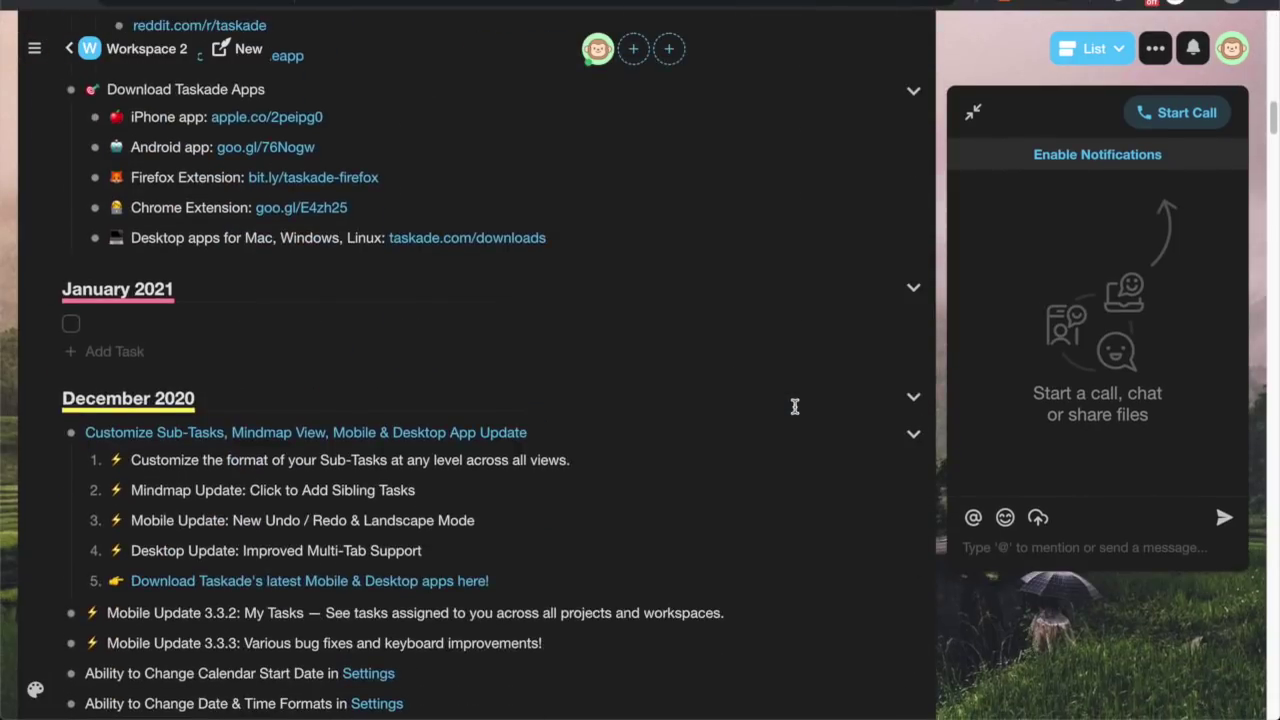
scroll(800, 400, "up", 20)
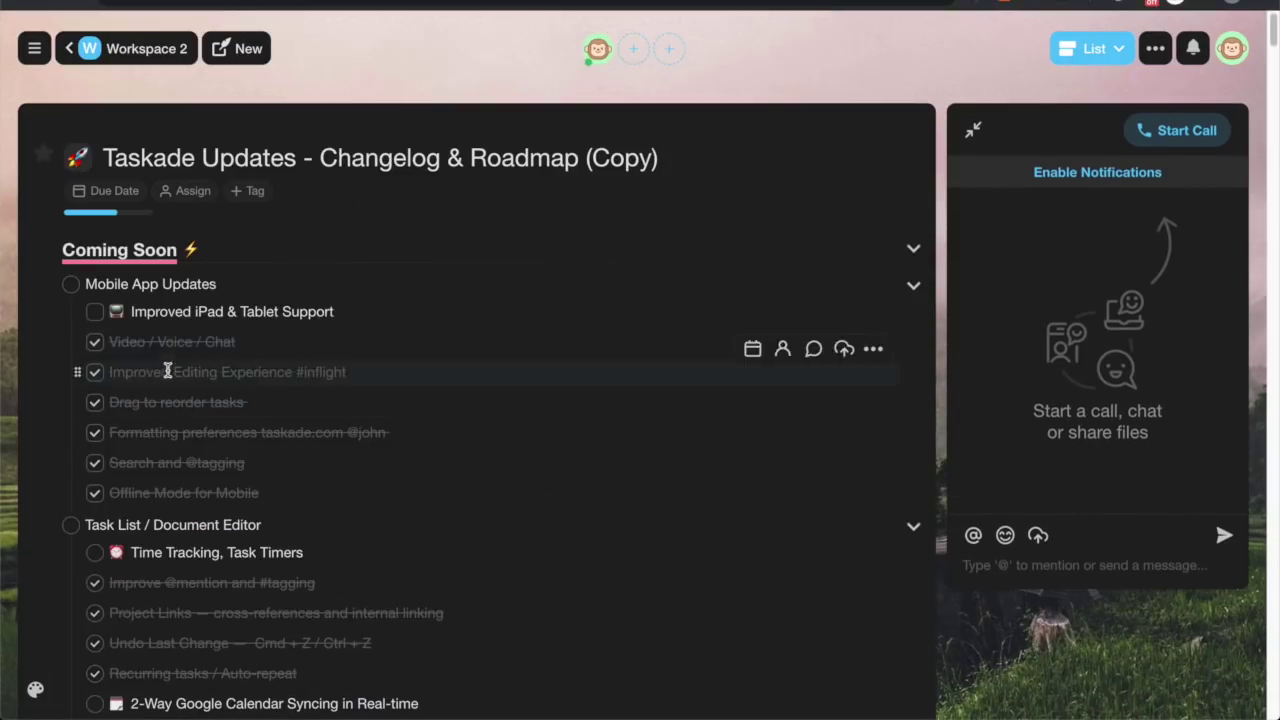
Turn on Hide completed so finished tasks disappear from the changelog.
left_click(1155, 48)
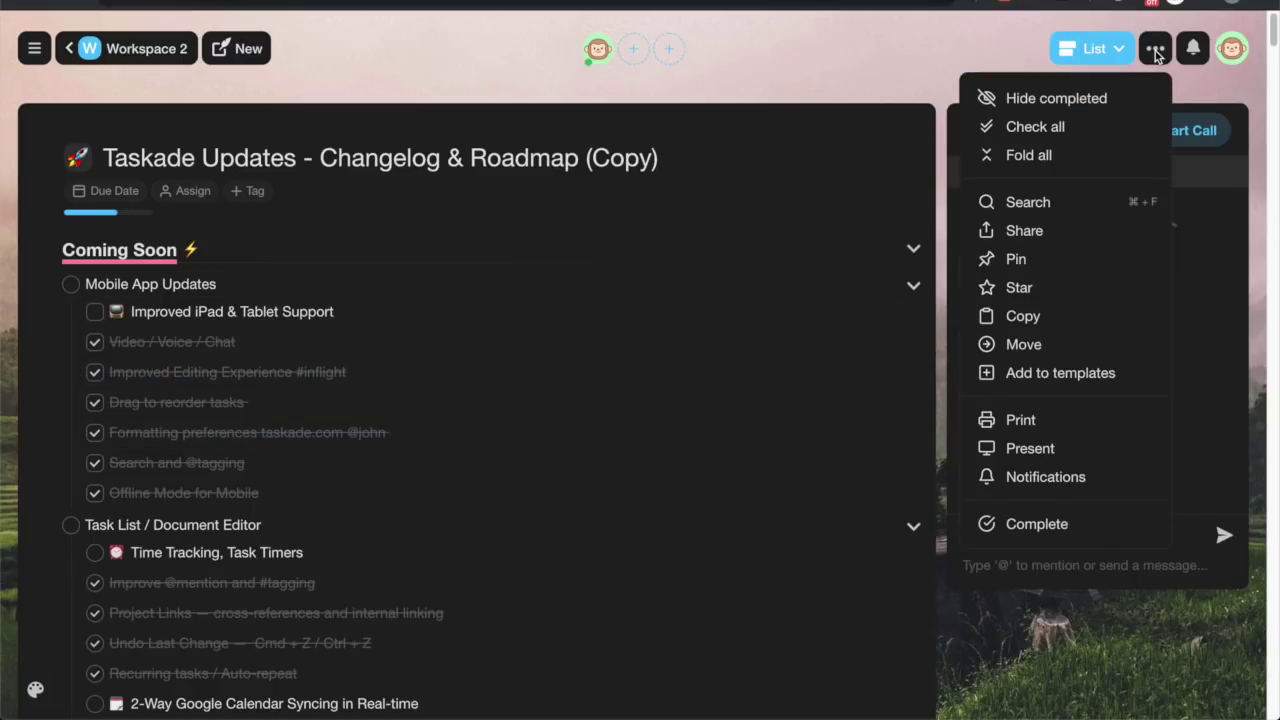
left_click(1074, 100)
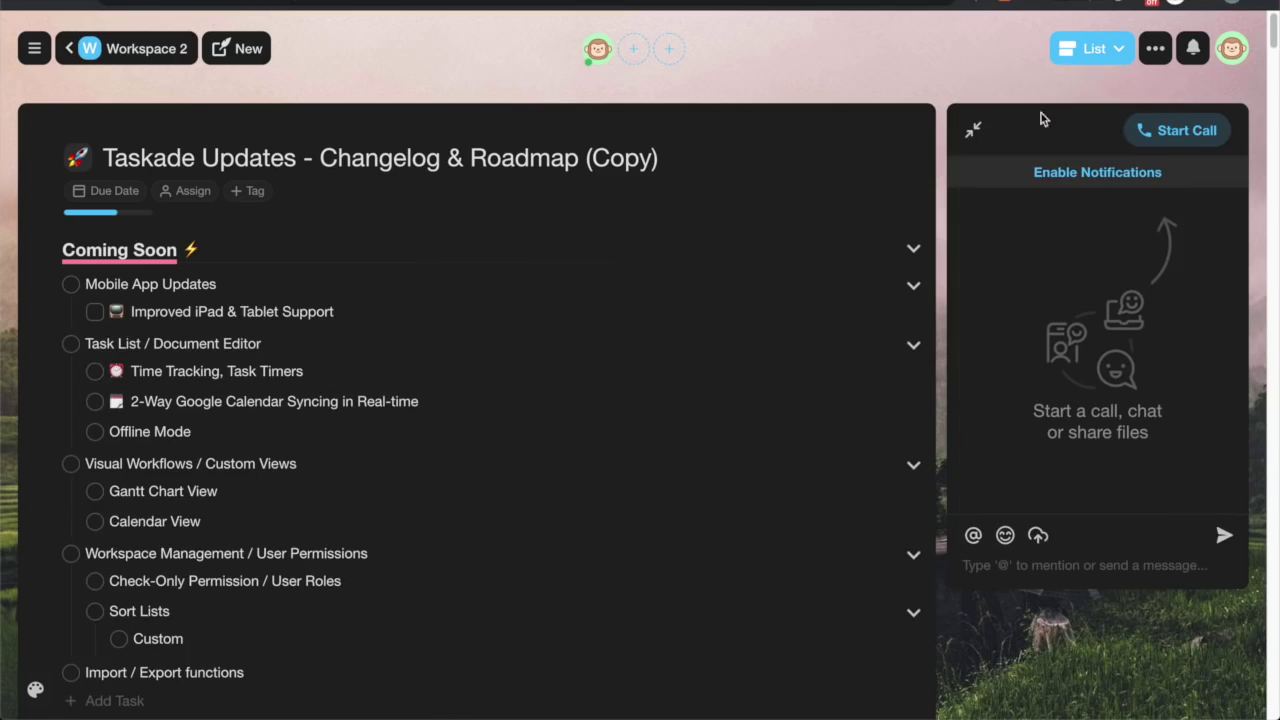
scroll(774, 349, "down", 15)
scroll(774, 349, "down", 20)
scroll(774, 349, "down", 5)
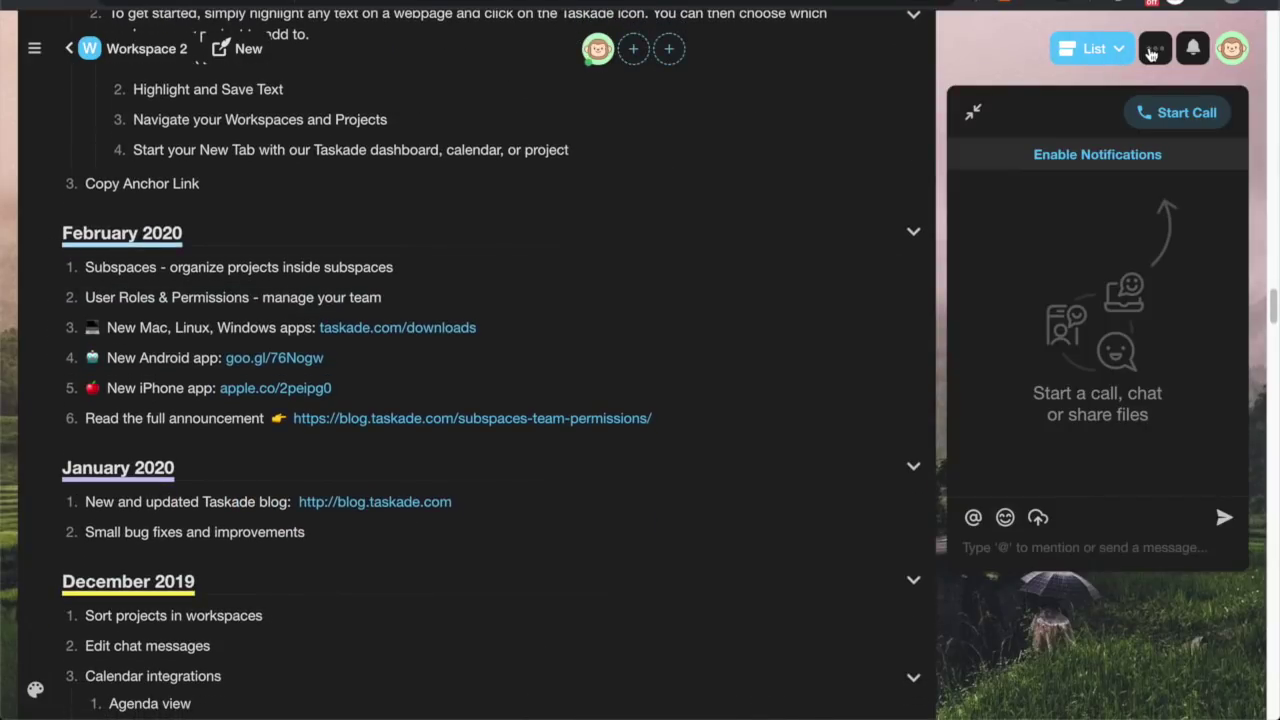
Fold all sections with confirmation, then briefly show and re-hide the 23 completed tasks.
left_click(1154, 50)
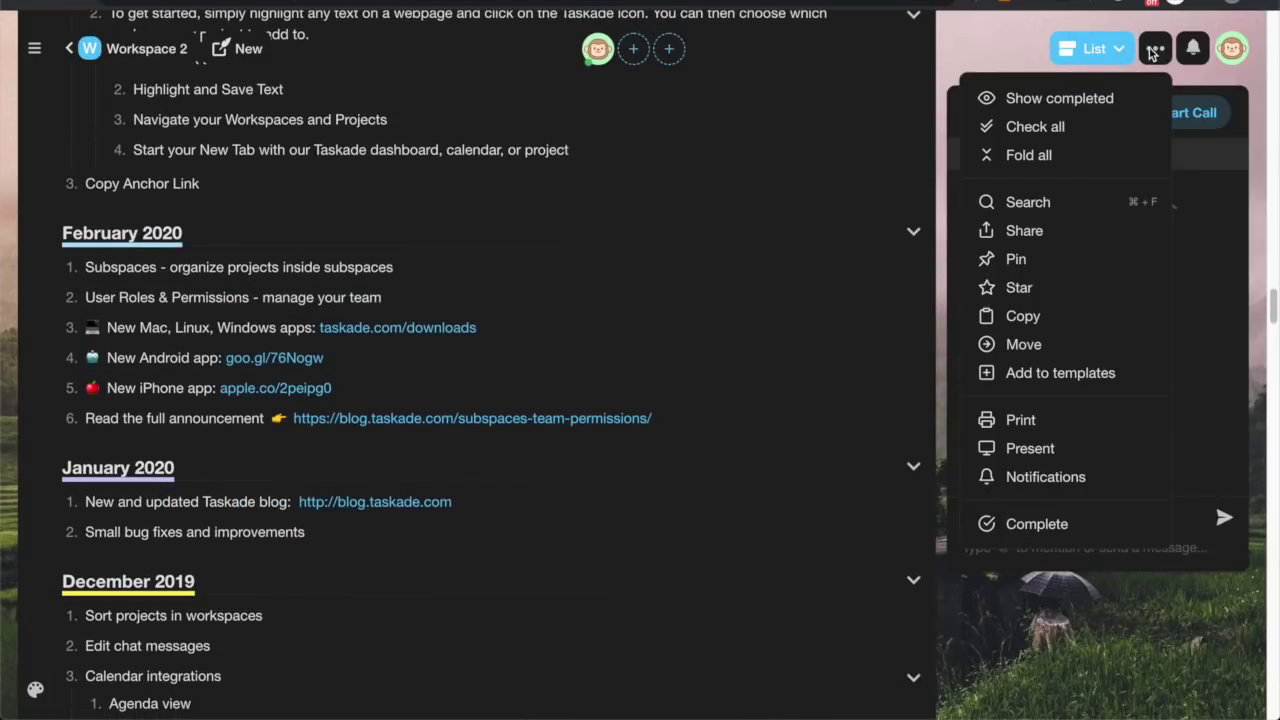
left_click(1043, 157)
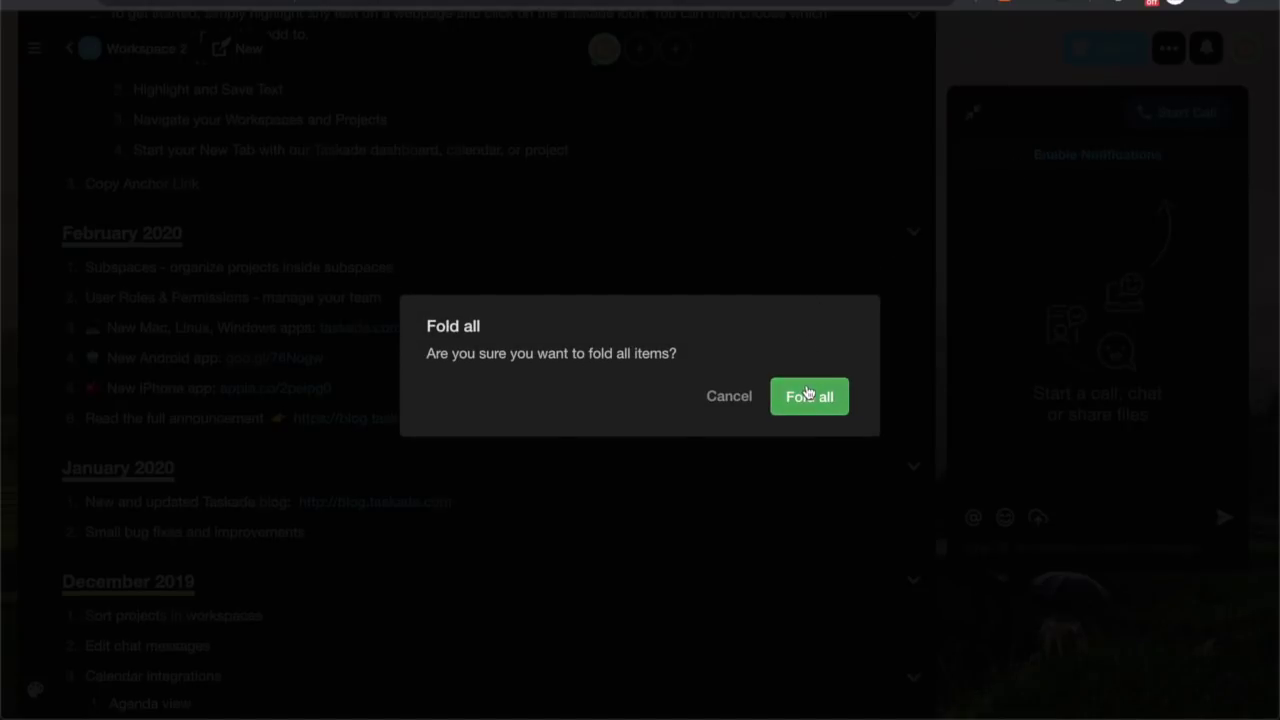
left_click(808, 394)
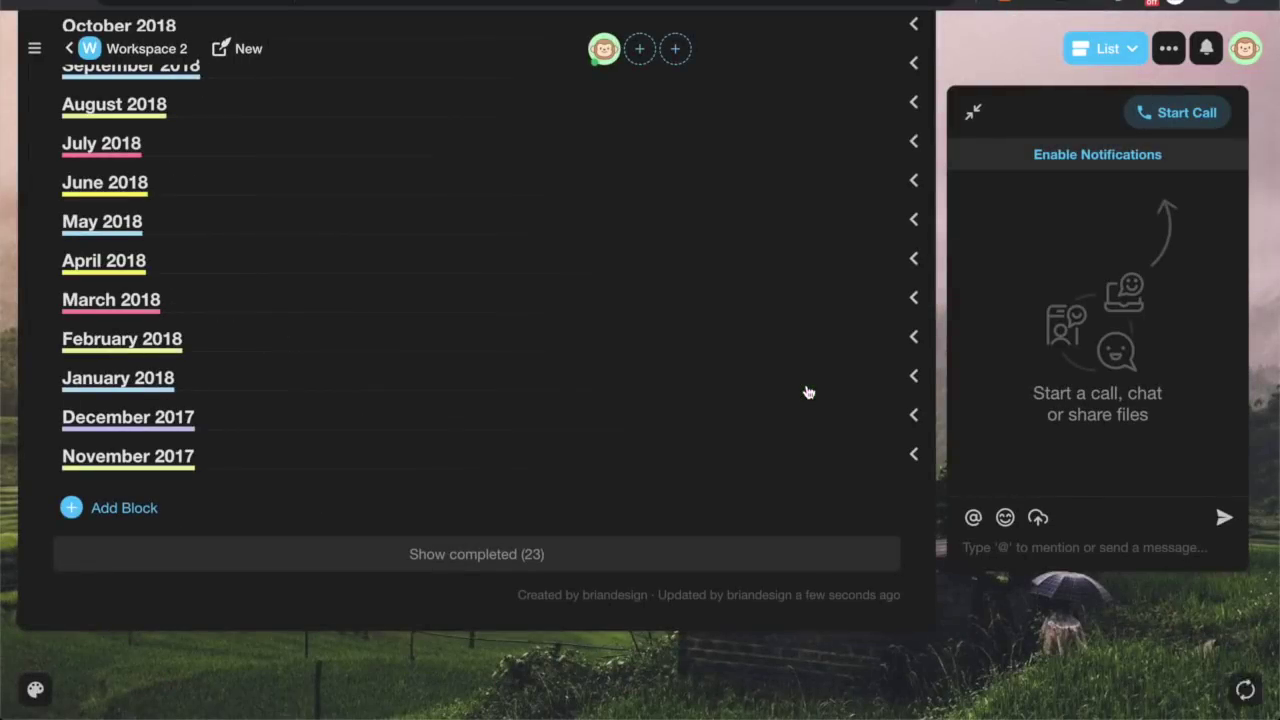
left_click(500, 557)
left_click(502, 558)
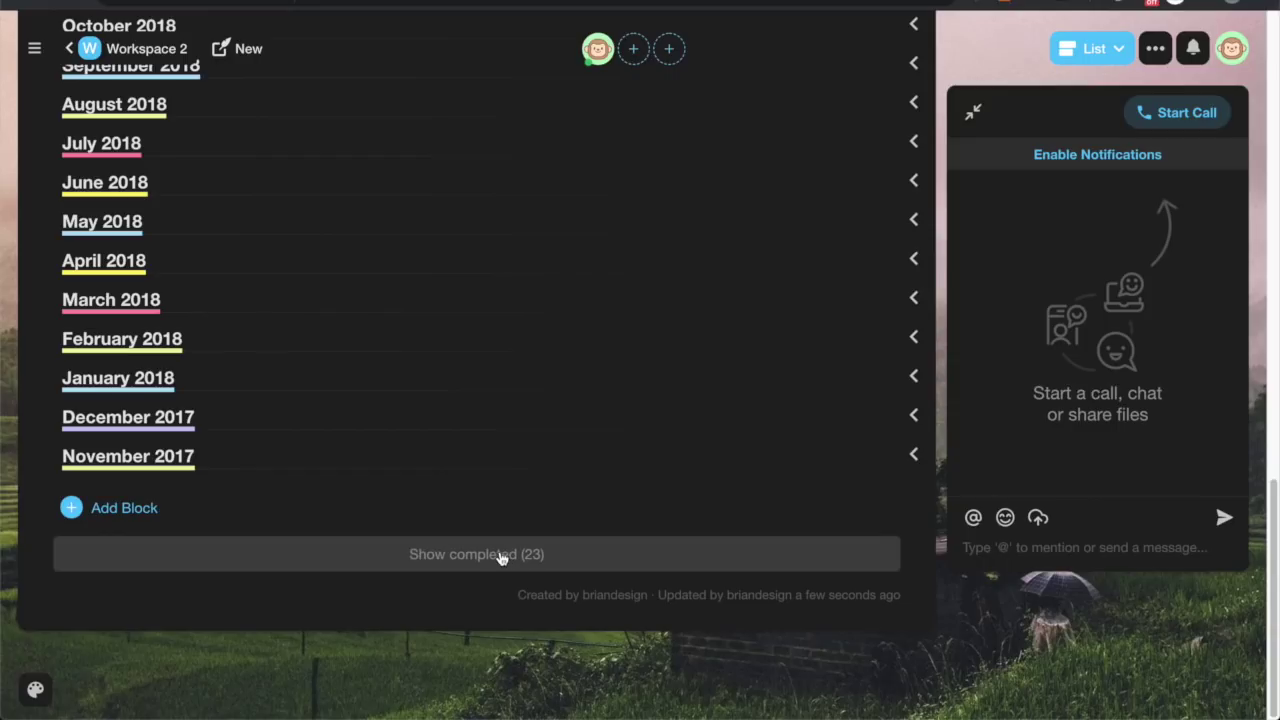
scroll(846, 329, "up", 15)
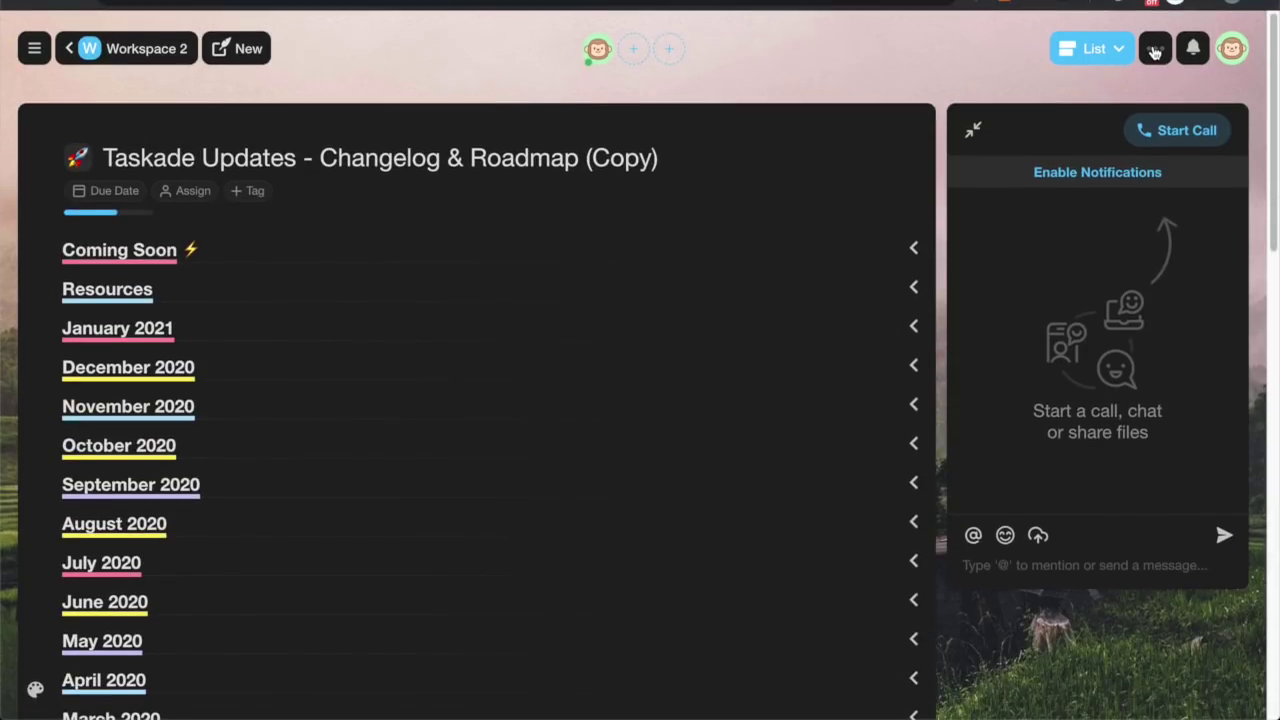
Unfold all sections again and confirm, checking the Coming Soon roadmap items.
left_click(1155, 50)
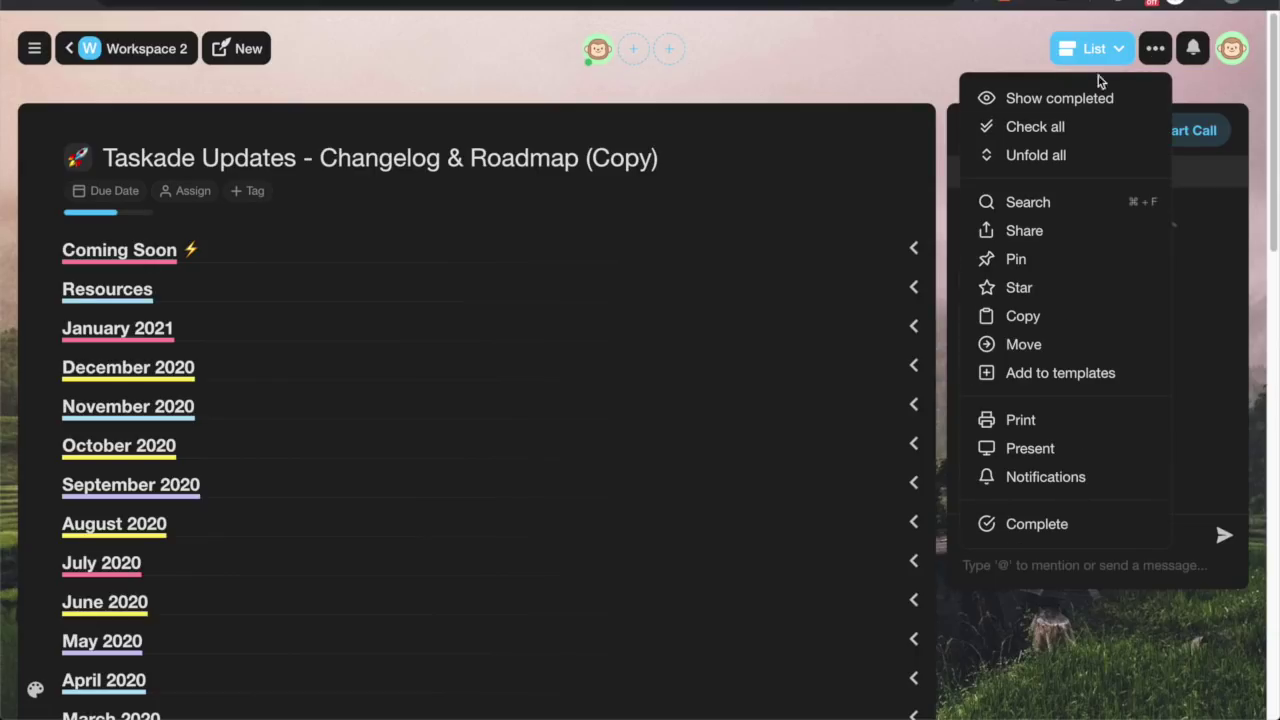
left_click(1045, 155)
left_click(830, 385)
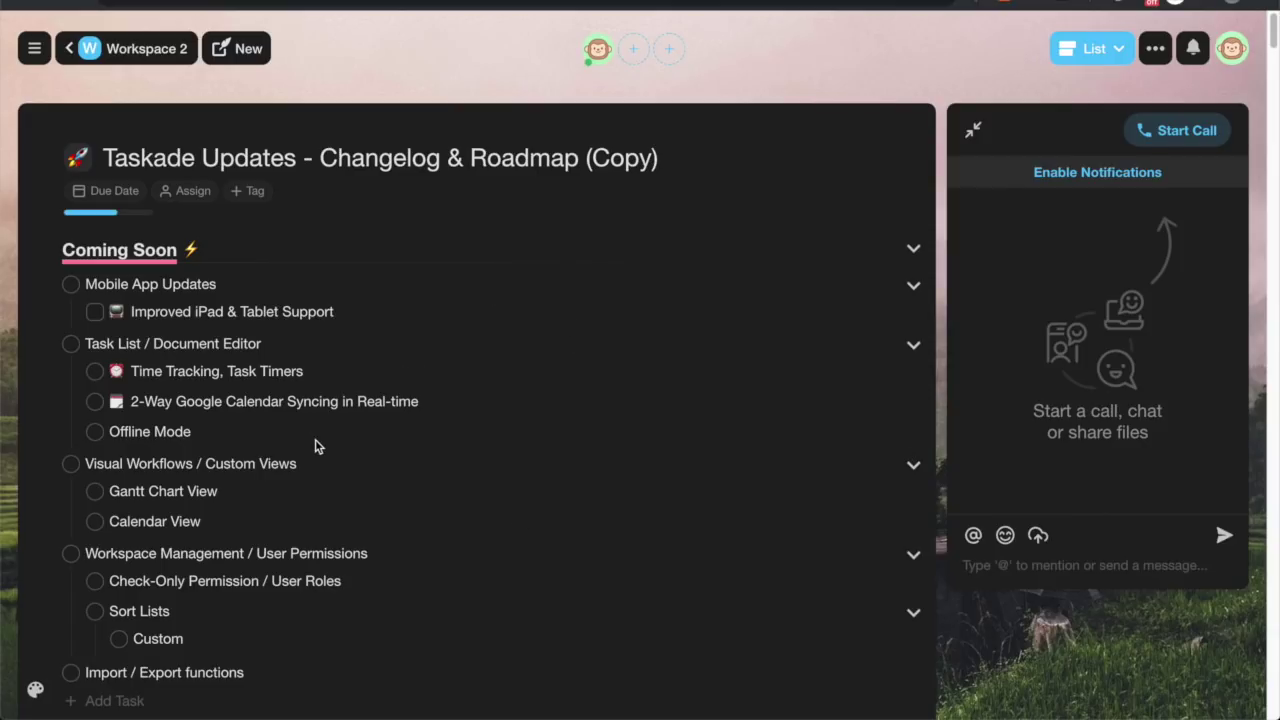
scroll(315, 440, "down", 3)
scroll(330, 440, "down", 2)
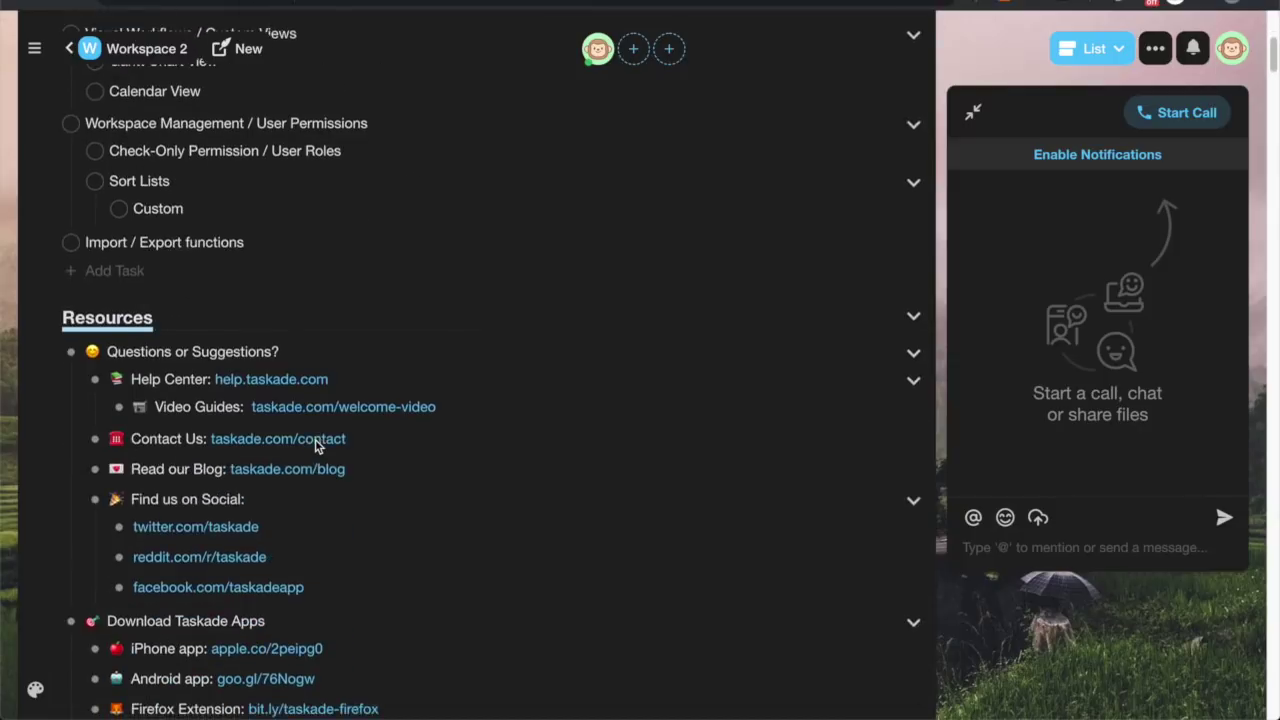
scroll(317, 446, "up", 5)
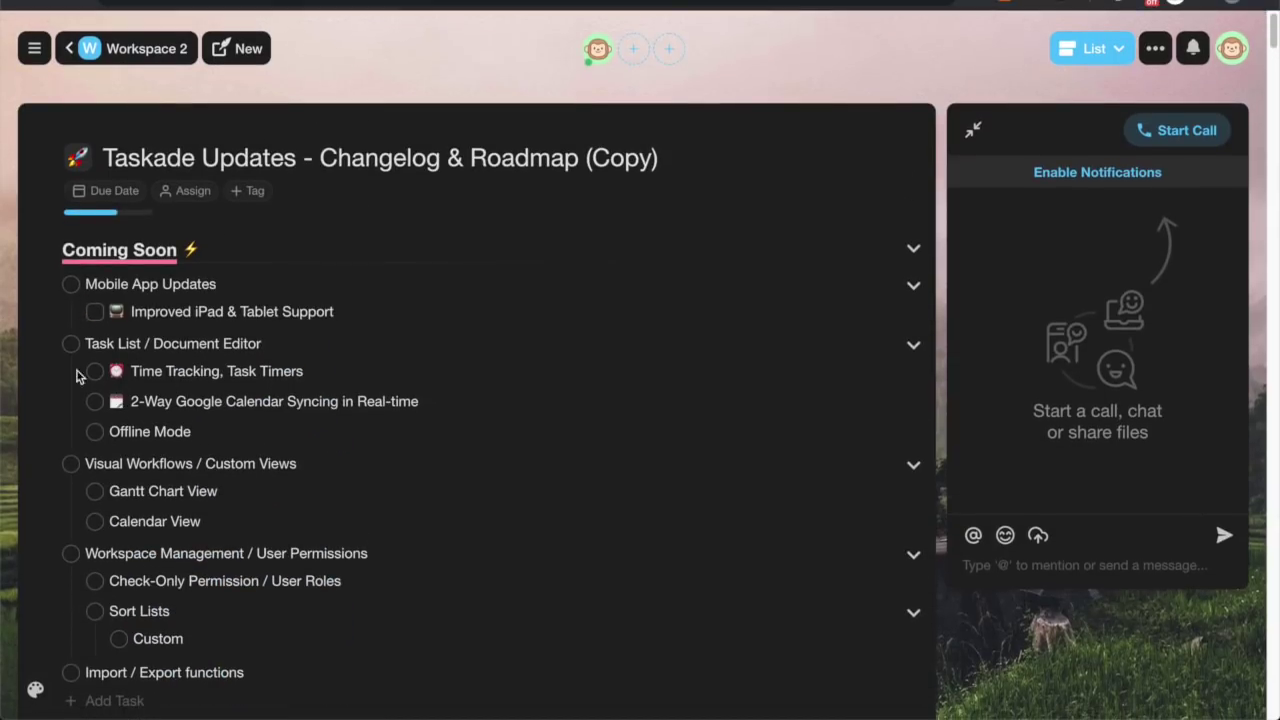
left_click(1156, 50)
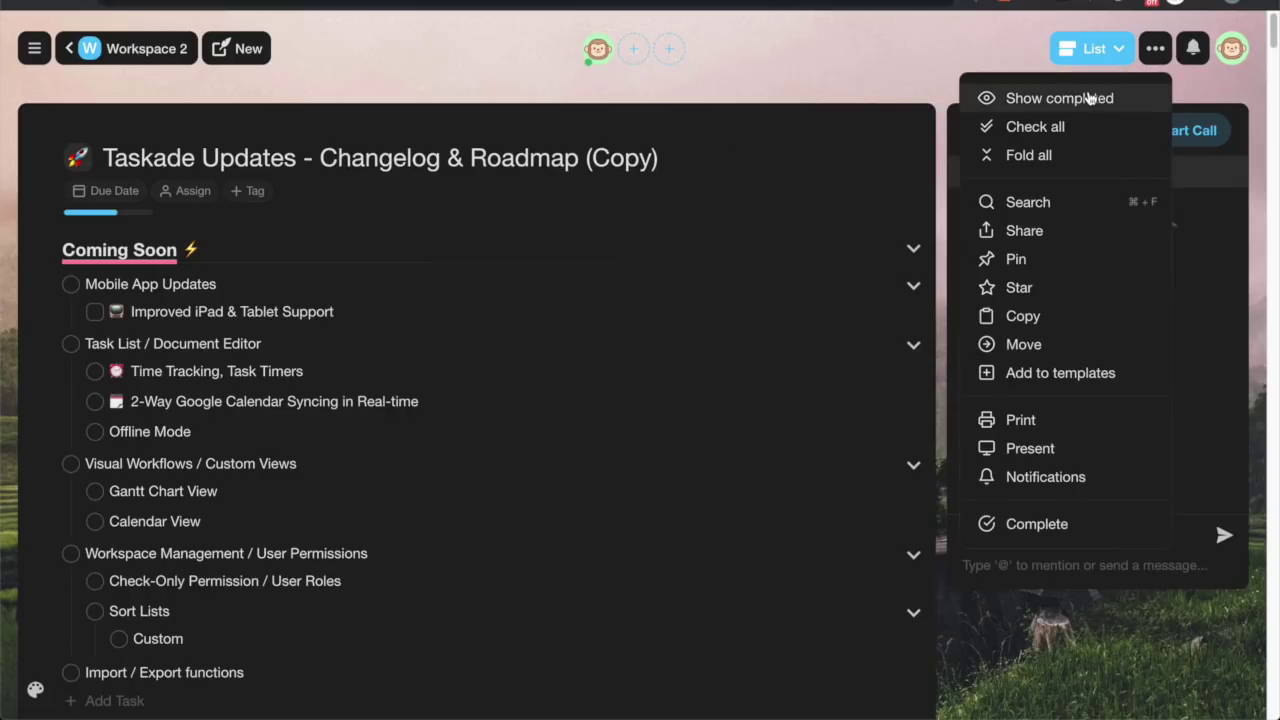
Check all items with confirmation, then enable Show completed so they appear struck through.
left_click(1063, 129)
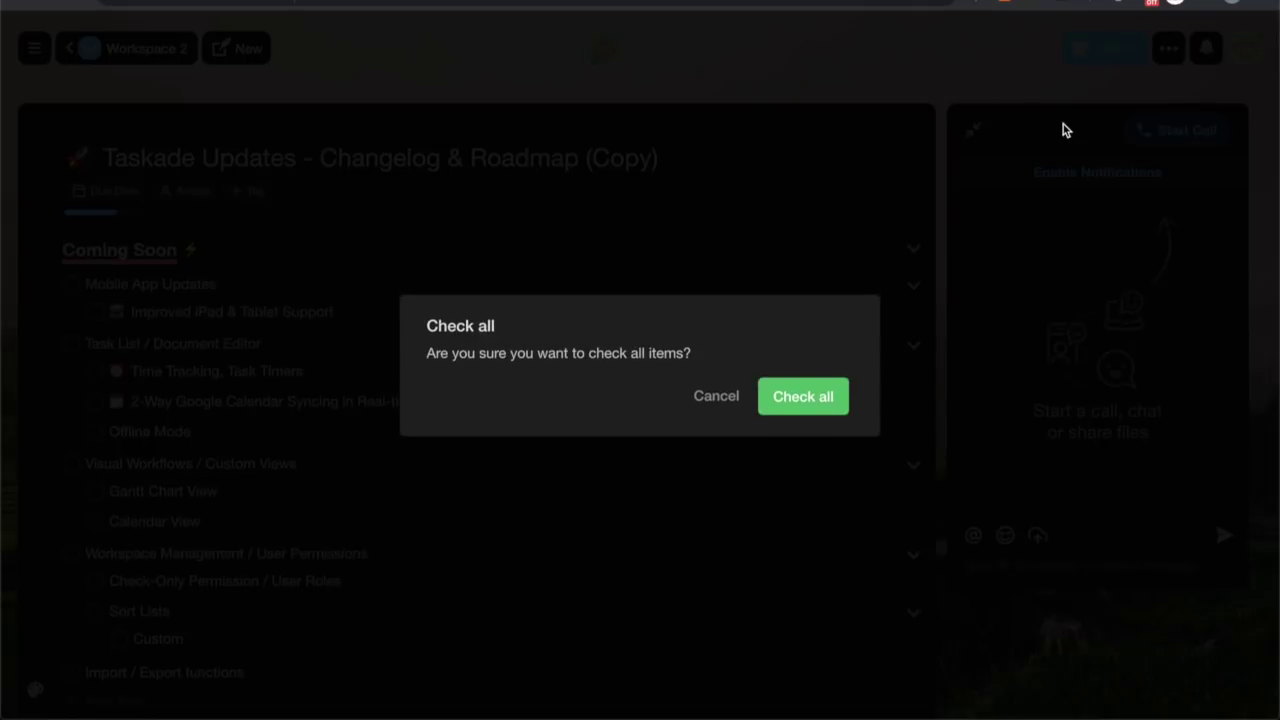
left_click(818, 401)
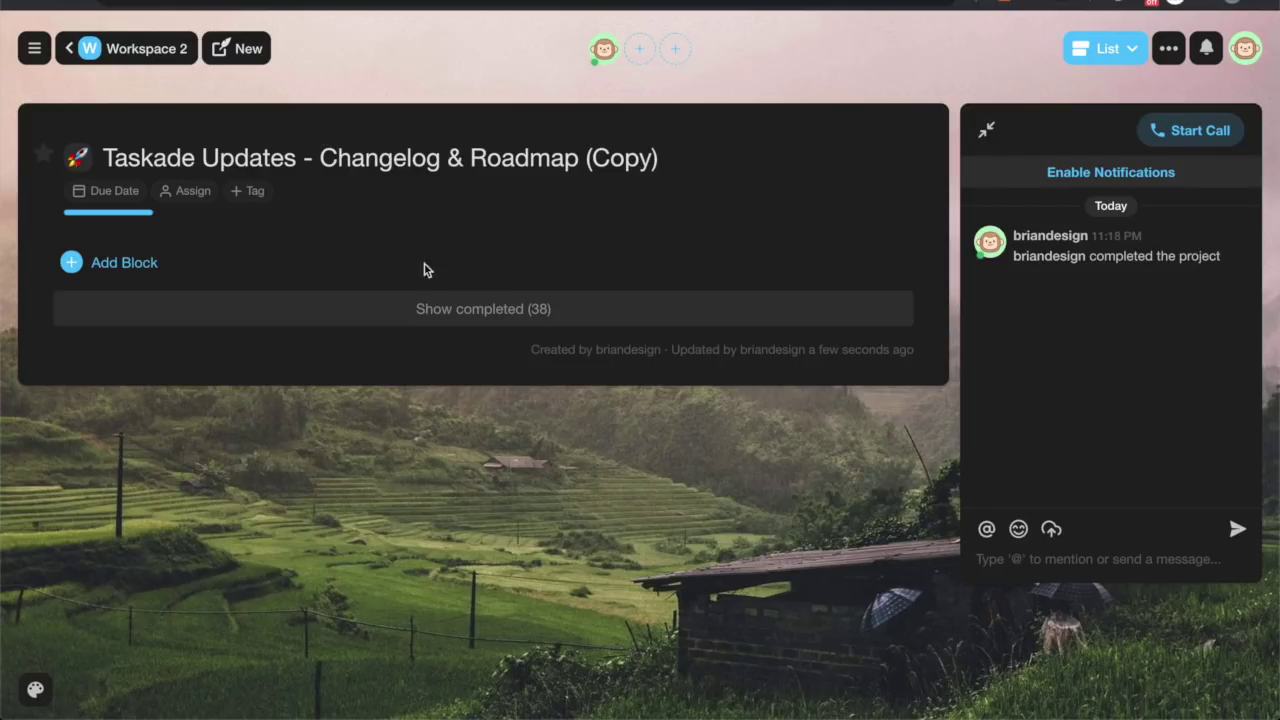
left_click(1168, 48)
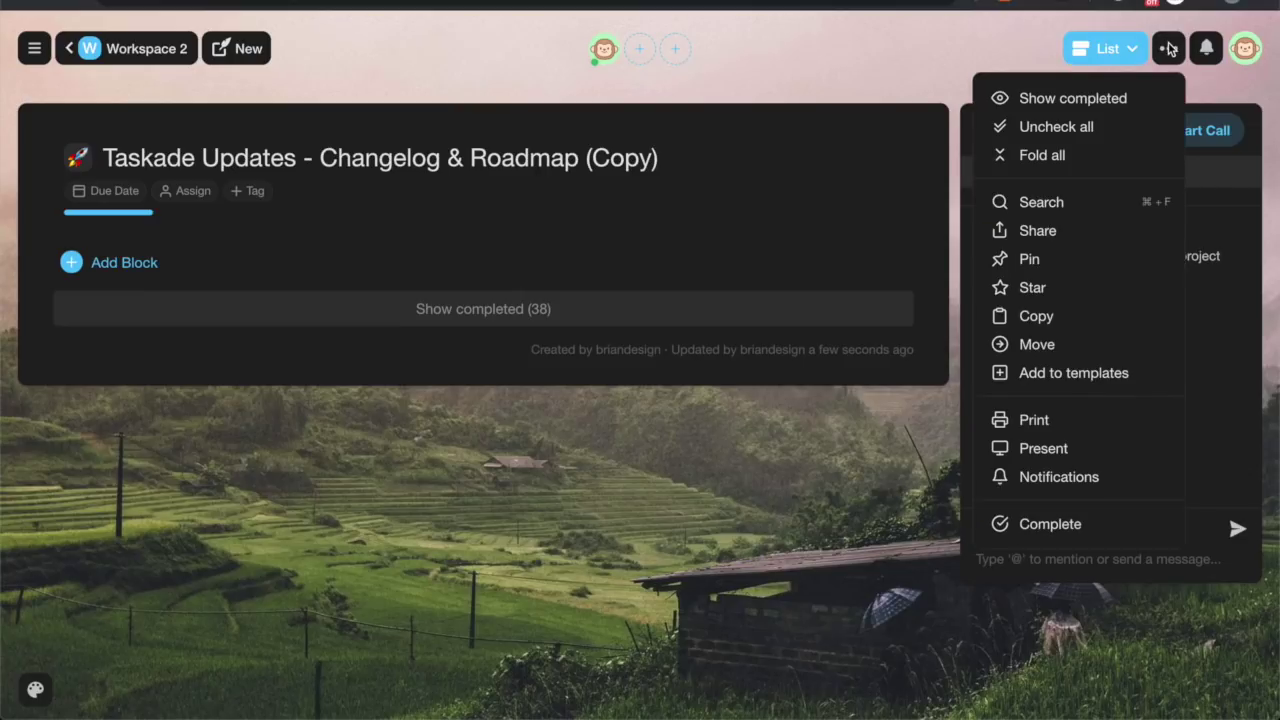
left_click(1104, 100)
left_click(1155, 48)
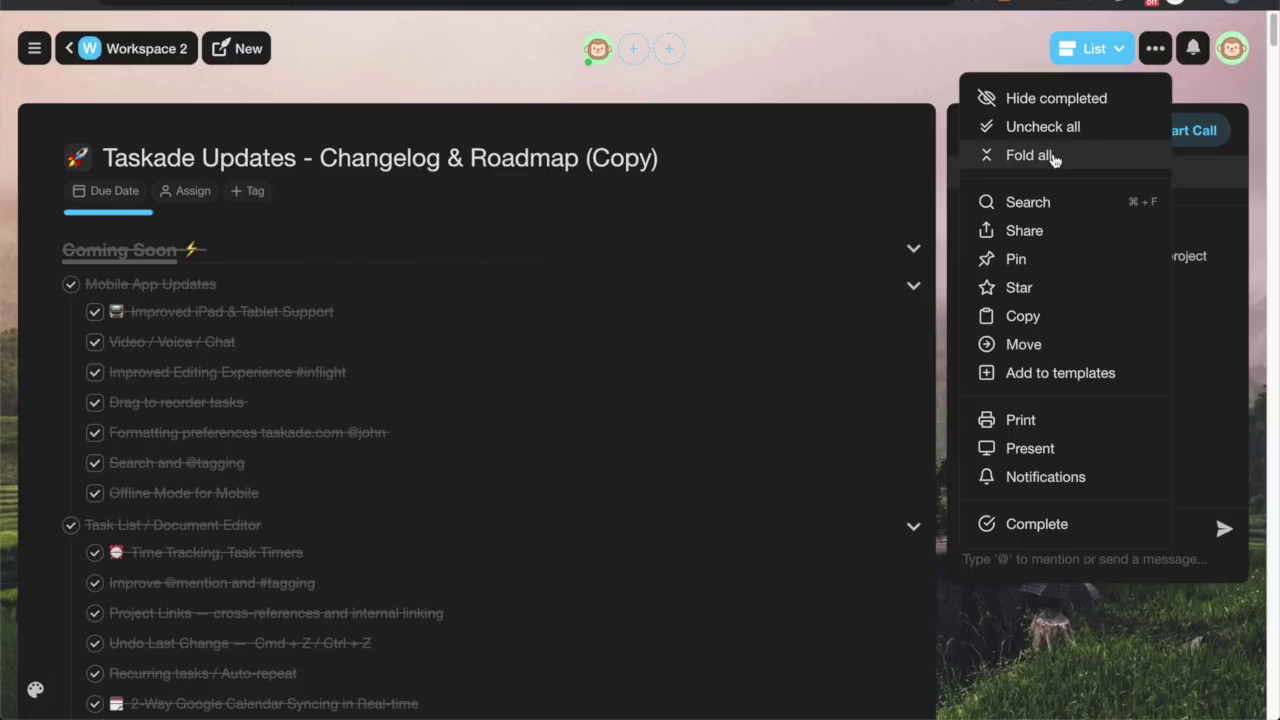
left_click(913, 72)
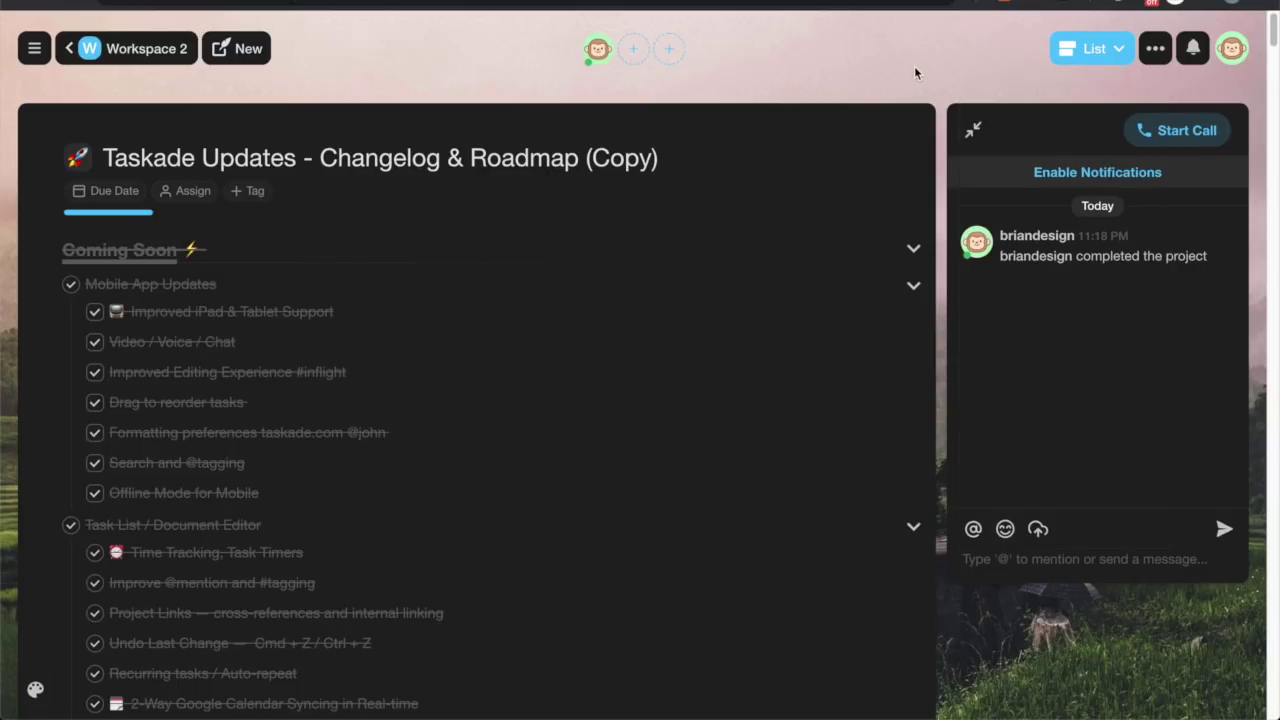